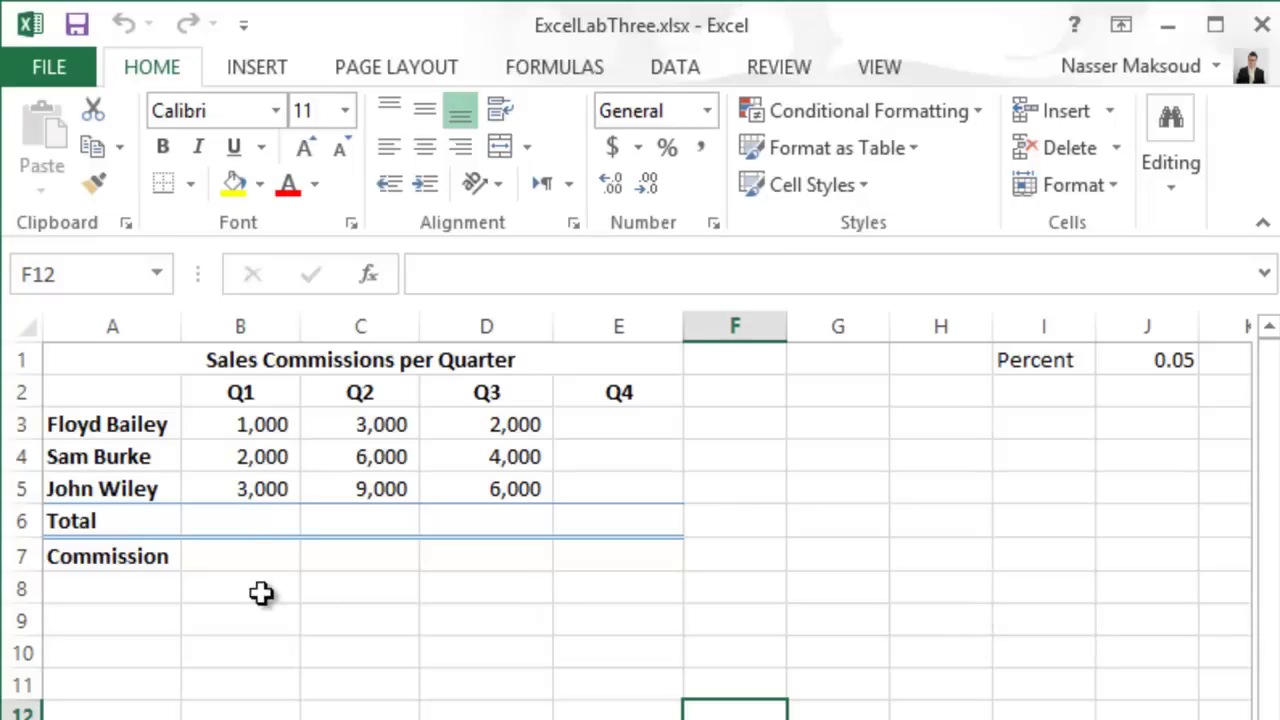
- Use AutoSum in cell B6 to total the Q1 sales in the range B3:B5
{"action": "left_click", "coordinate": [243, 520]}
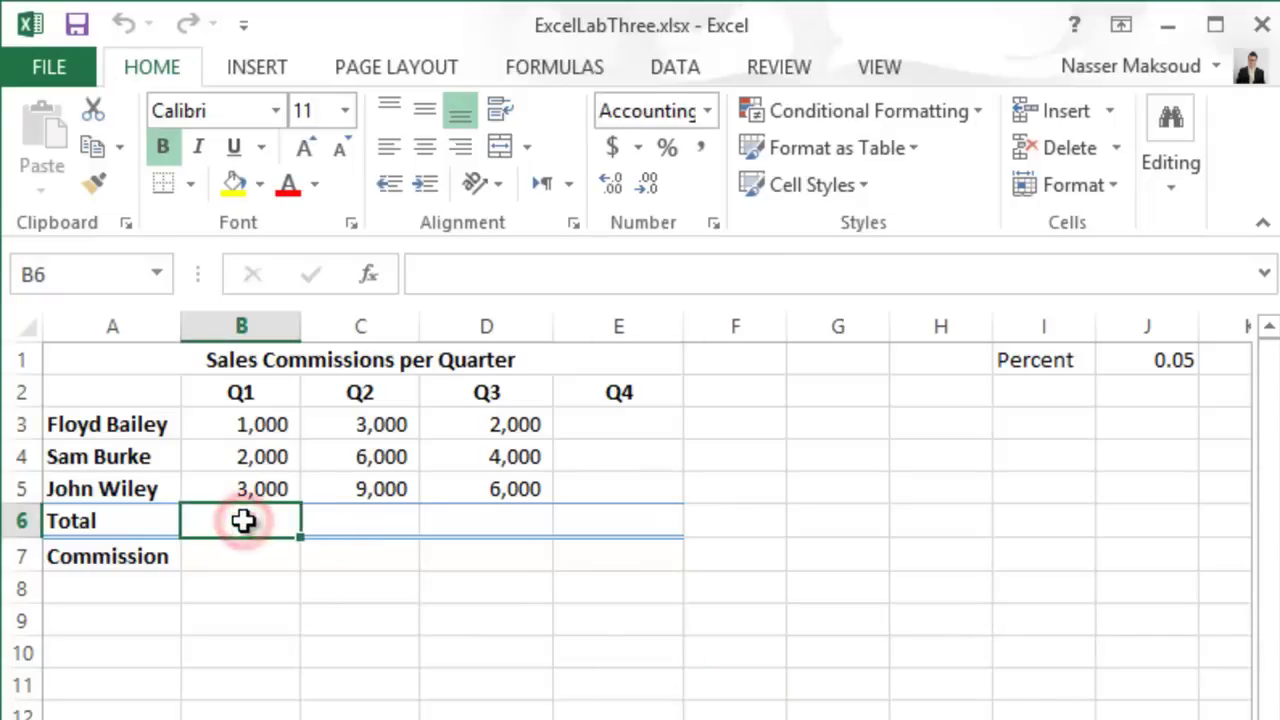
{"action": "left_click", "coordinate": [1165, 189]}
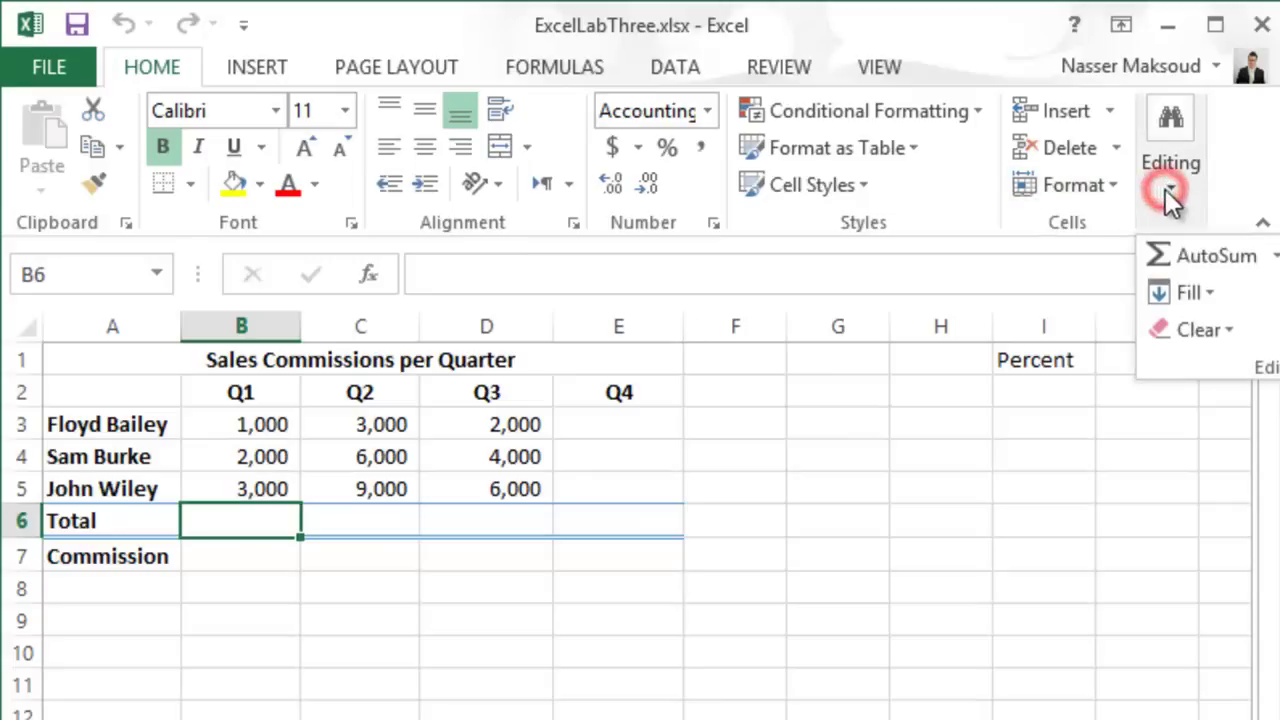
{"action": "left_click", "coordinate": [1202, 258]}
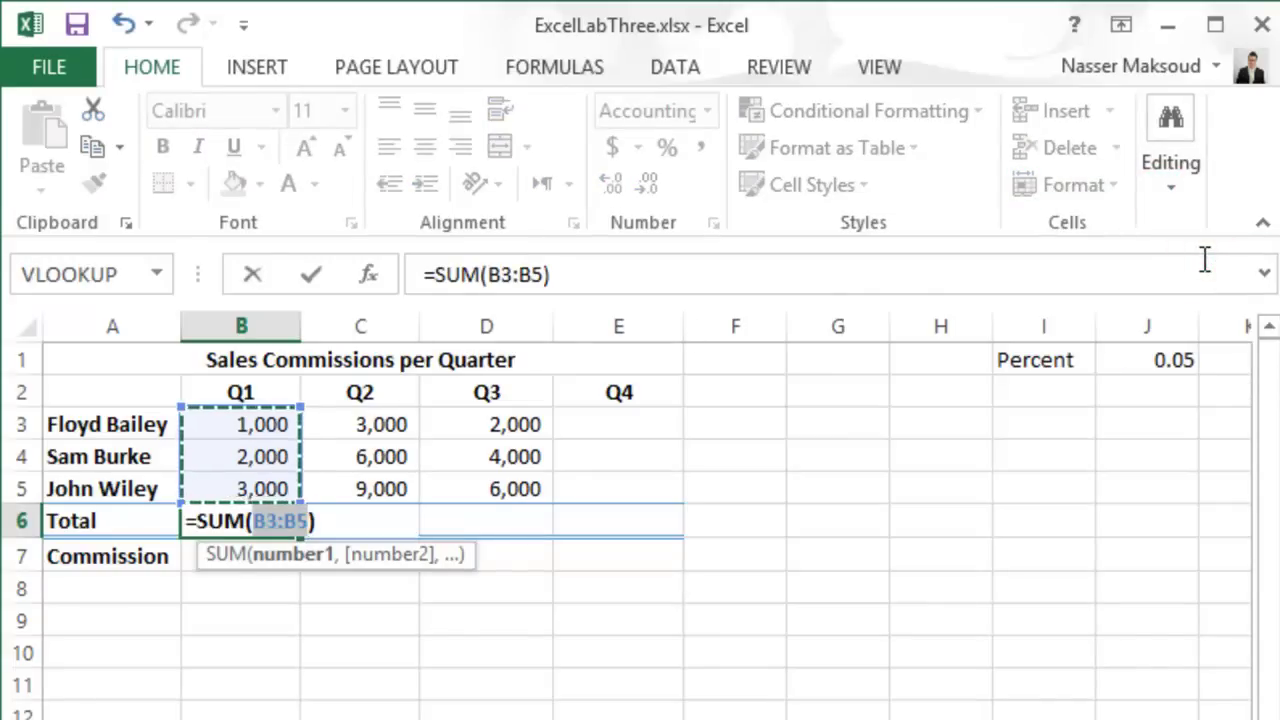
{"action": "key", "text": "Return"}
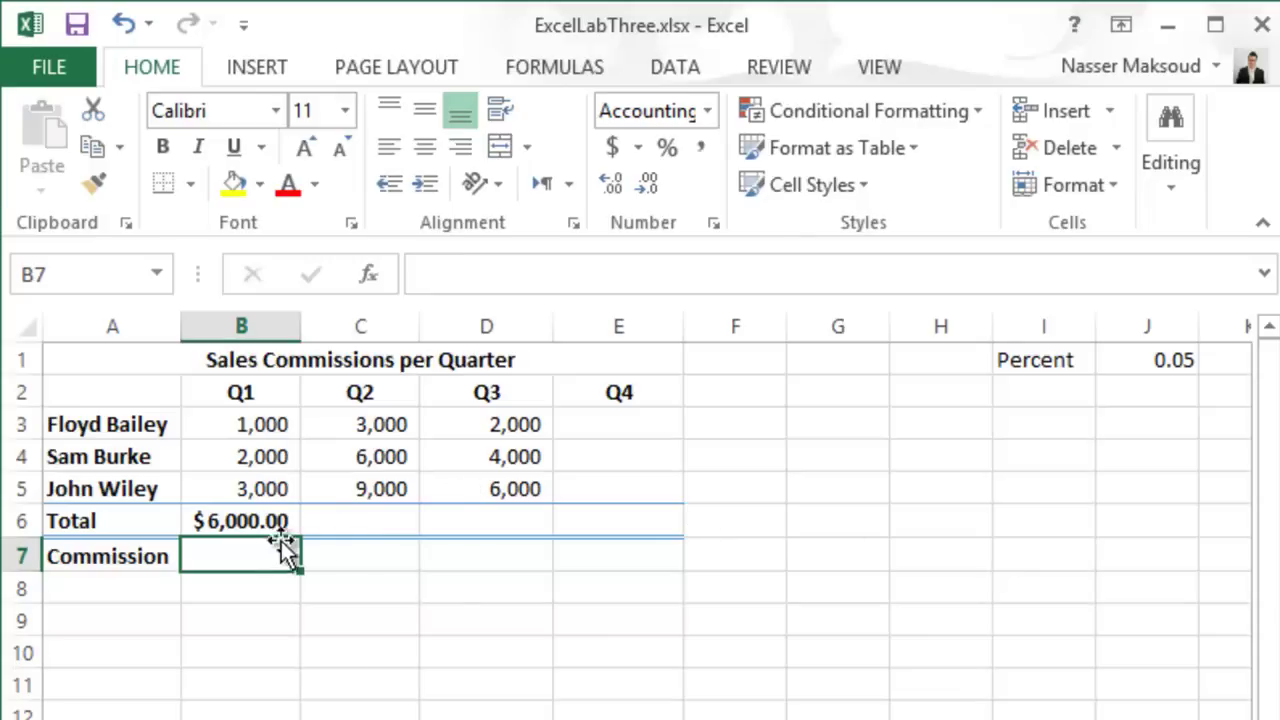
- Copy the Q1 total formula from cell B6 to the Q4 total in cell E6 and compare the two formulas
{"action": "left_click", "coordinate": [258, 520]}
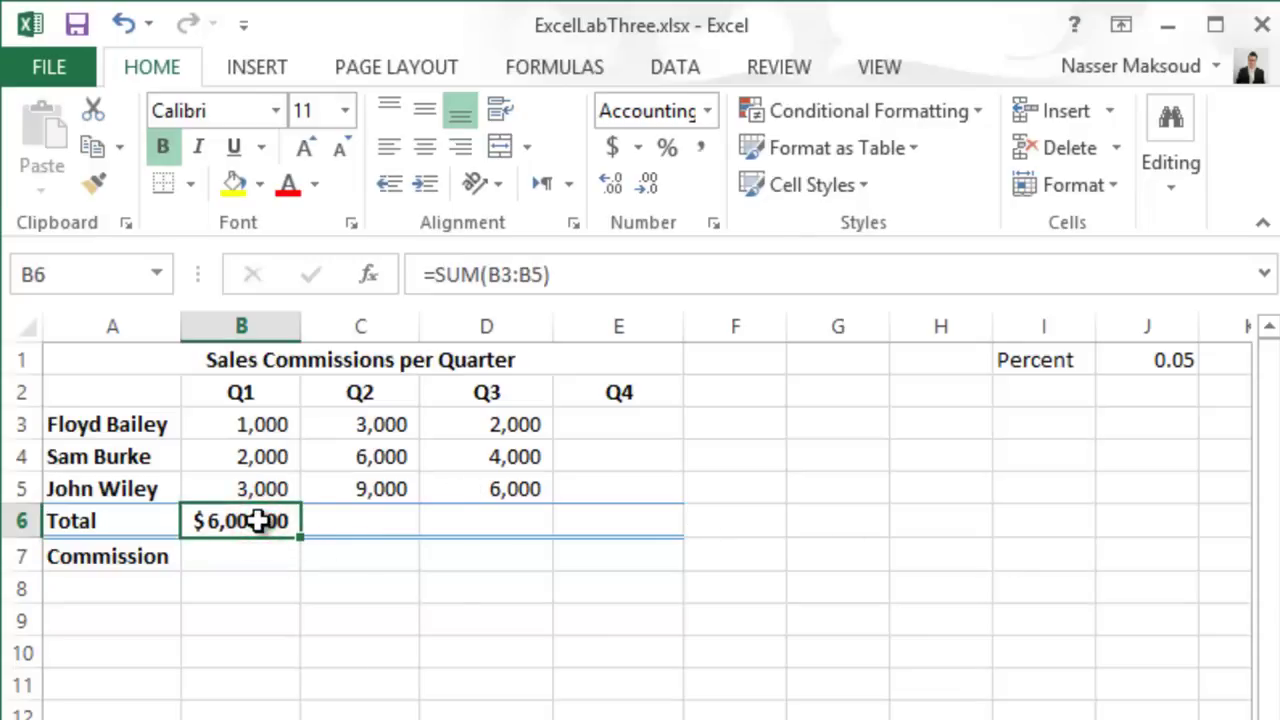
{"action": "key", "text": "ctrl+c"}
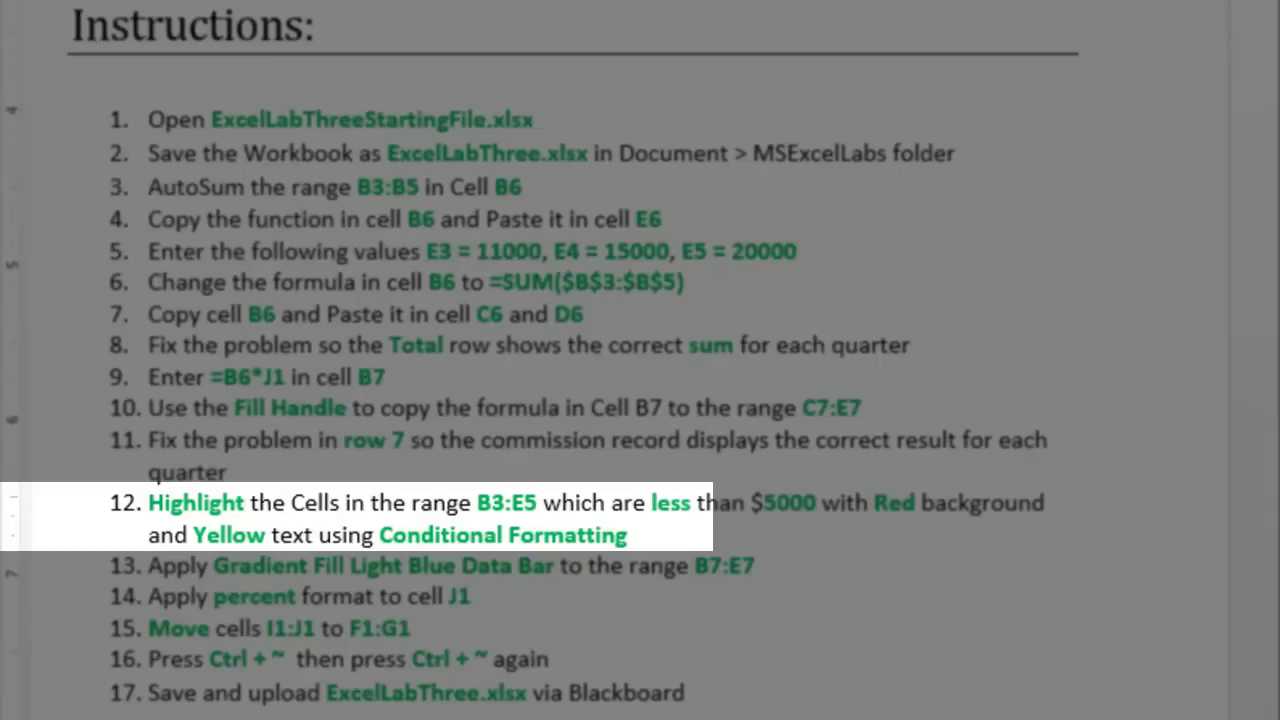
{"action": "left_click", "coordinate": [610, 520]}
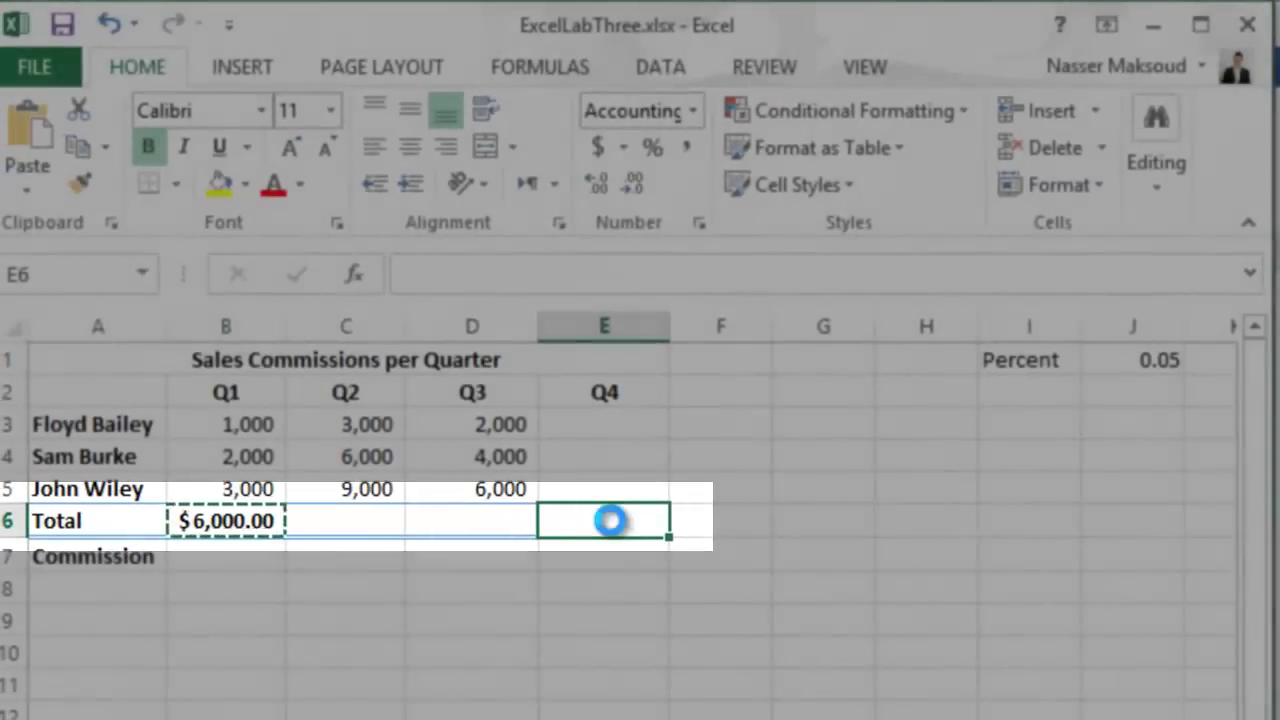
{"action": "key", "text": "ctrl+v"}
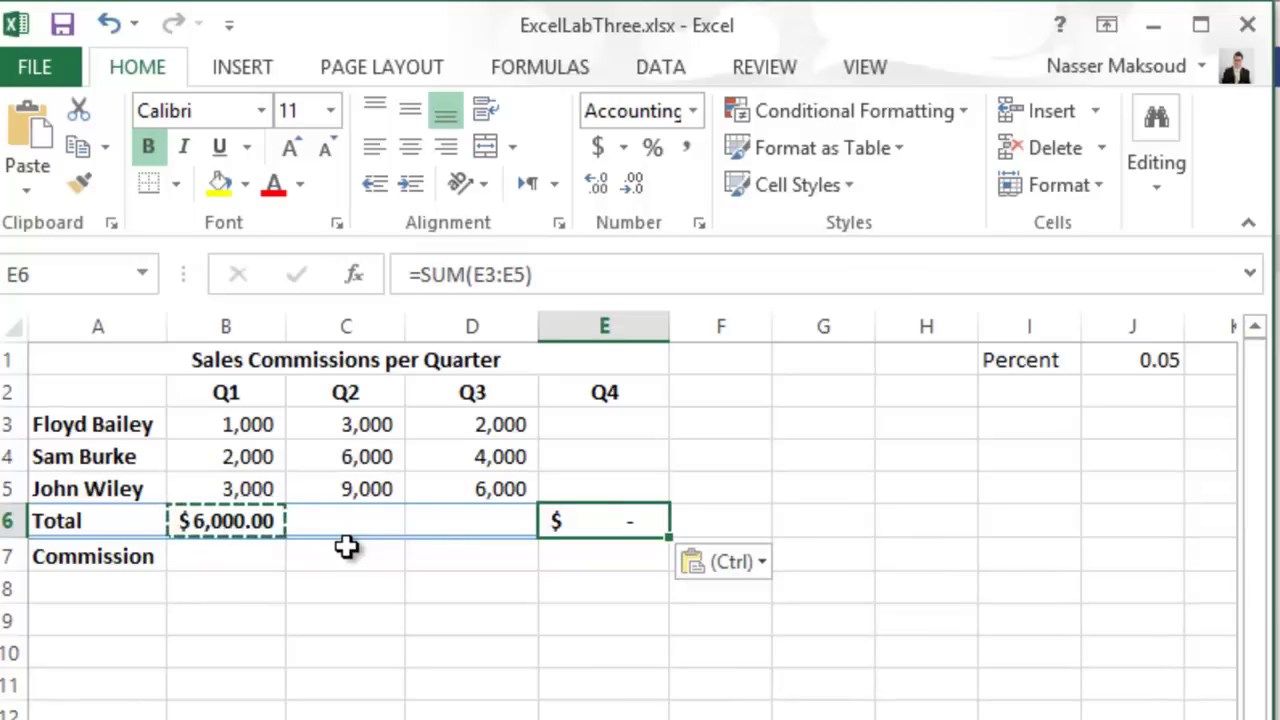
{"action": "key", "text": "Escape"}
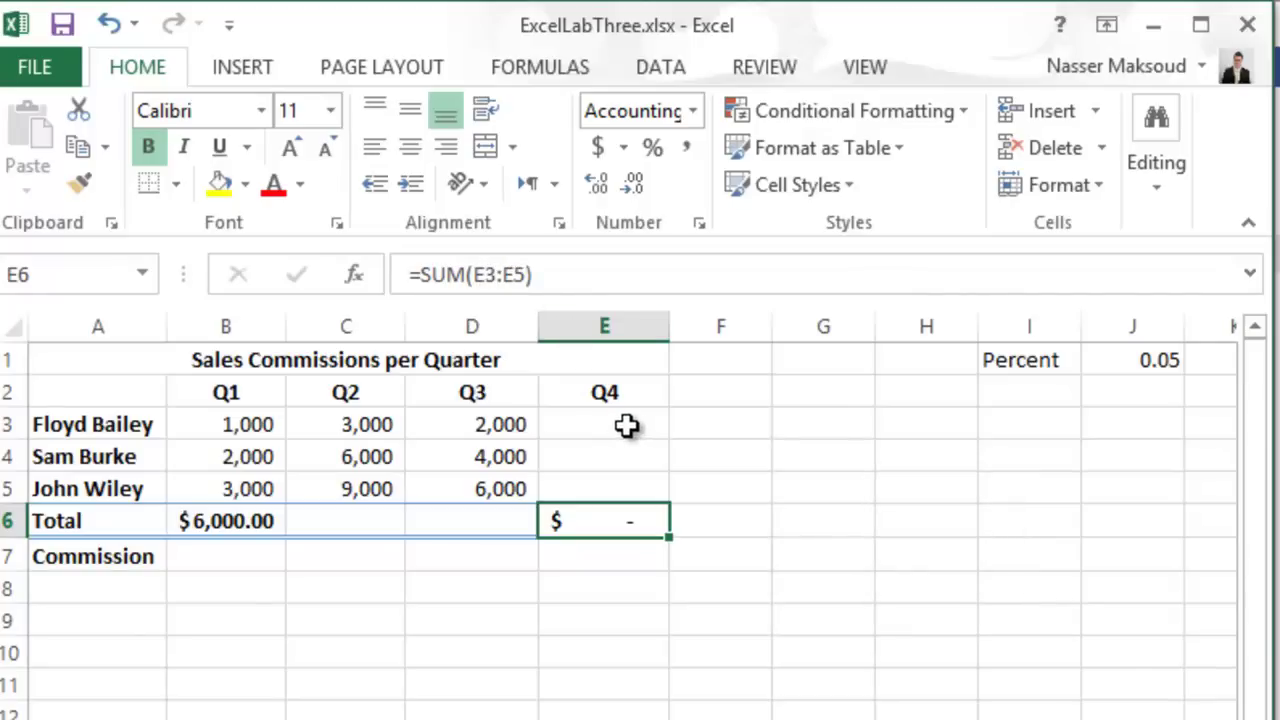
{"action": "left_click", "coordinate": [227, 527]}
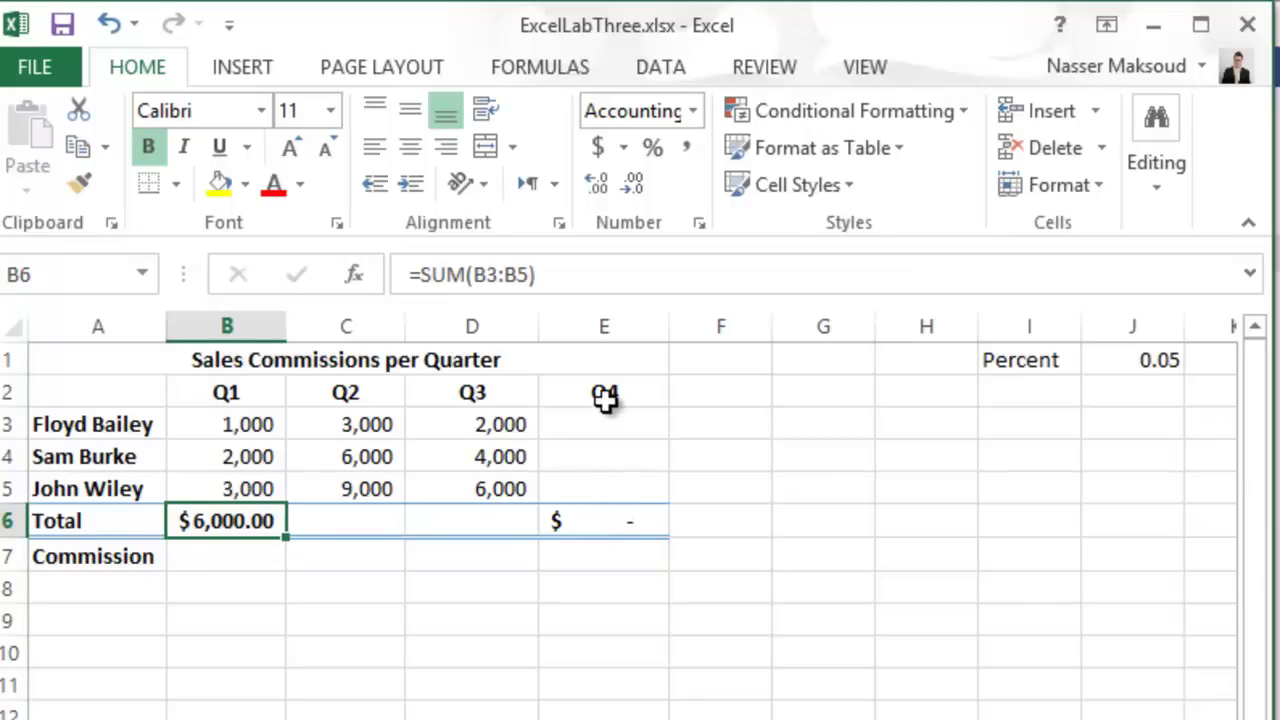
{"action": "left_click", "coordinate": [620, 515]}
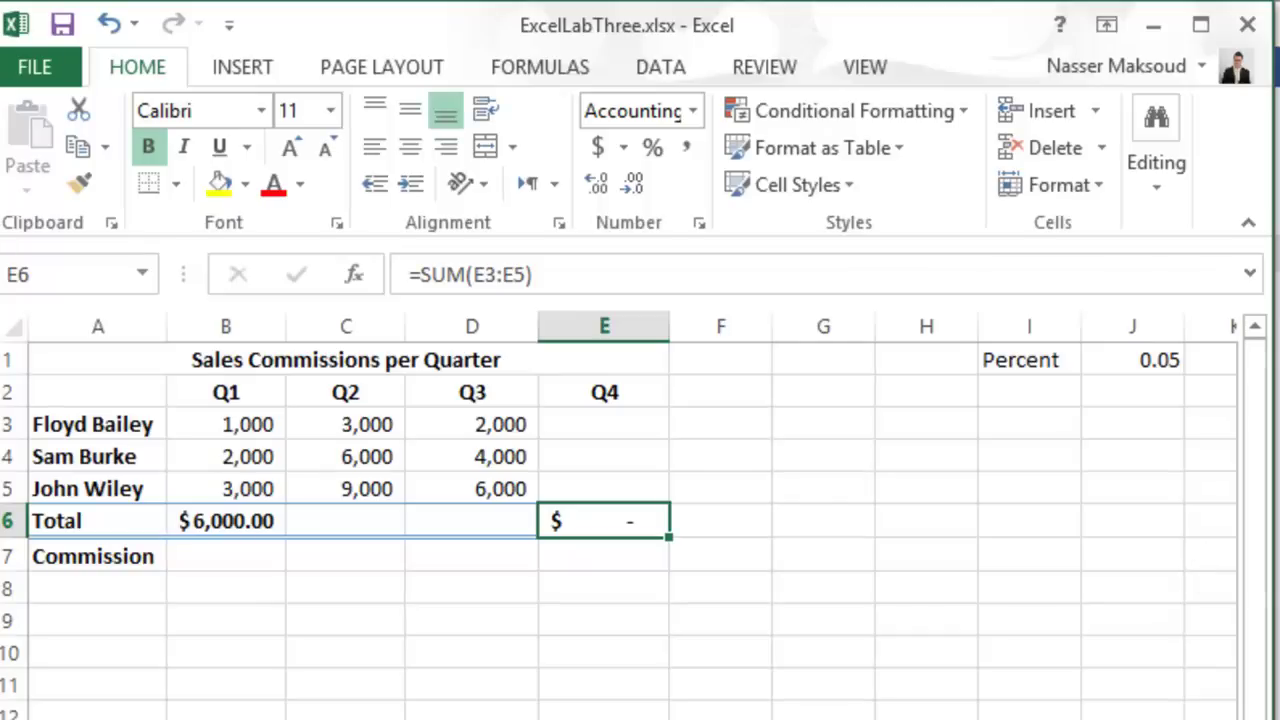
- Enter the Q4 sales values 11000 in cell E3, 15000 in E4 and 20000 in E5
{"action": "left_click", "coordinate": [597, 422]}
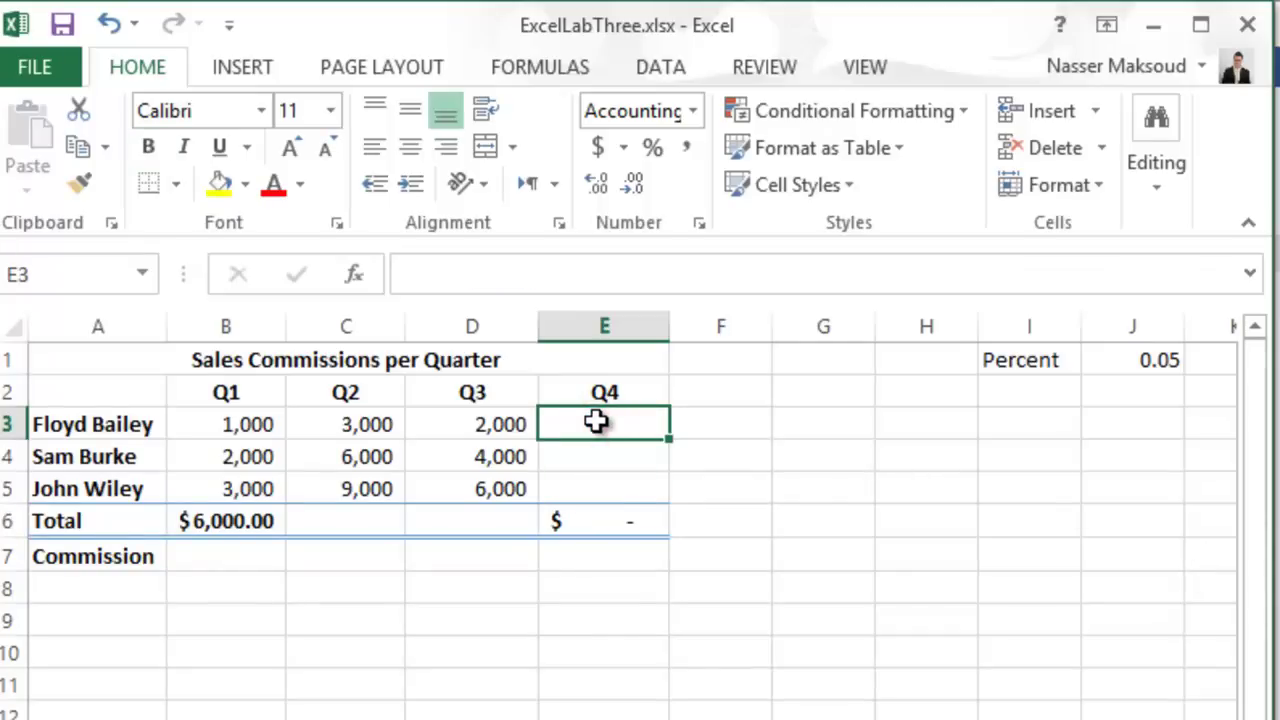
{"action": "type", "text": "11000"}
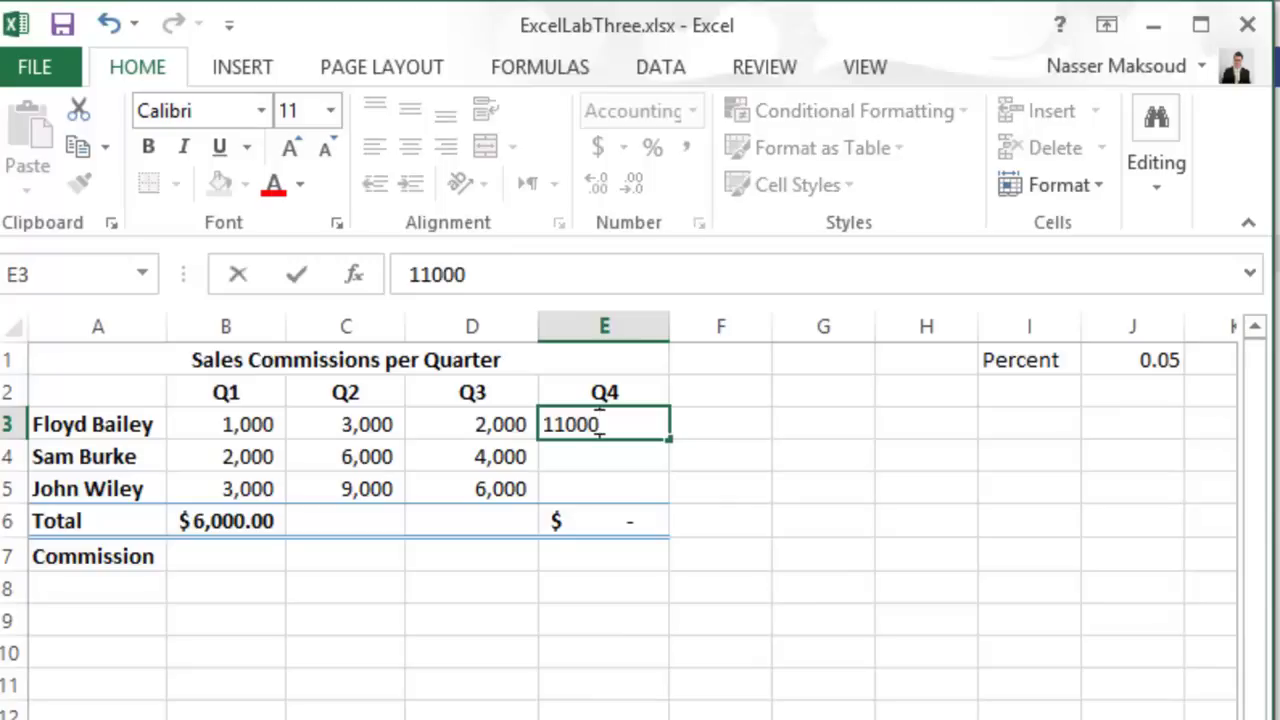
{"action": "key", "text": "Return"}
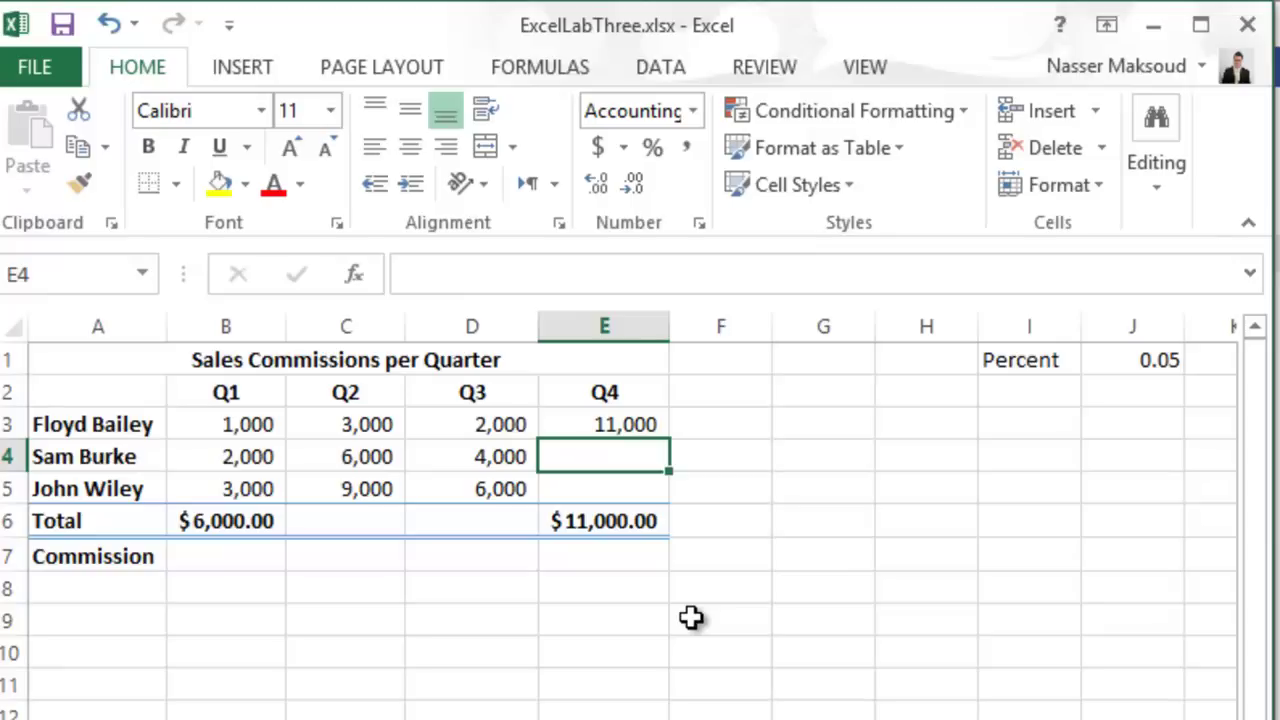
{"action": "type", "text": "15000"}
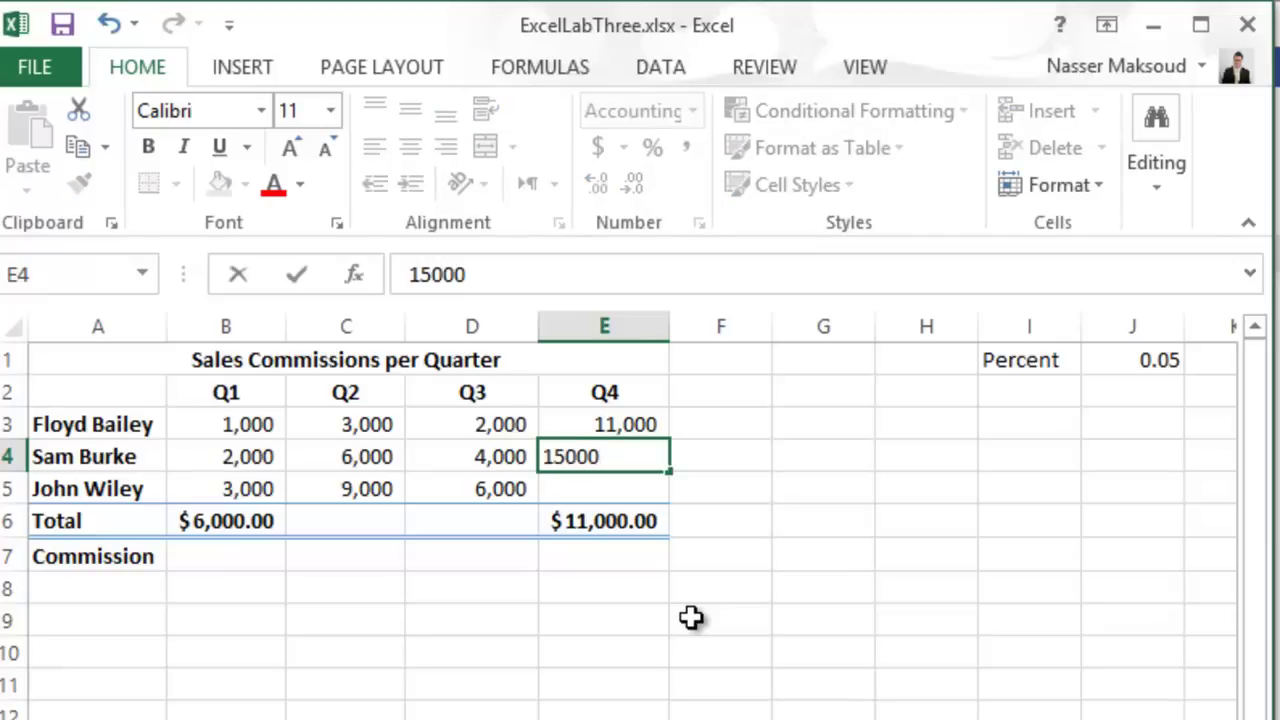
{"action": "key", "text": "Return"}
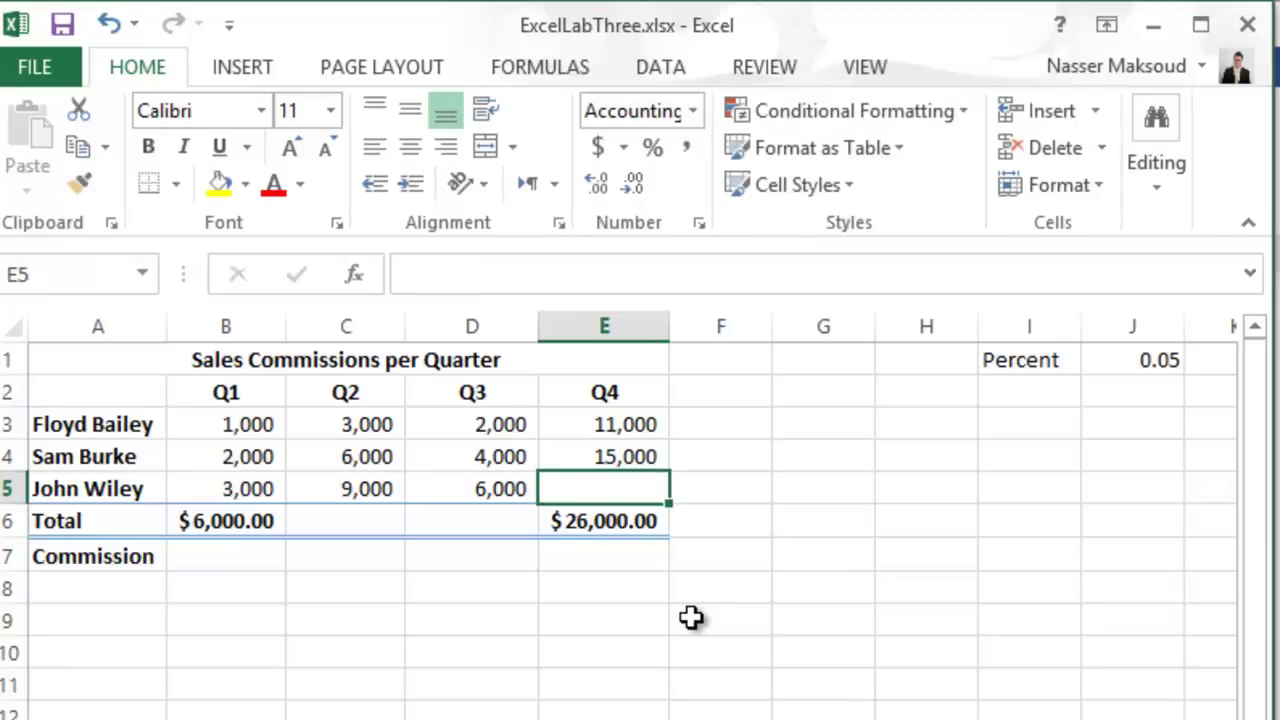
{"action": "type", "text": "20000"}
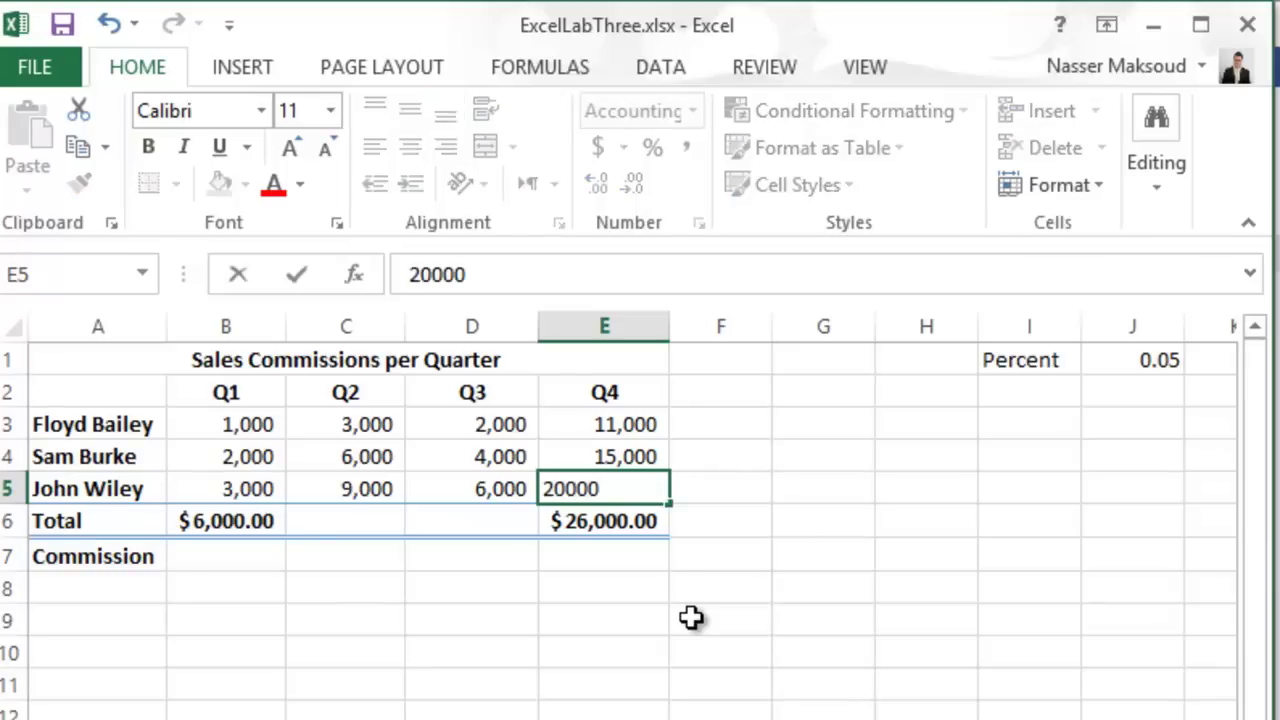
{"action": "key", "text": "Return"}
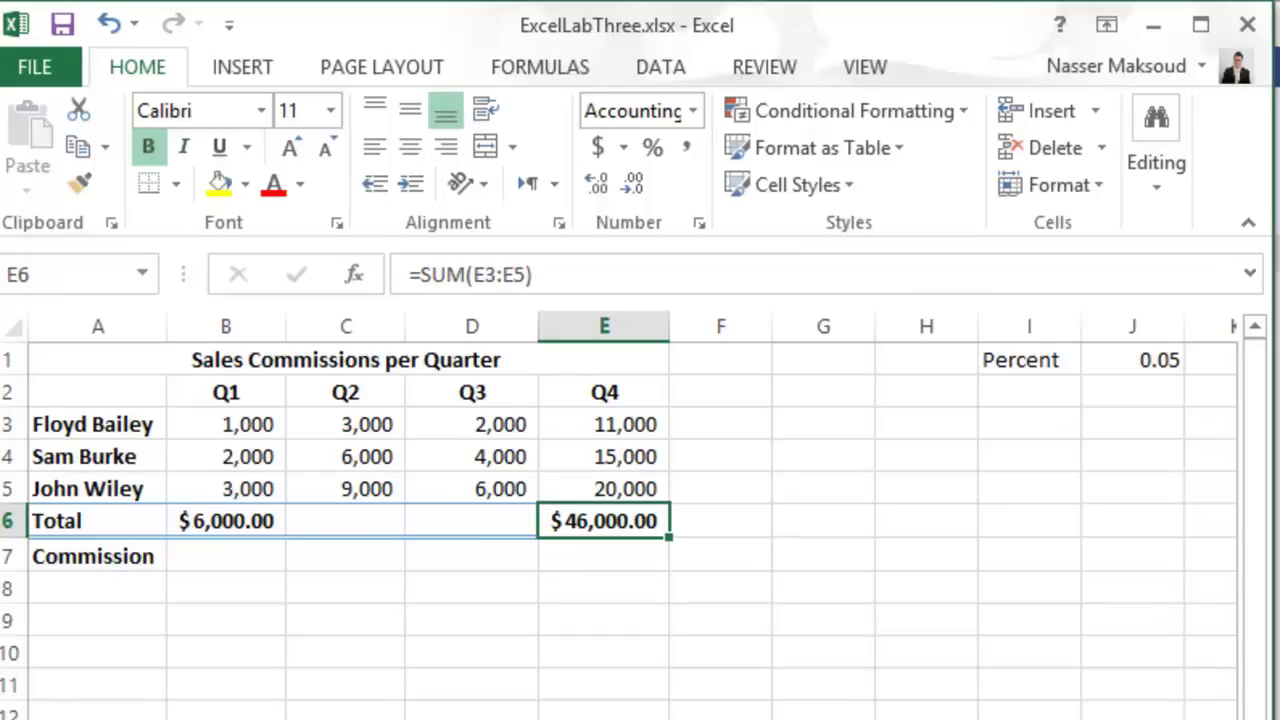
- Change the formula in cell B6 to use absolute references: =SUM($B$3:$B$5)
{"action": "left_click", "coordinate": [215, 521]}
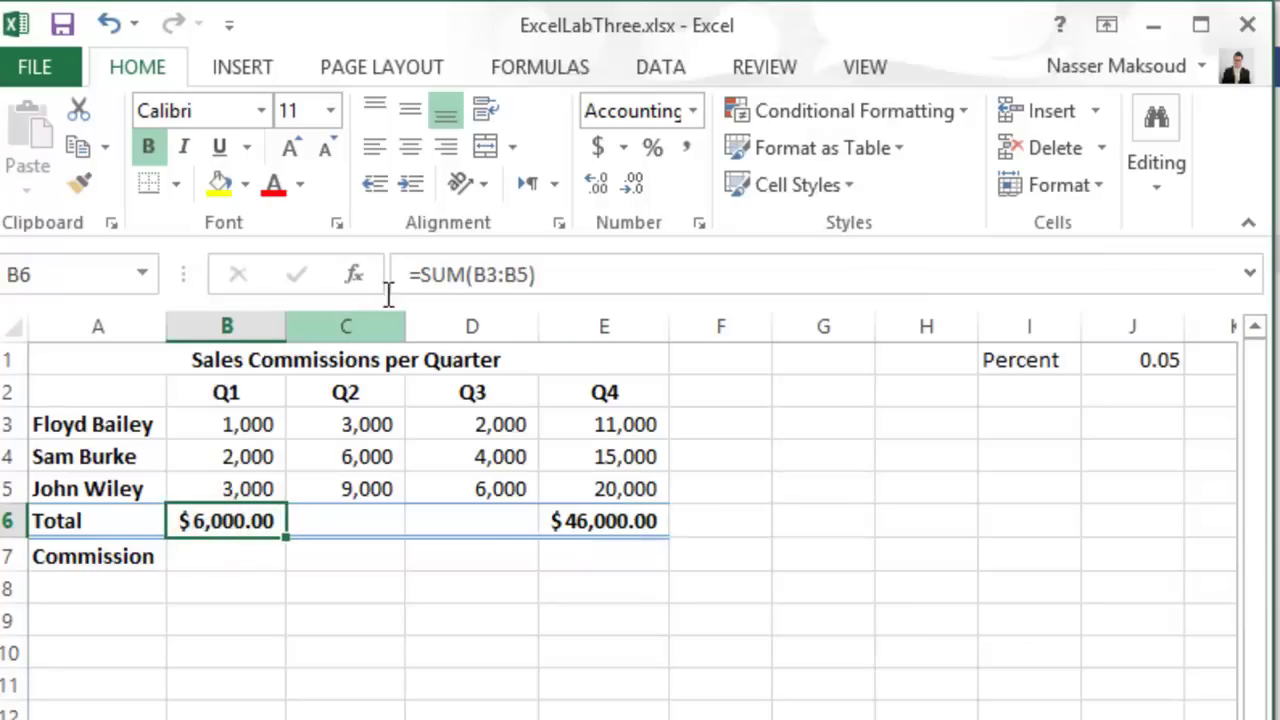
{"action": "left_click", "coordinate": [472, 272]}
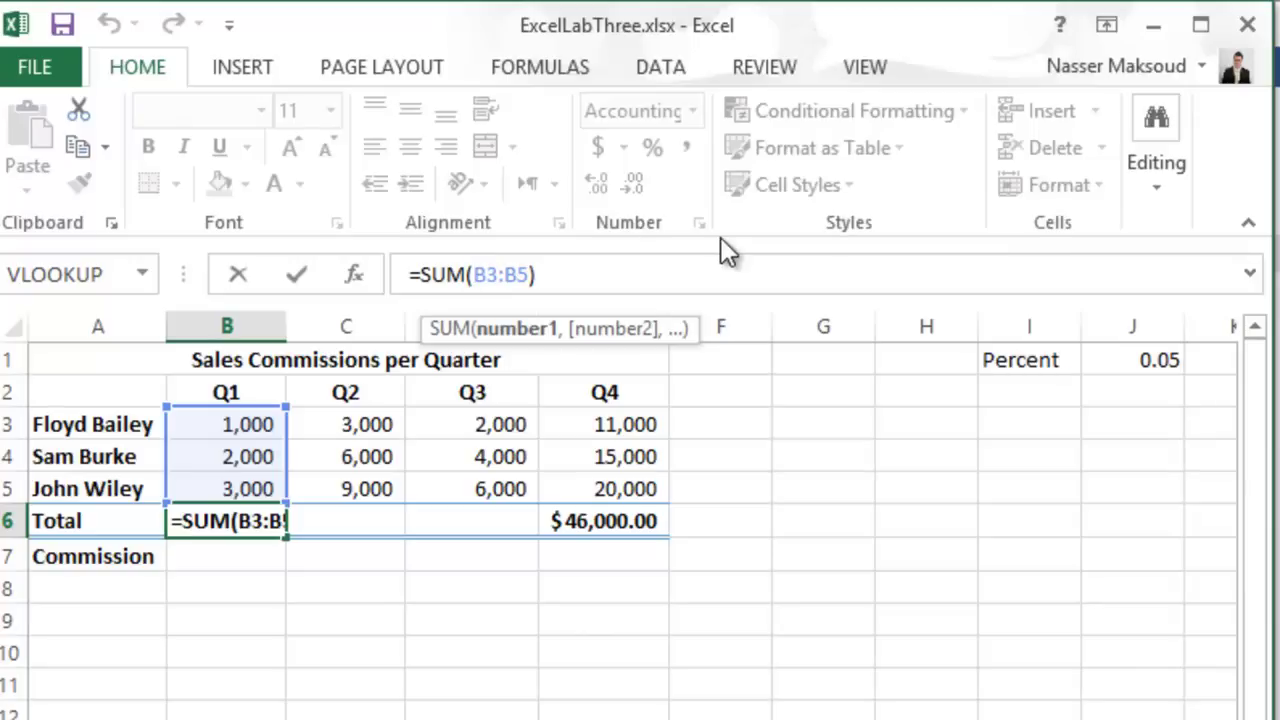
{"action": "type", "text": "$"}
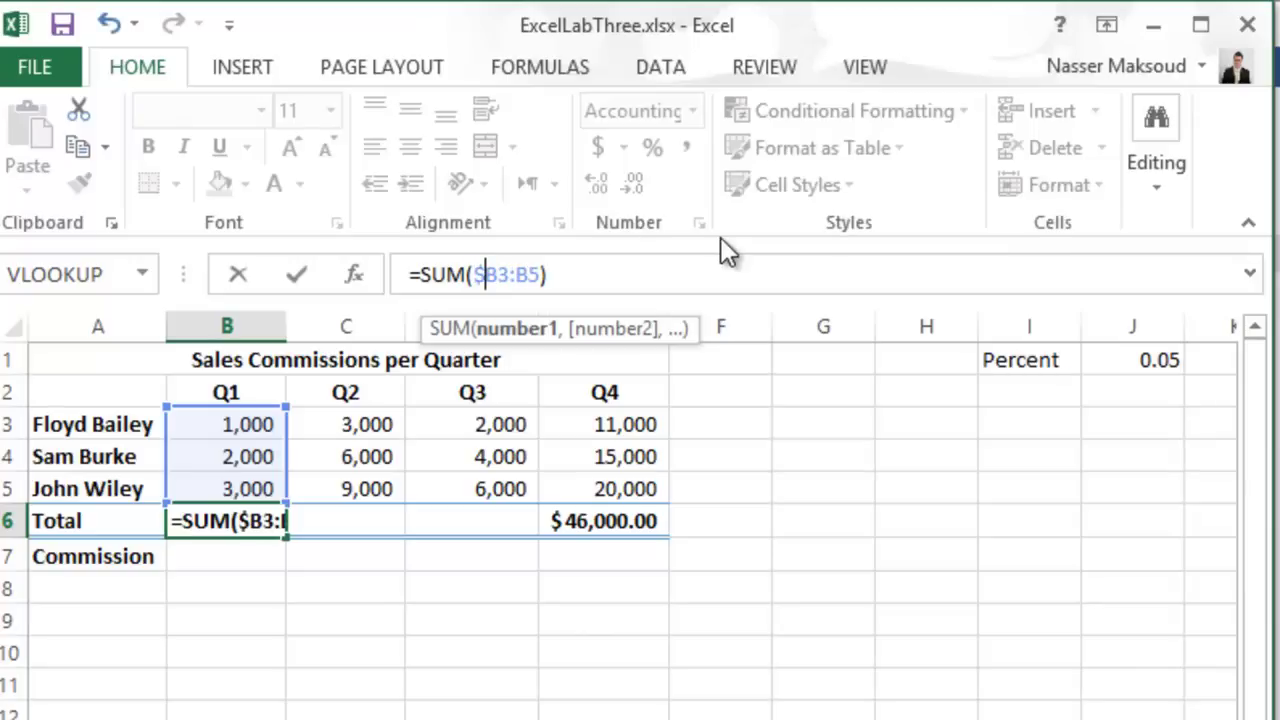
{"action": "key", "text": "Right"}
{"action": "type", "text": "$"}
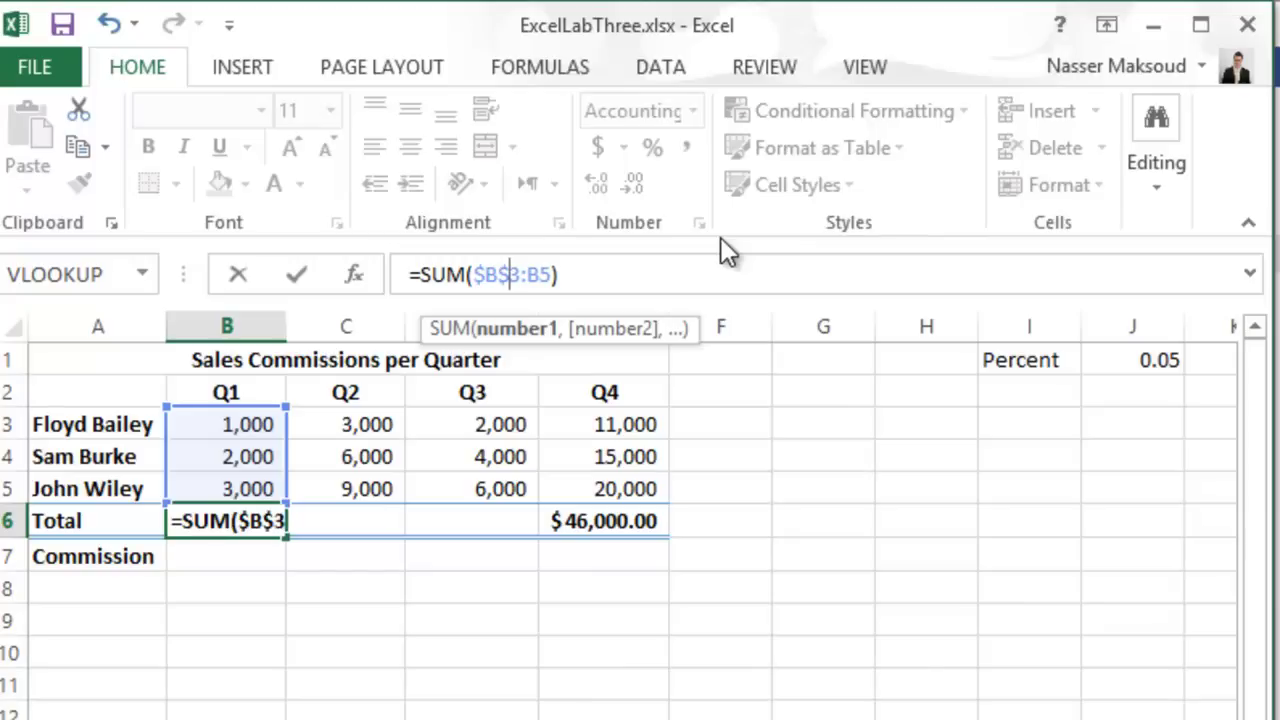
{"action": "key", "text": "Right"}
{"action": "key", "text": "Right"}
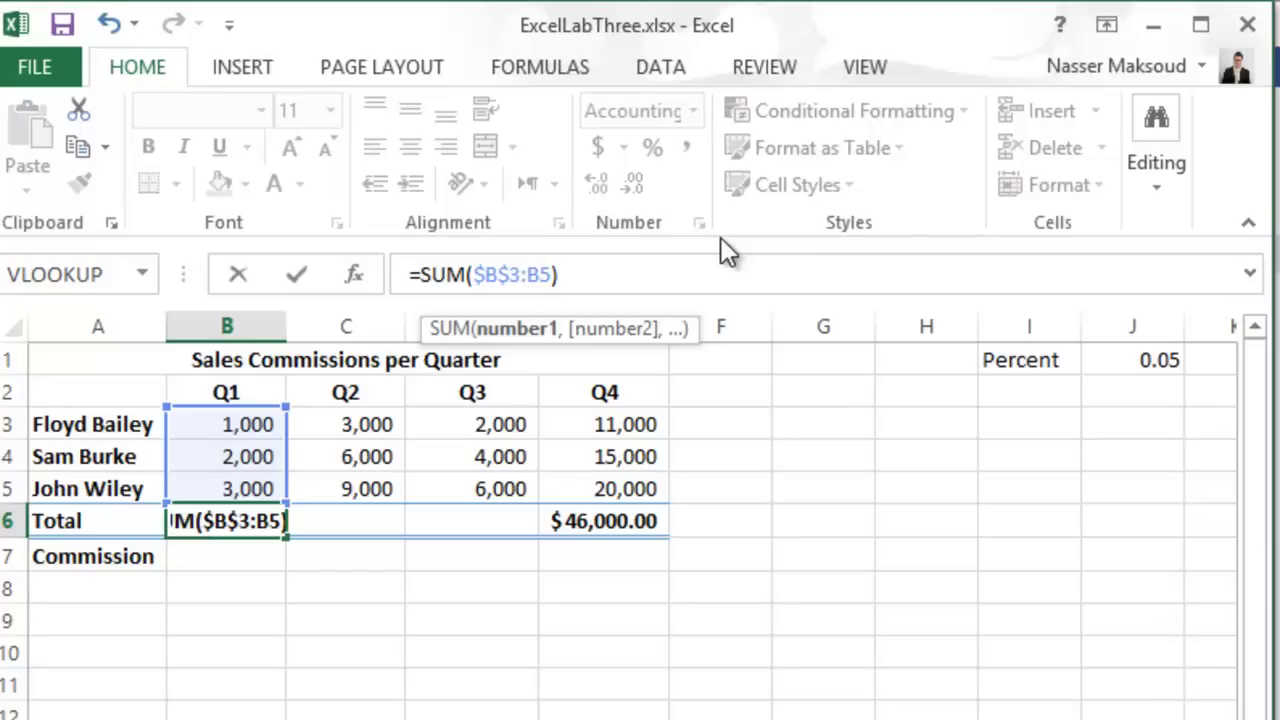
{"action": "key", "text": "Right"}
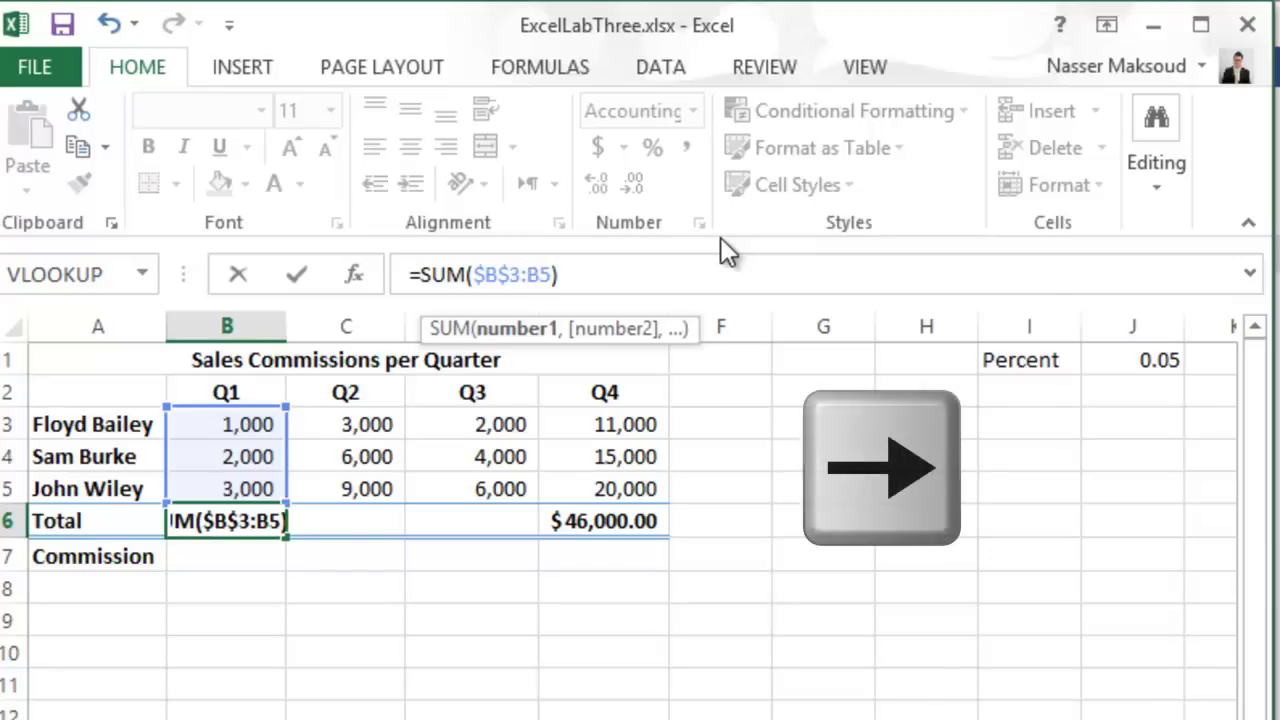
{"action": "type", "text": "$"}
{"action": "key", "text": "Right"}
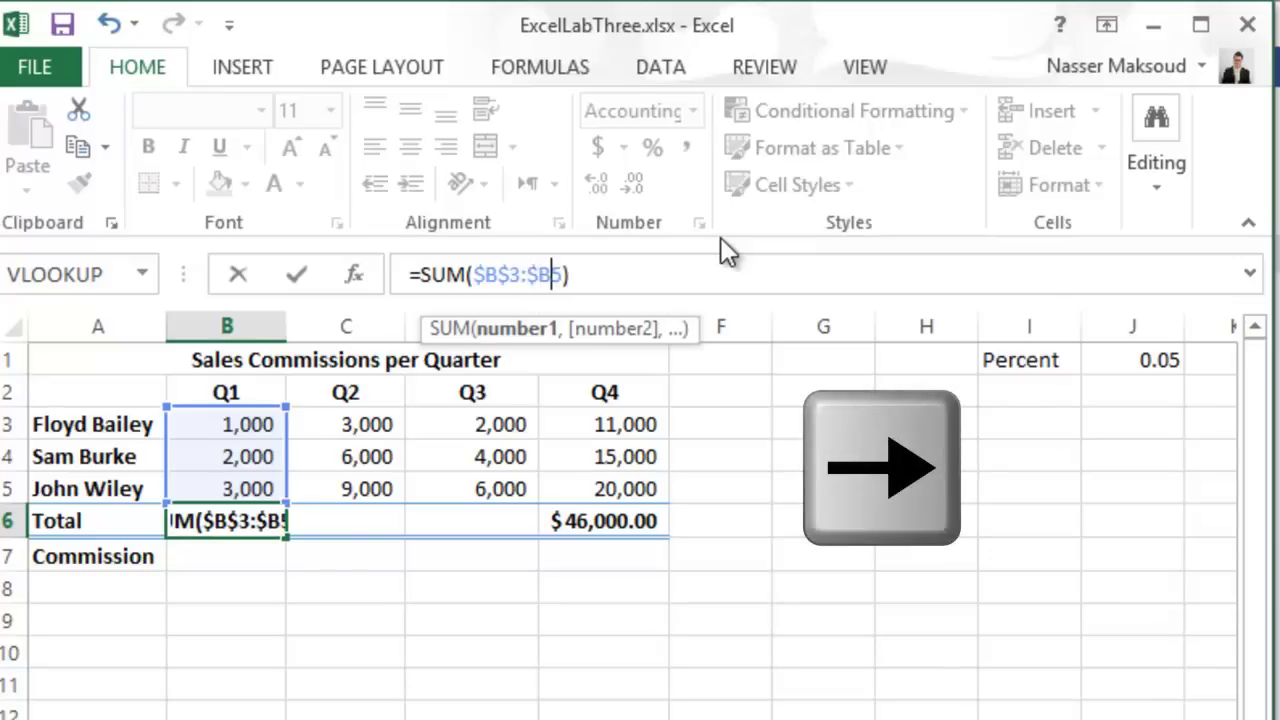
{"action": "type", "text": "#"}
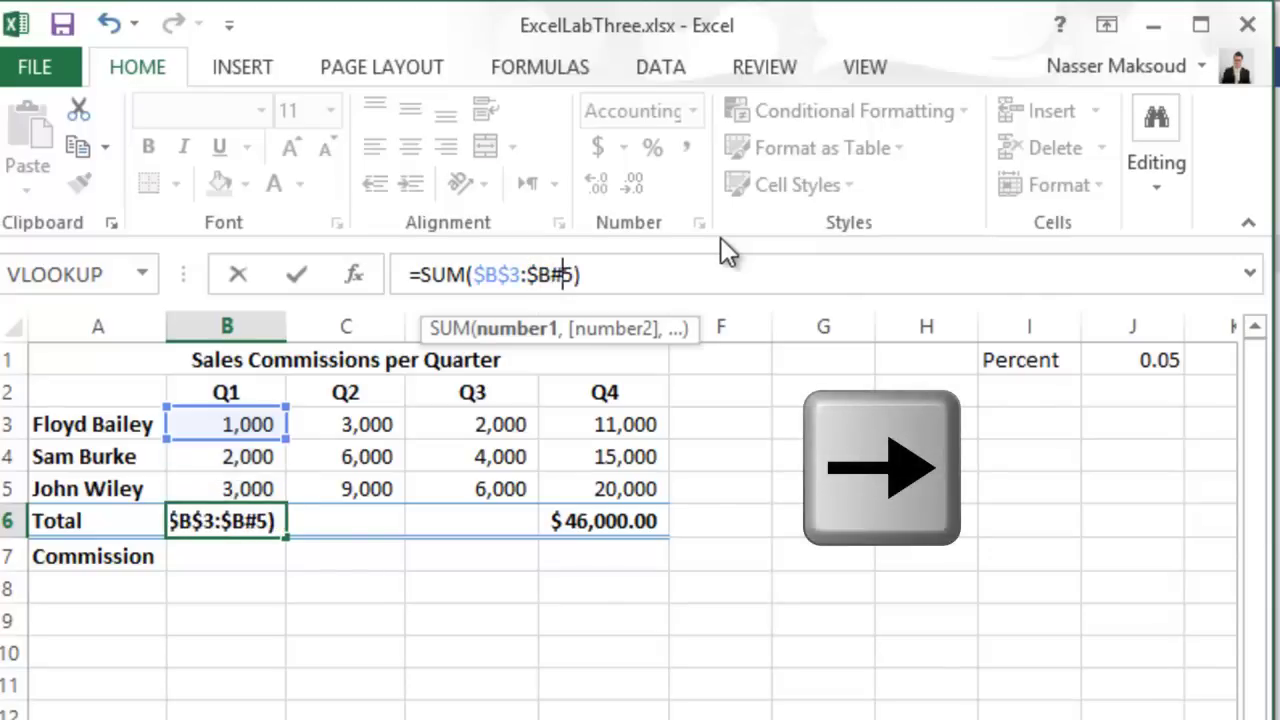
{"action": "key", "text": "BackSpace"}
{"action": "type", "text": "$"}
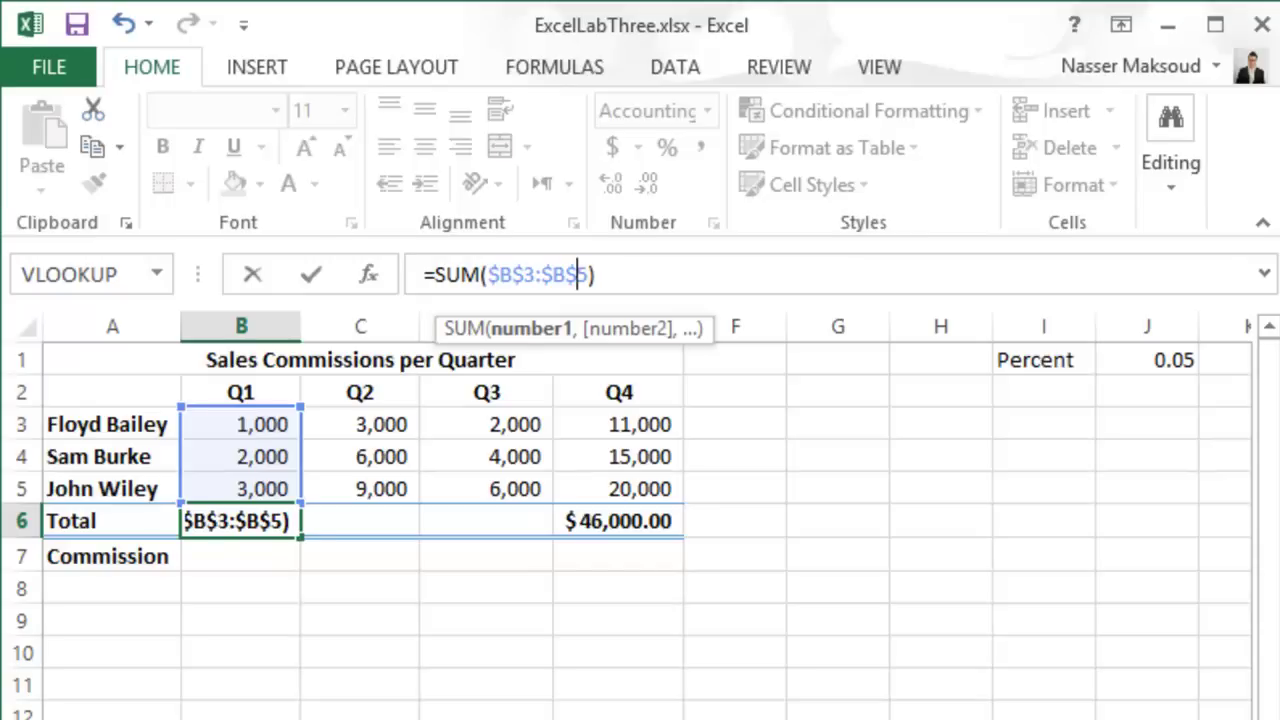
{"action": "key", "text": "Return"}
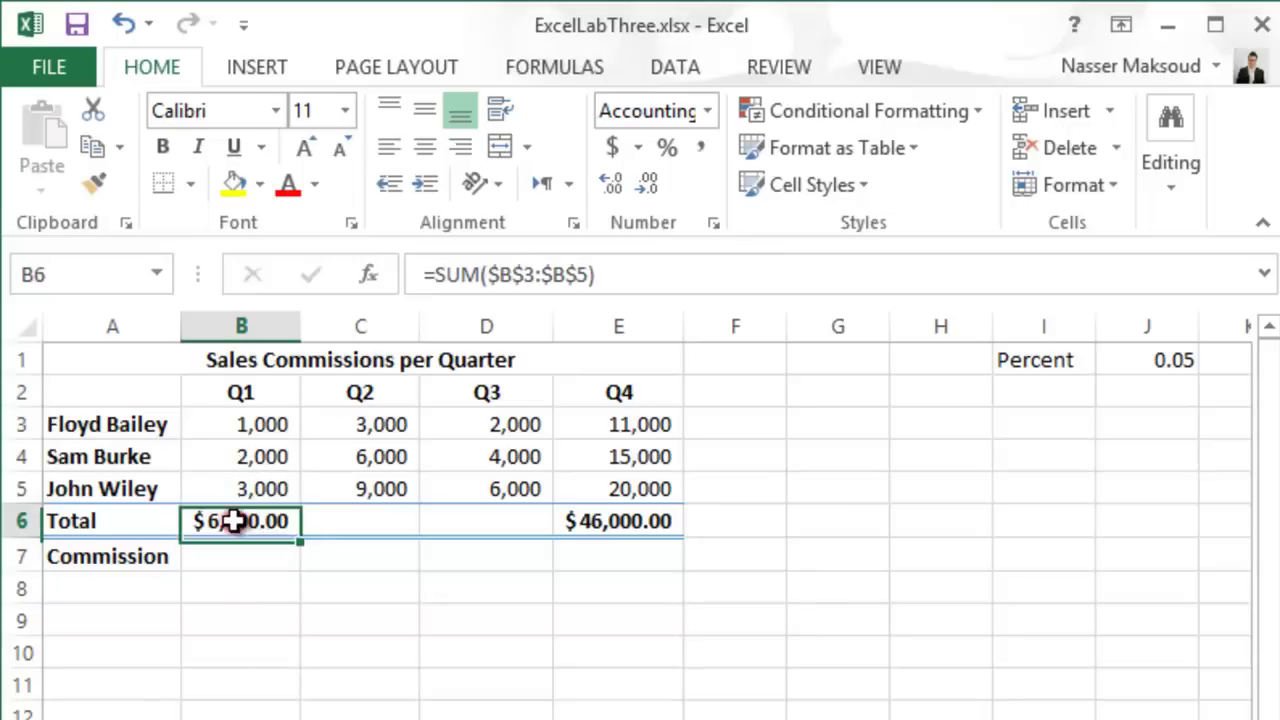
- Copy the Q1 total formula from cell B6 into cells C6 and D6 of the Total row
{"action": "left_click", "coordinate": [235, 521]}
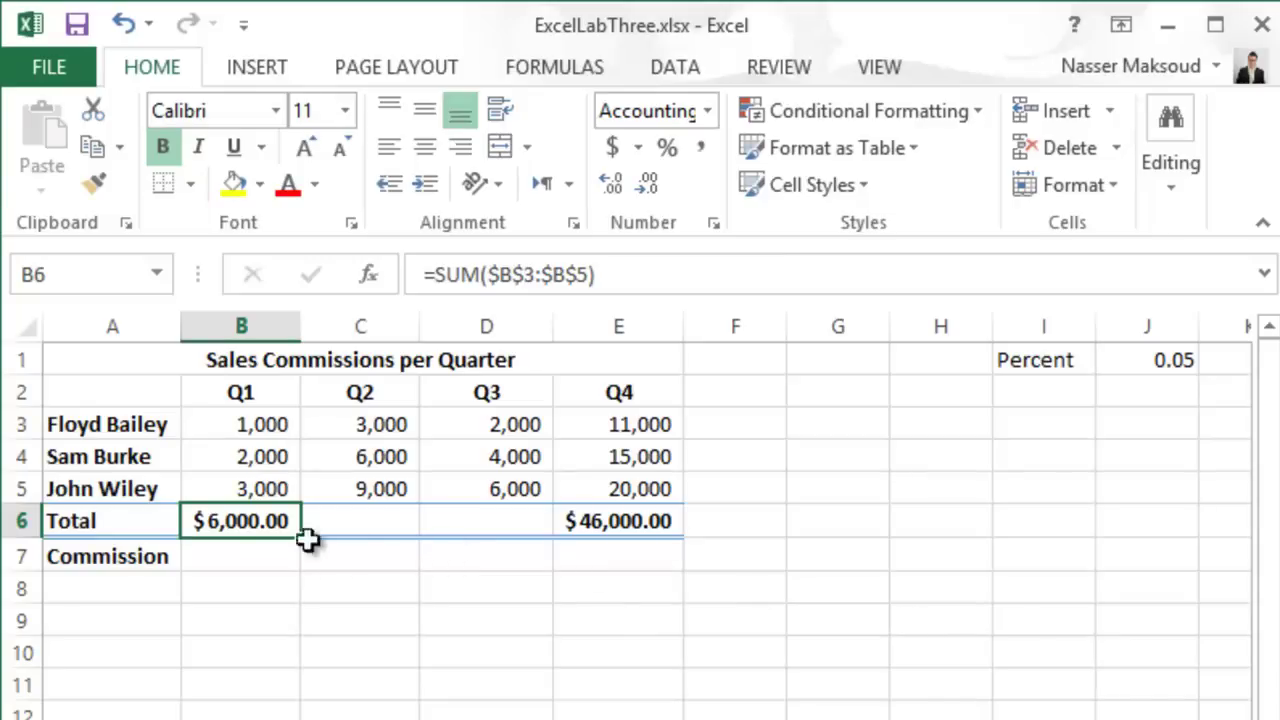
{"action": "key", "text": "ctrl+c"}
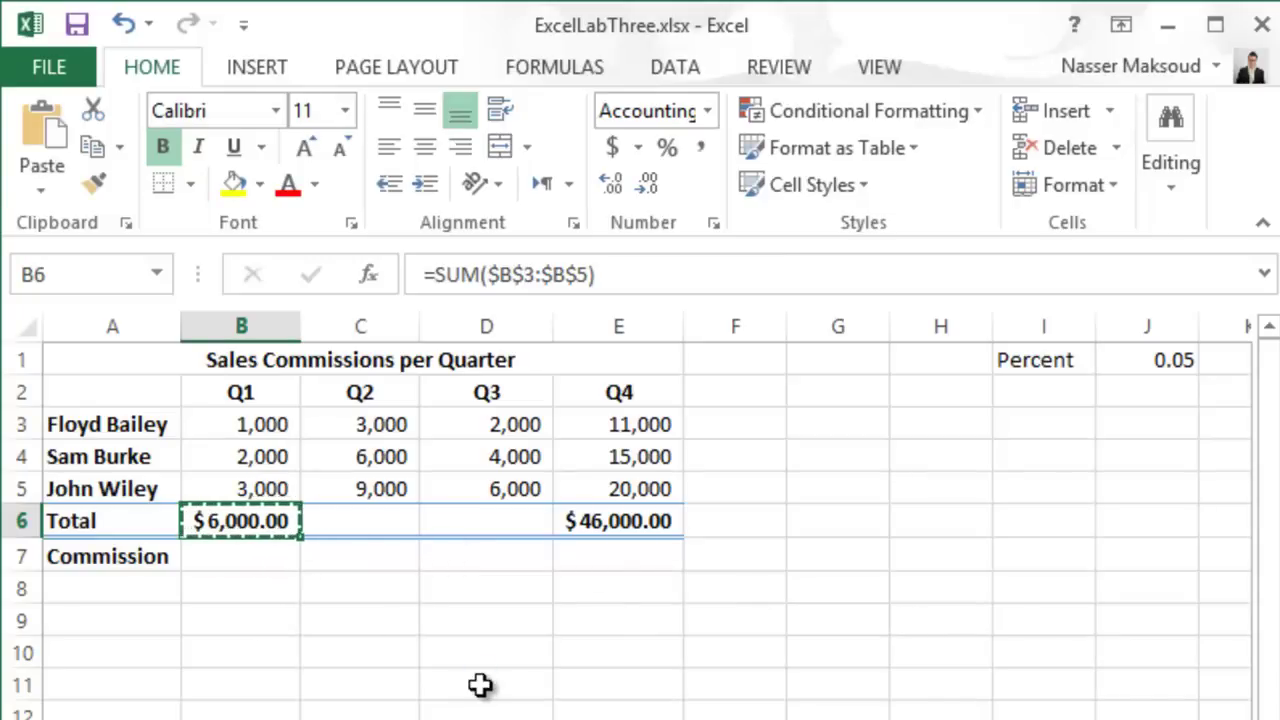
{"action": "left_click", "coordinate": [90, 148]}
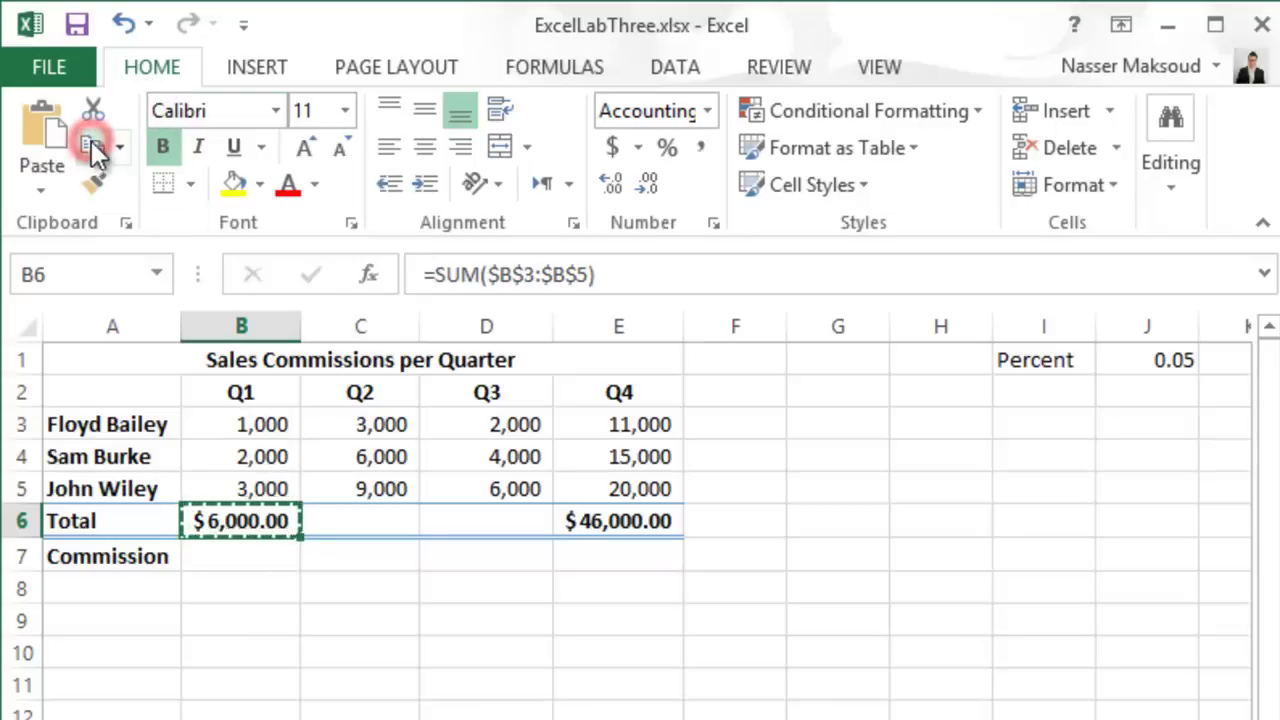
{"action": "left_click", "coordinate": [368, 523]}
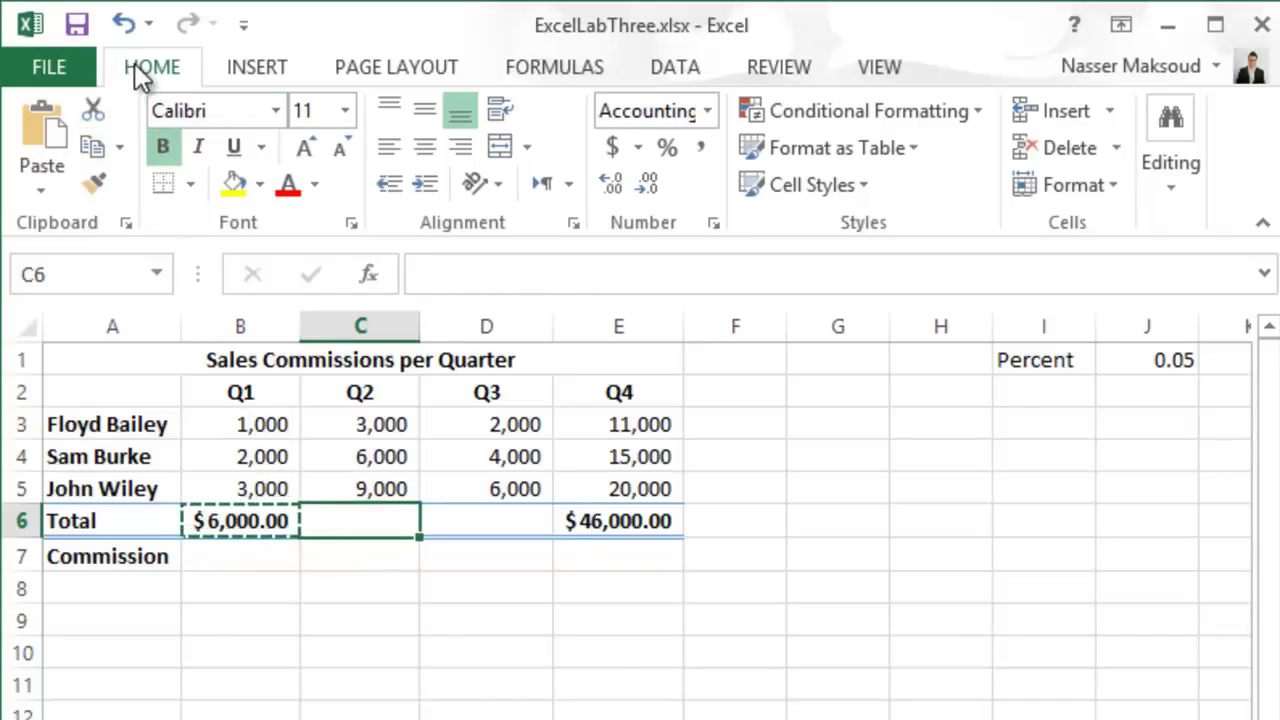
{"action": "left_click", "coordinate": [39, 127]}
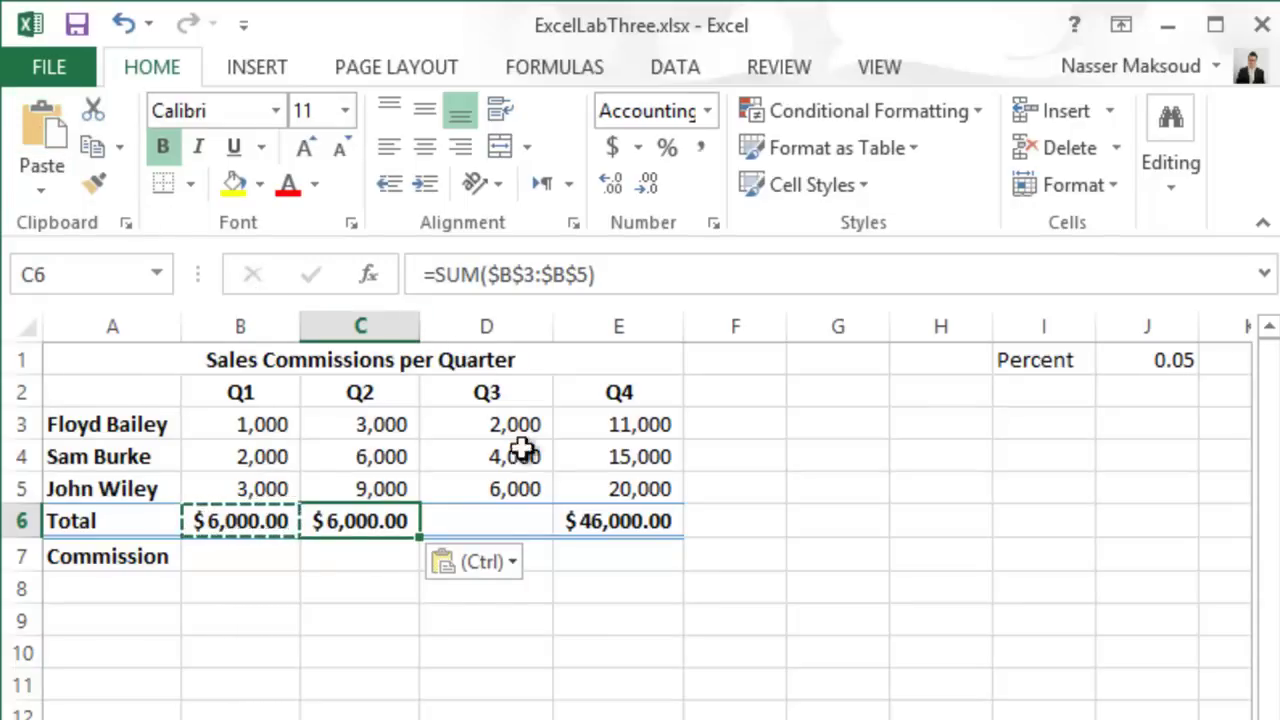
{"action": "left_click", "coordinate": [480, 518]}
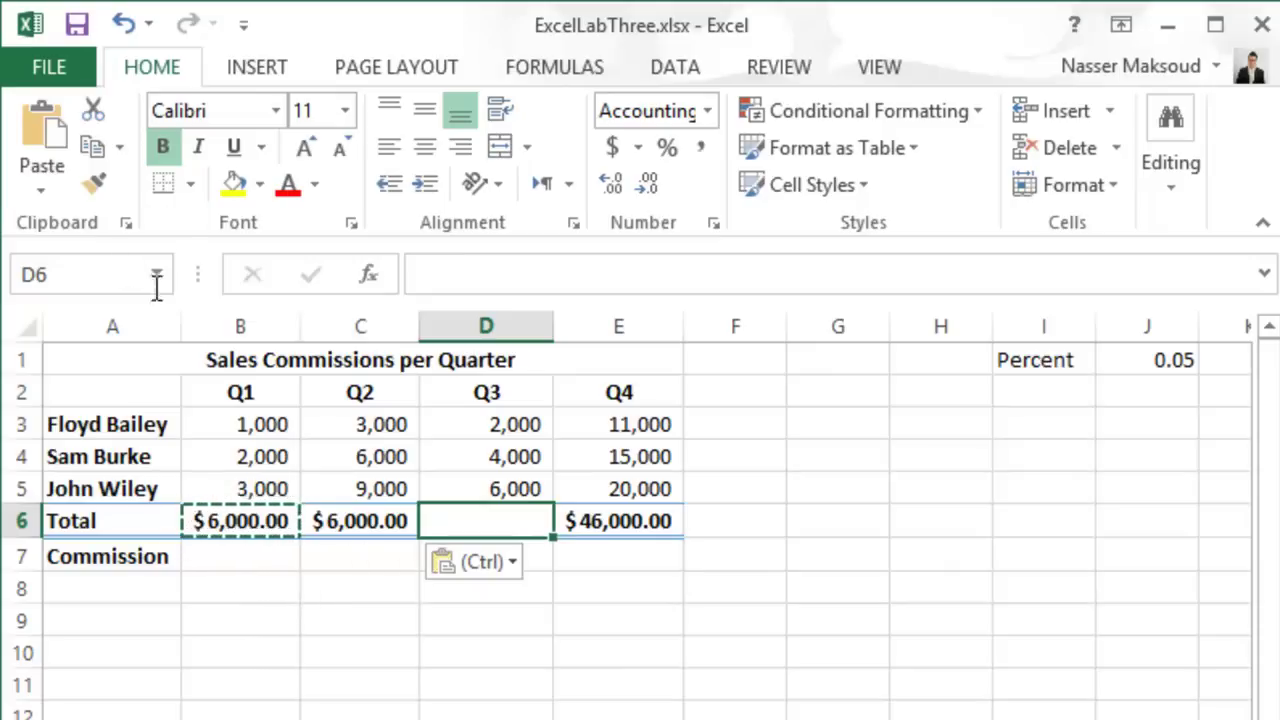
{"action": "left_click", "coordinate": [36, 140]}
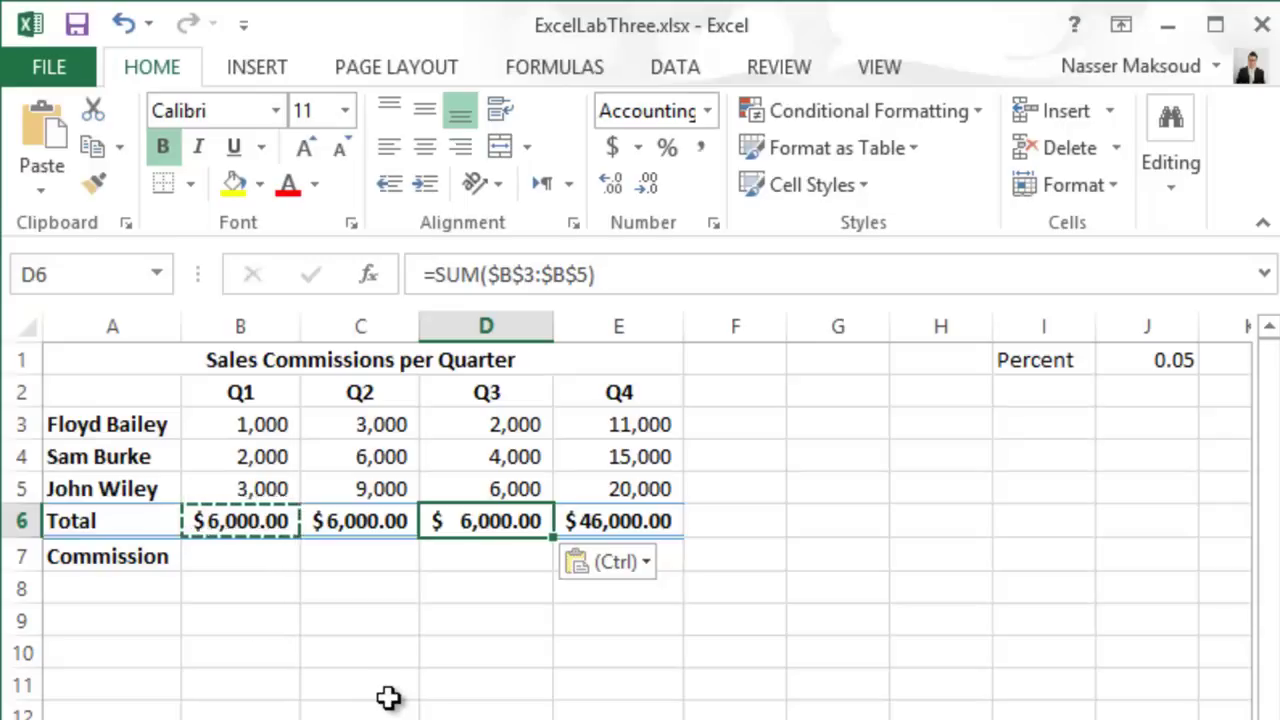
- Clear the copy marquee and compare the total formulas in cells B6, C6 and D6 with the Q1 sales range B3:B5
{"action": "key", "text": "Escape"}
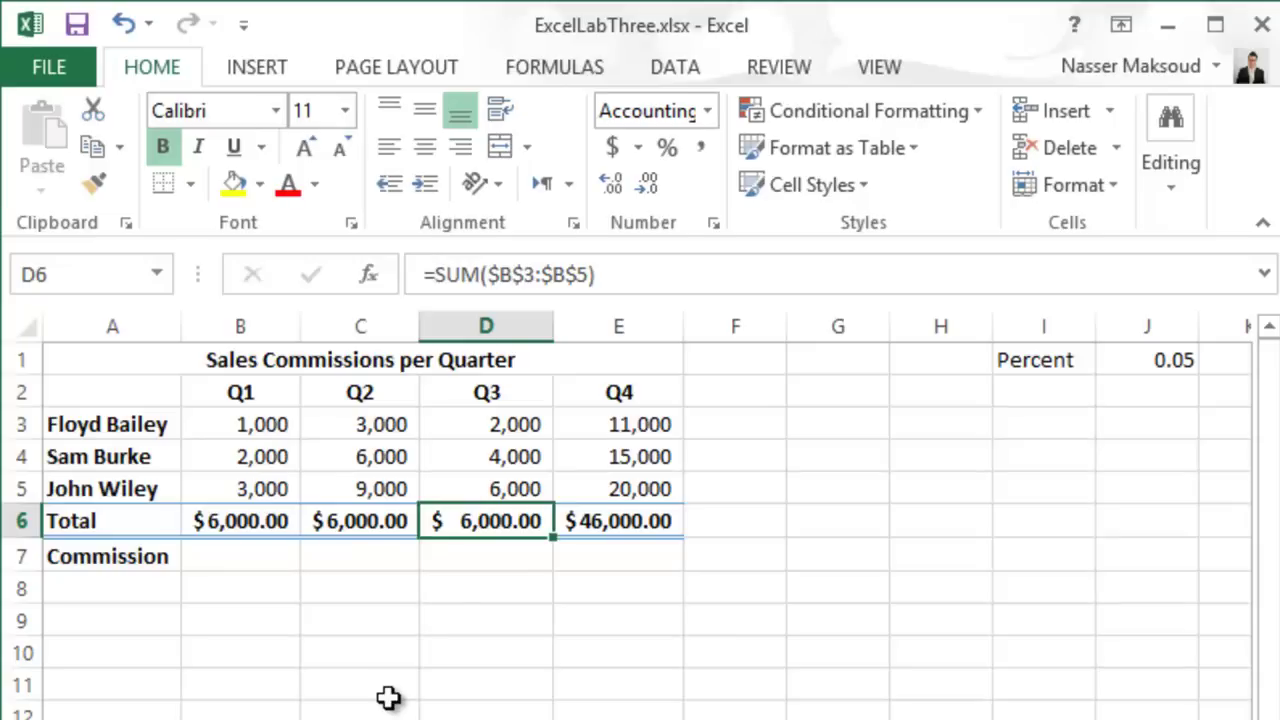
{"action": "left_click", "coordinate": [248, 521]}
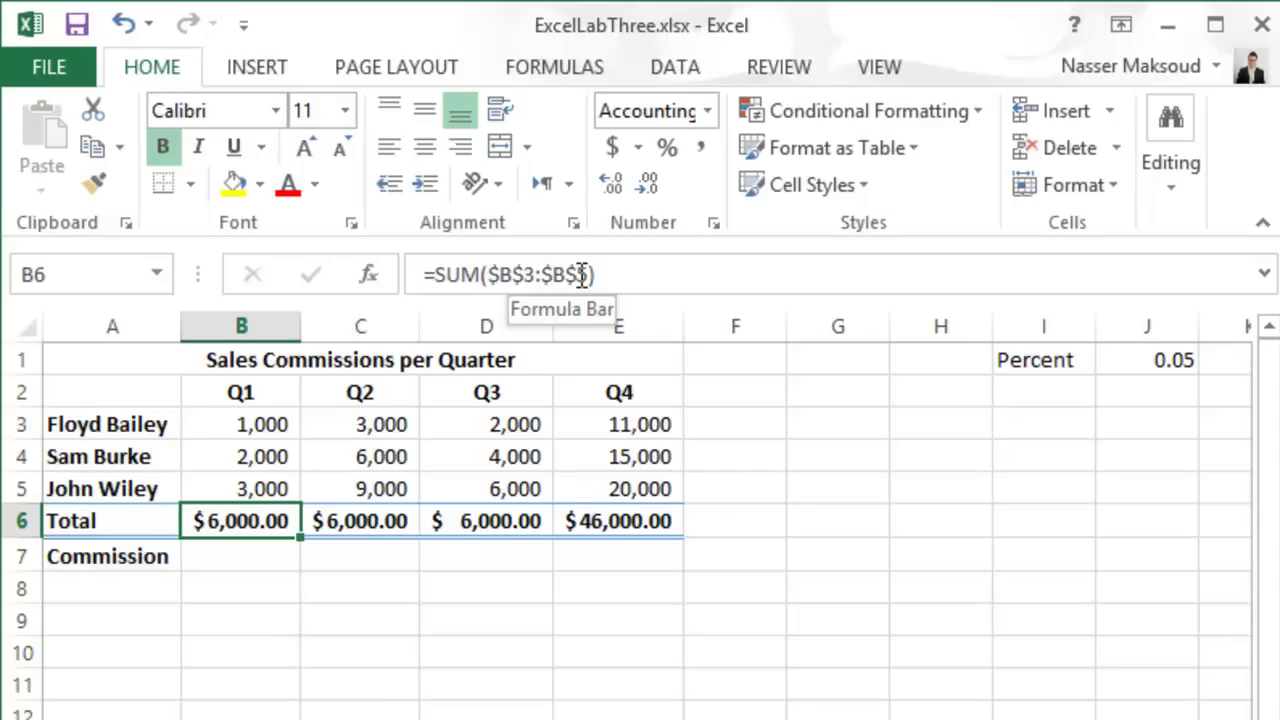
{"action": "left_click", "coordinate": [341, 524]}
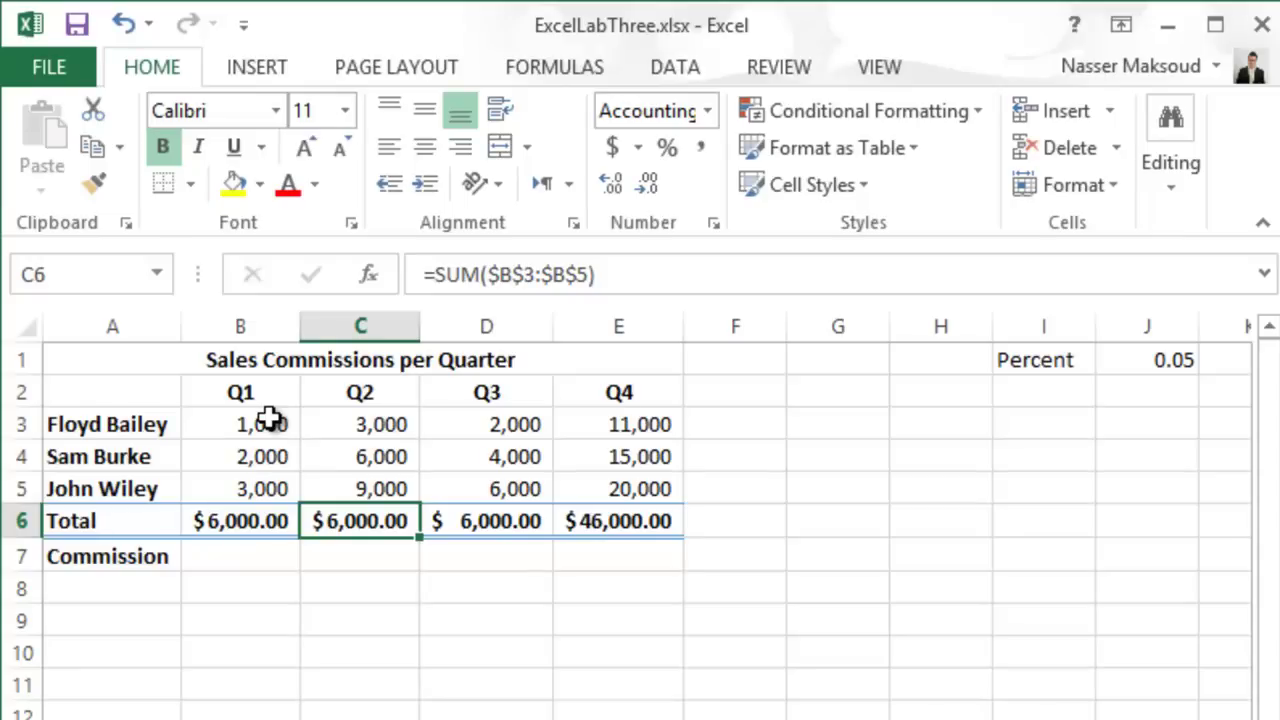
{"action": "left_click", "coordinate": [477, 521]}
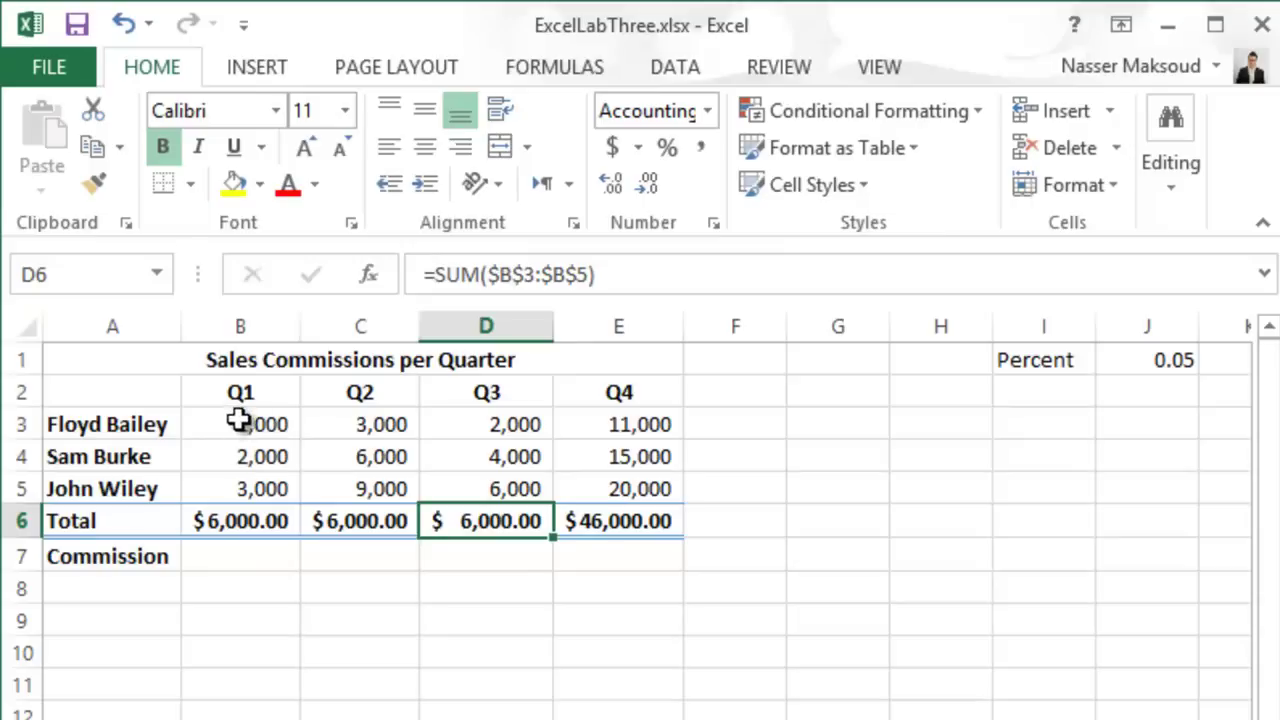
{"action": "left_click_drag", "start_coordinate": [240, 420], "coordinate": [243, 495]}
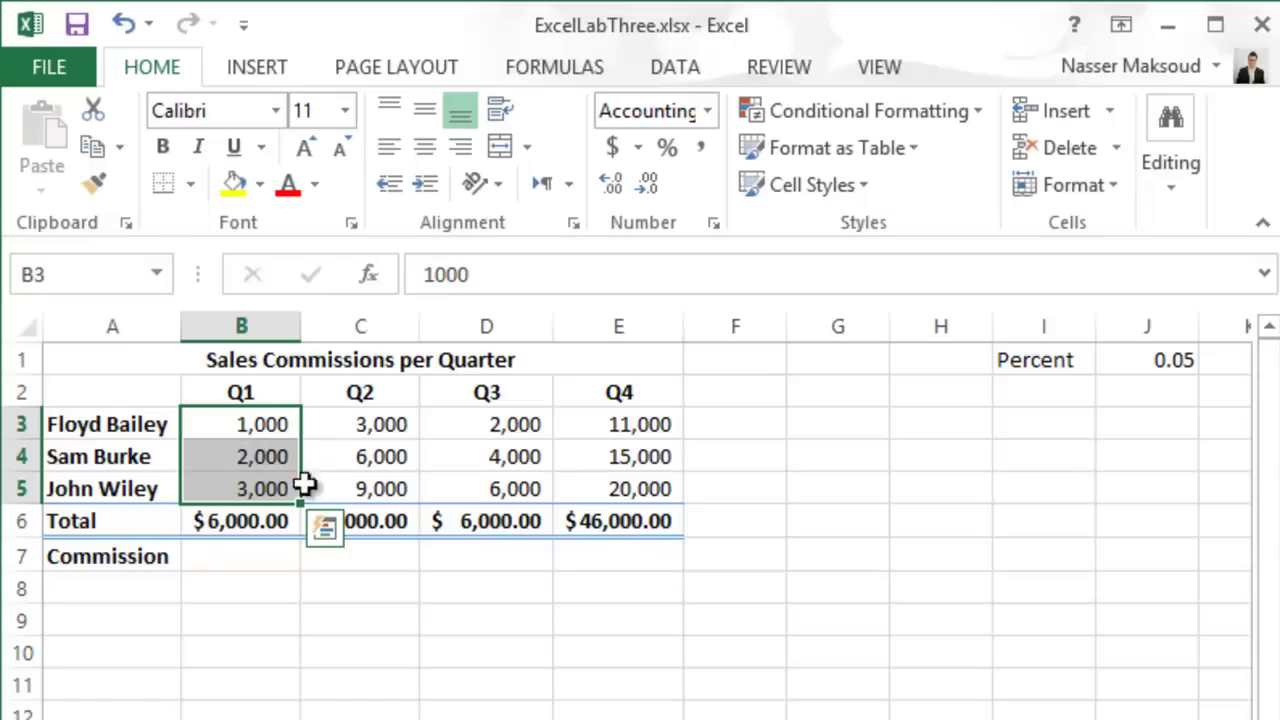
{"action": "left_click", "coordinate": [368, 520]}
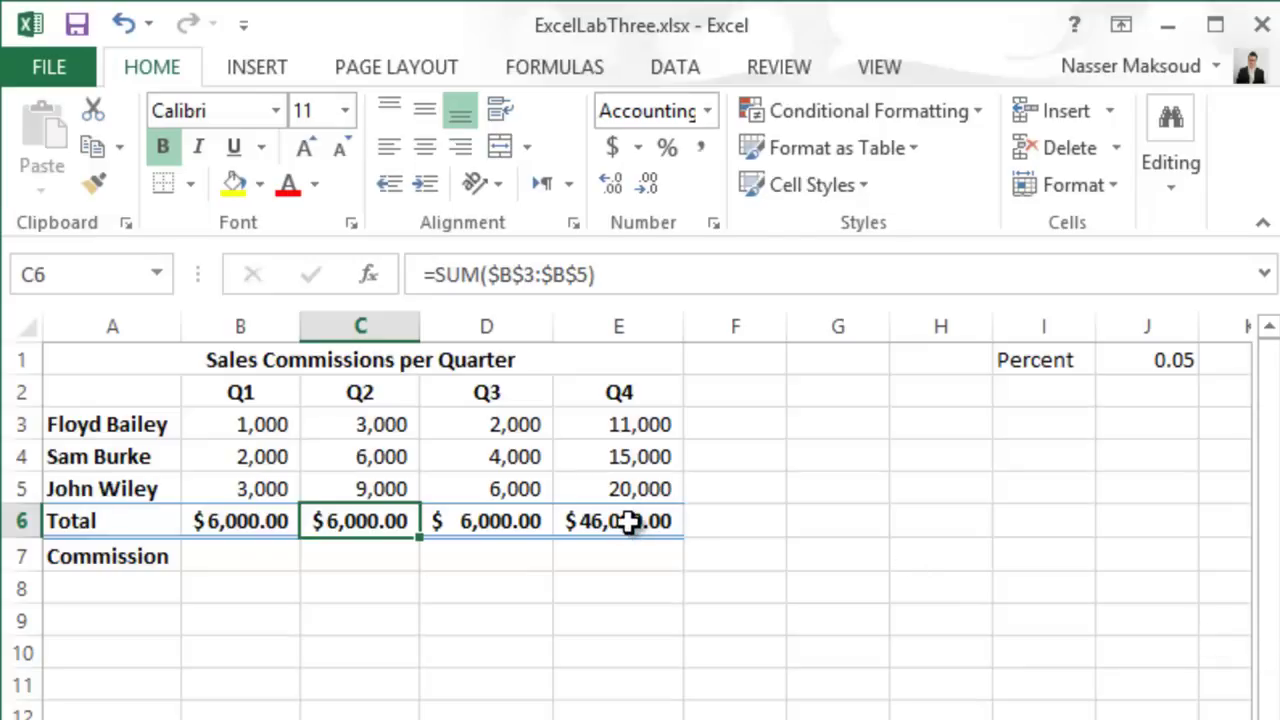
{"action": "left_click", "coordinate": [226, 525]}
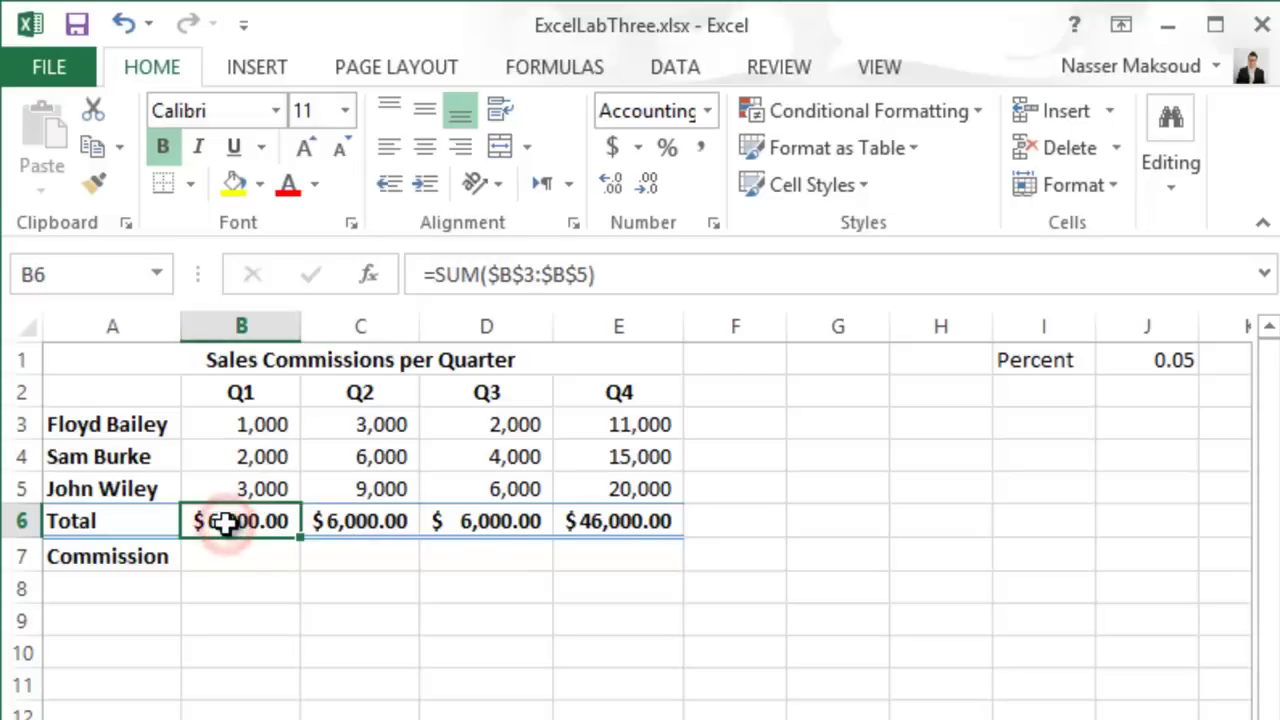
{"action": "left_click", "coordinate": [360, 522]}
{"action": "left_click", "coordinate": [484, 522]}
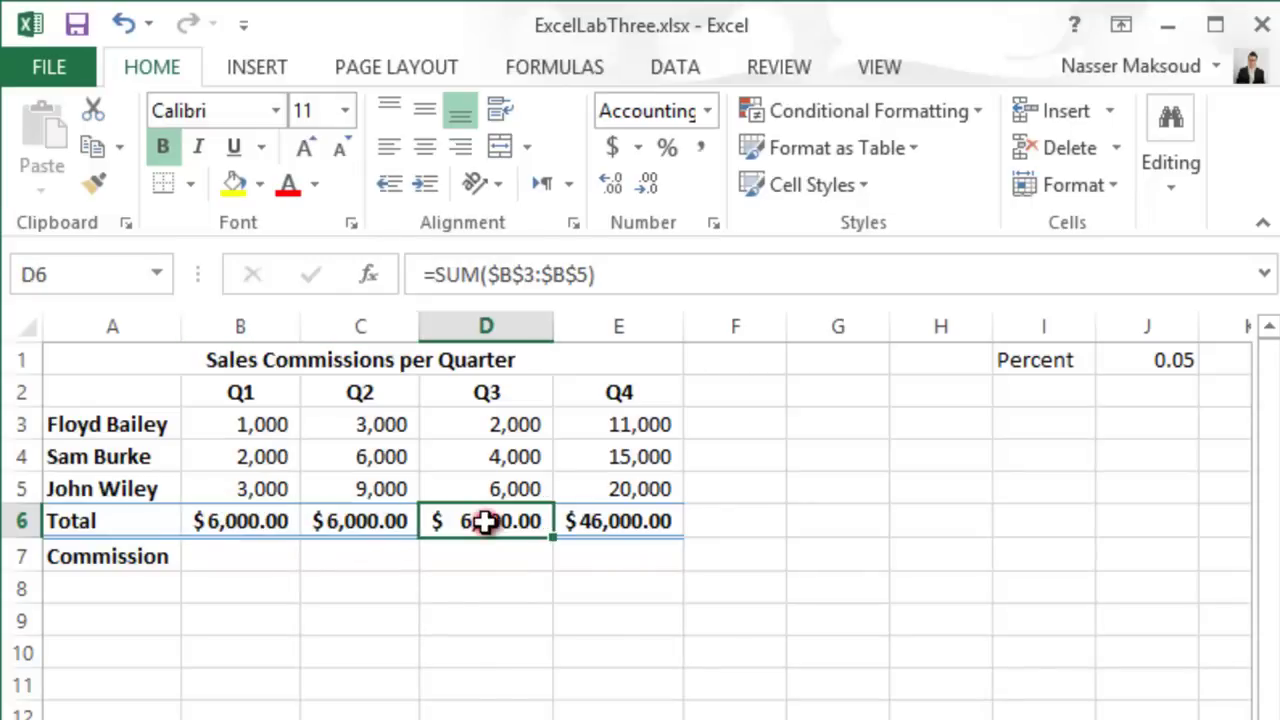
{"action": "left_click", "coordinate": [364, 521]}
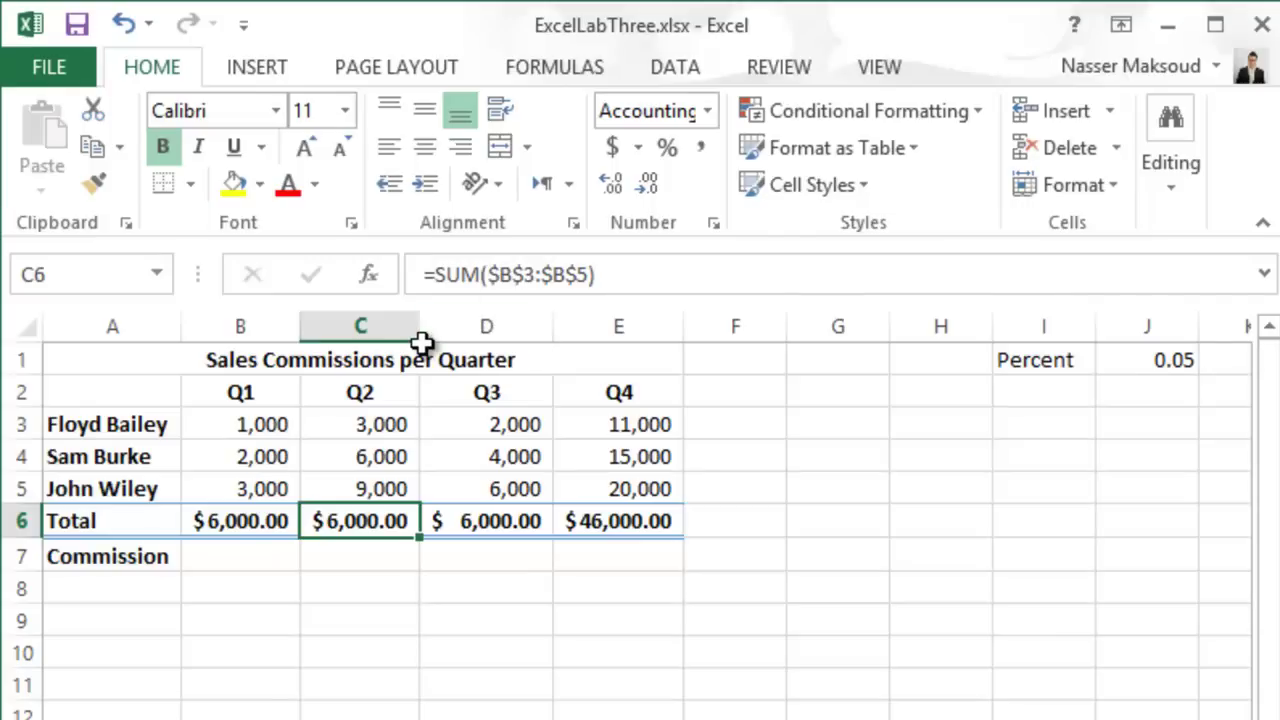
- Change the Q1 total formula in cell B6 back to relative references: =SUM(B3:B5)
{"action": "left_click", "coordinate": [243, 521]}
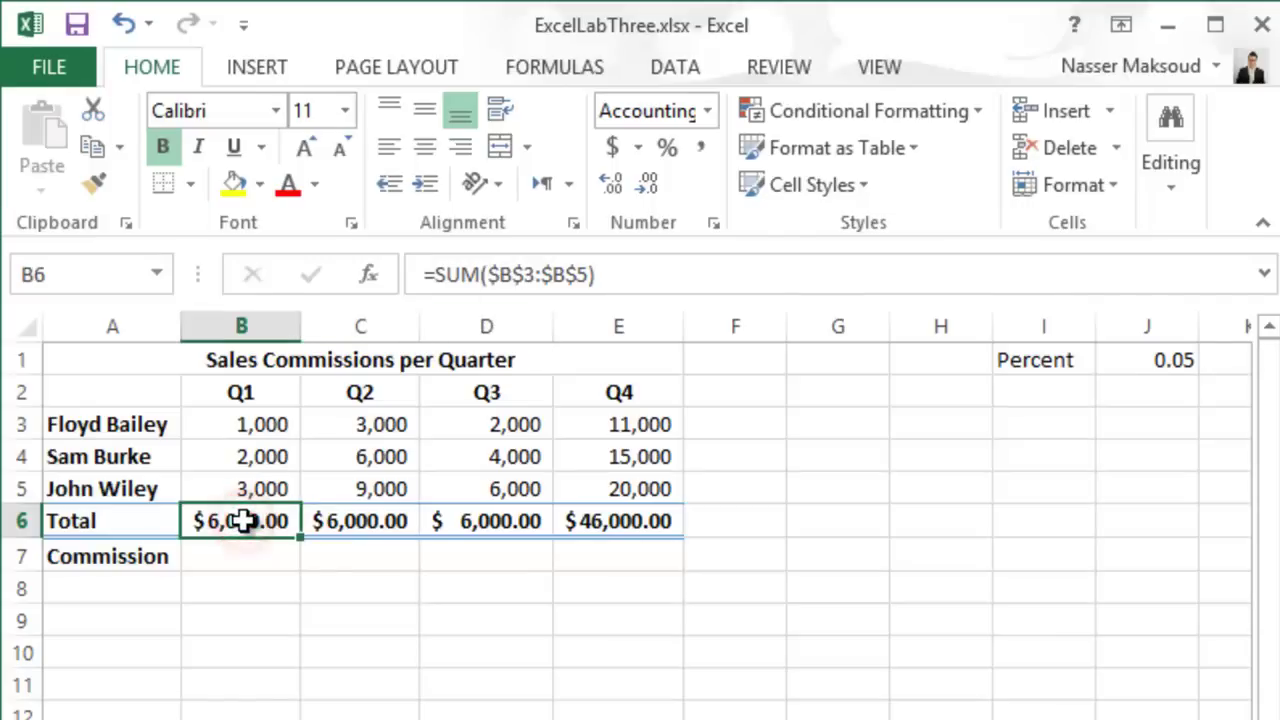
{"action": "left_click", "coordinate": [499, 277]}
{"action": "key", "text": "BackSpace"}
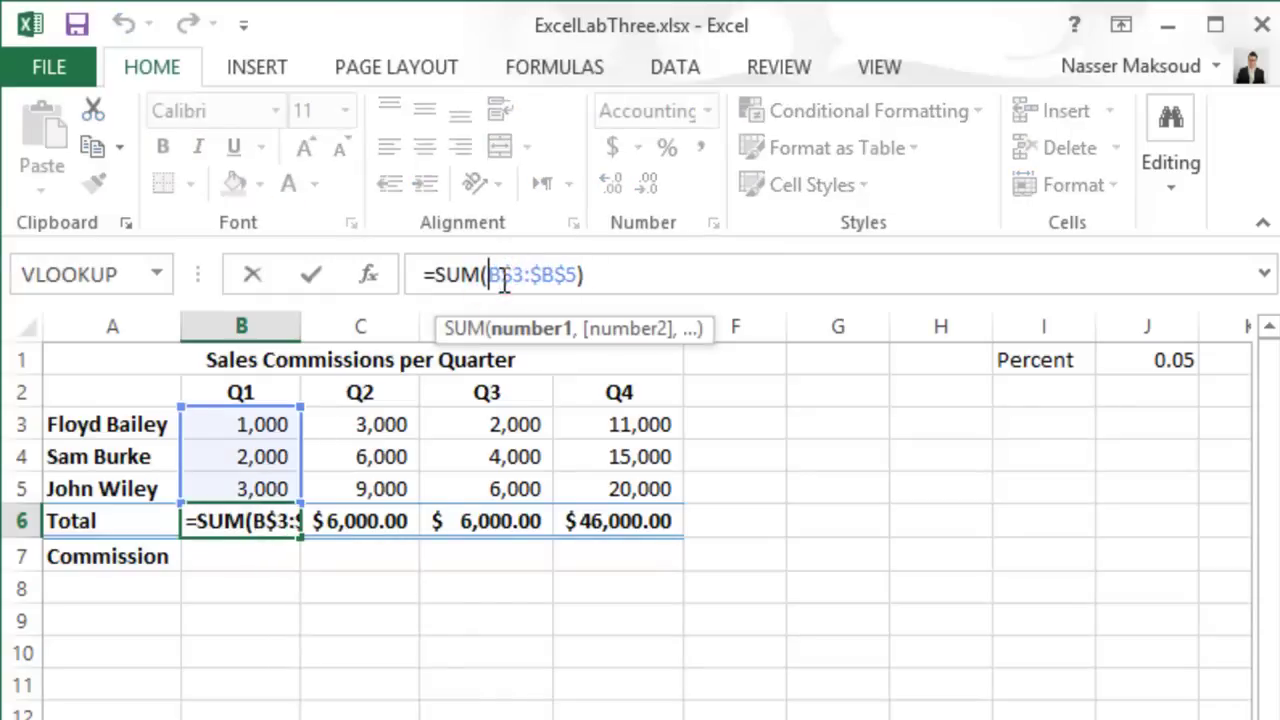
{"action": "left_click", "coordinate": [499, 276]}
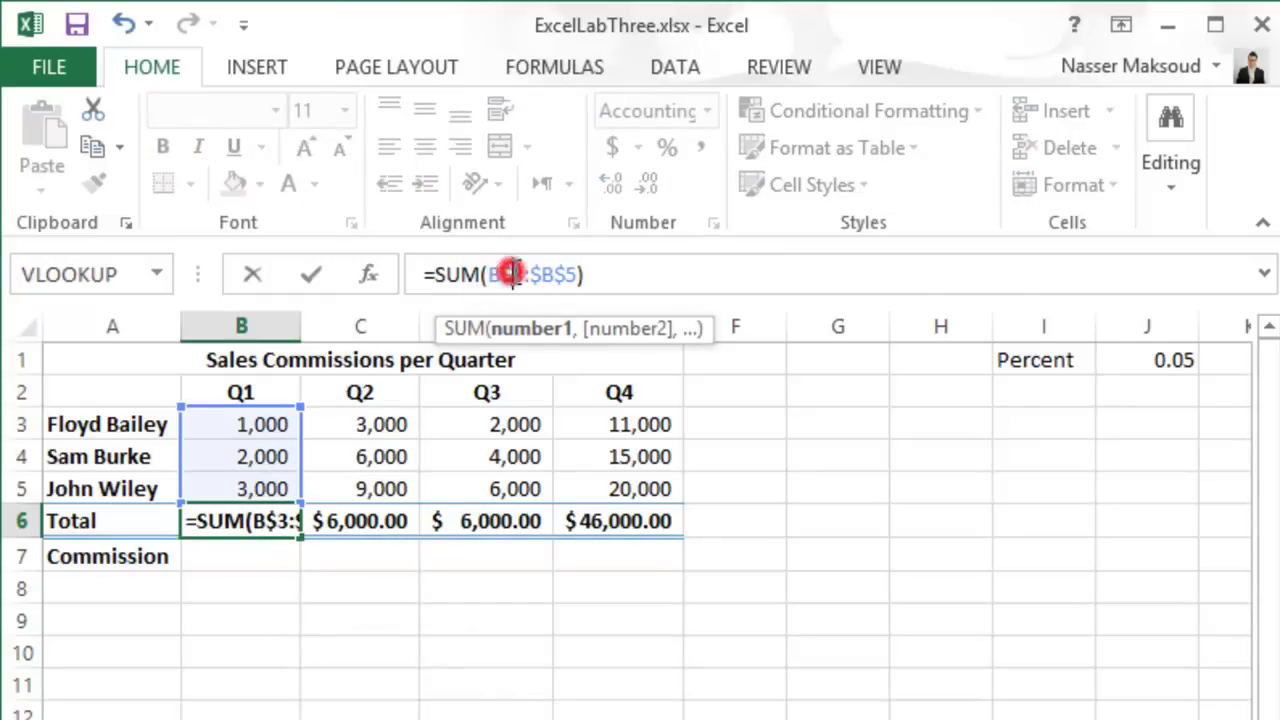
{"action": "key", "text": "Delete"}
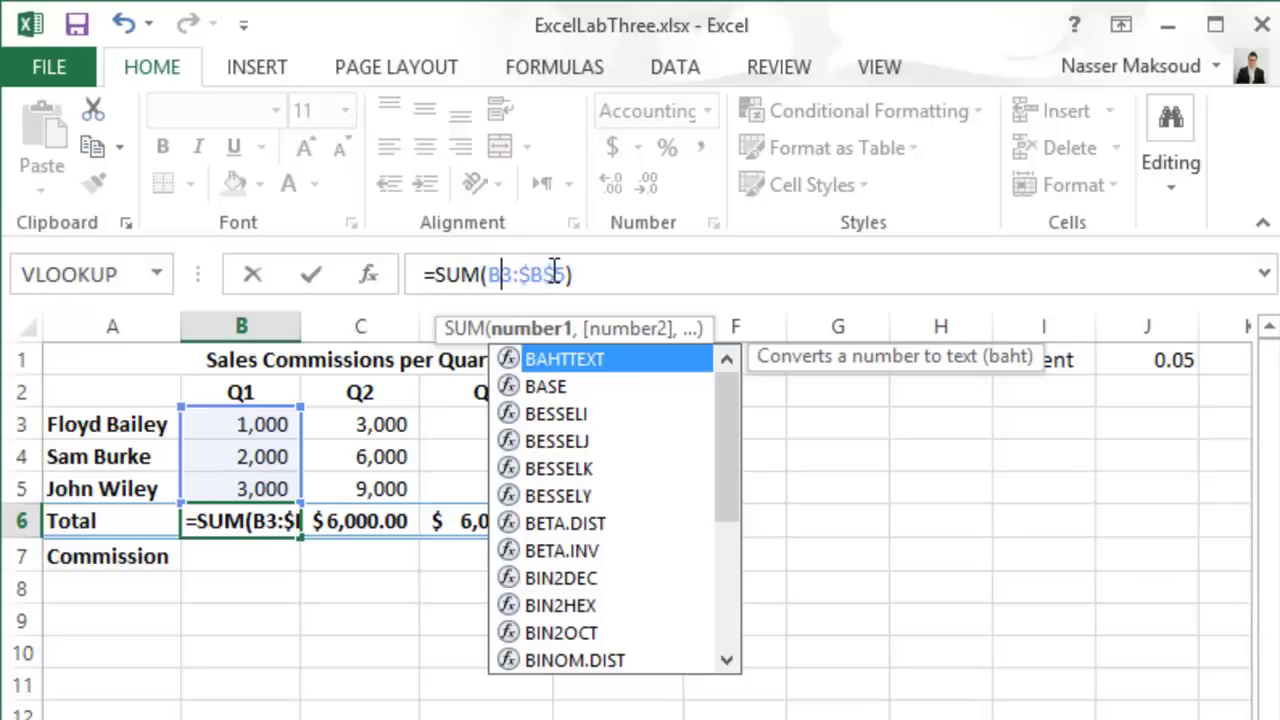
{"action": "left_click", "coordinate": [530, 274]}
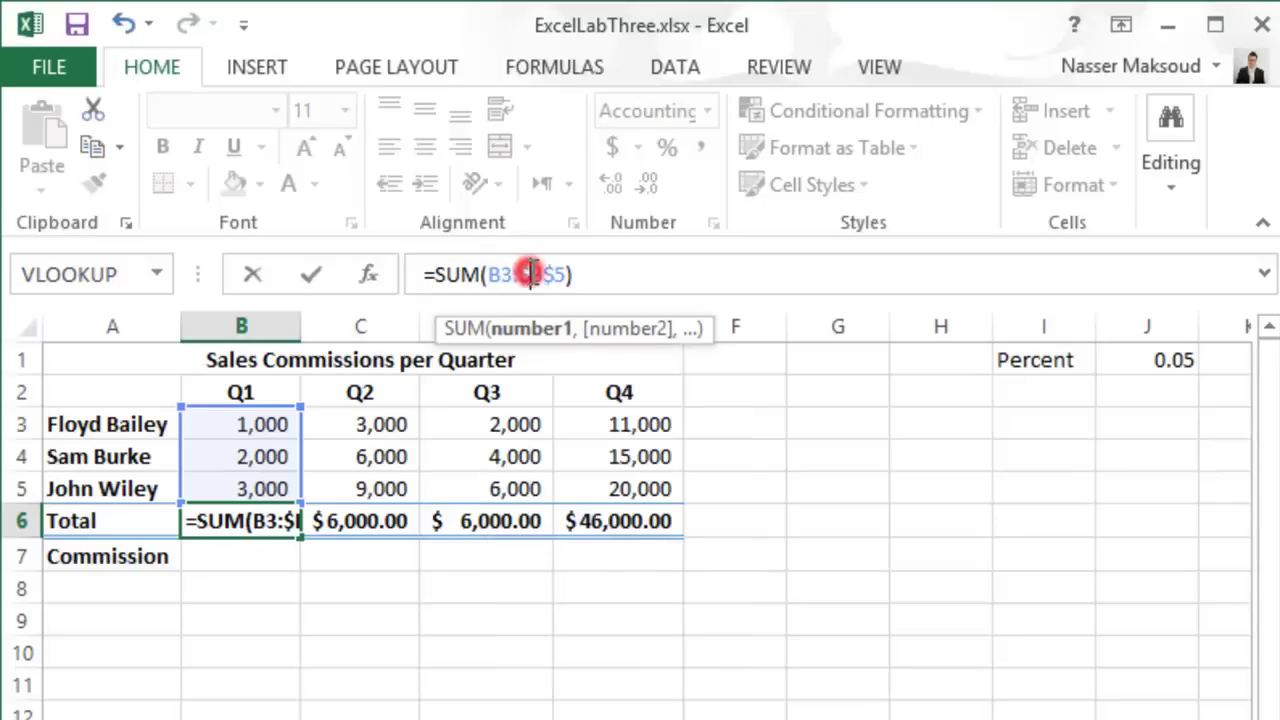
{"action": "key", "text": "BackSpace"}
{"action": "left_click", "coordinate": [543, 274]}
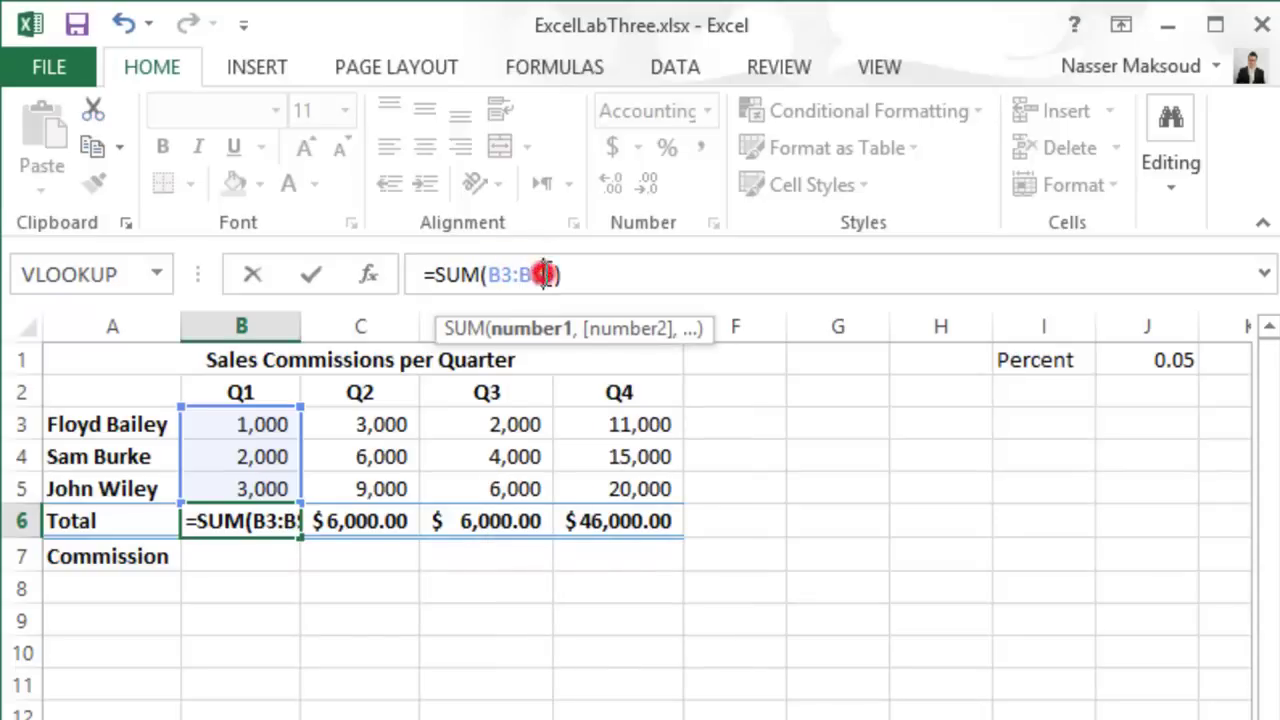
{"action": "key", "text": "BackSpace"}
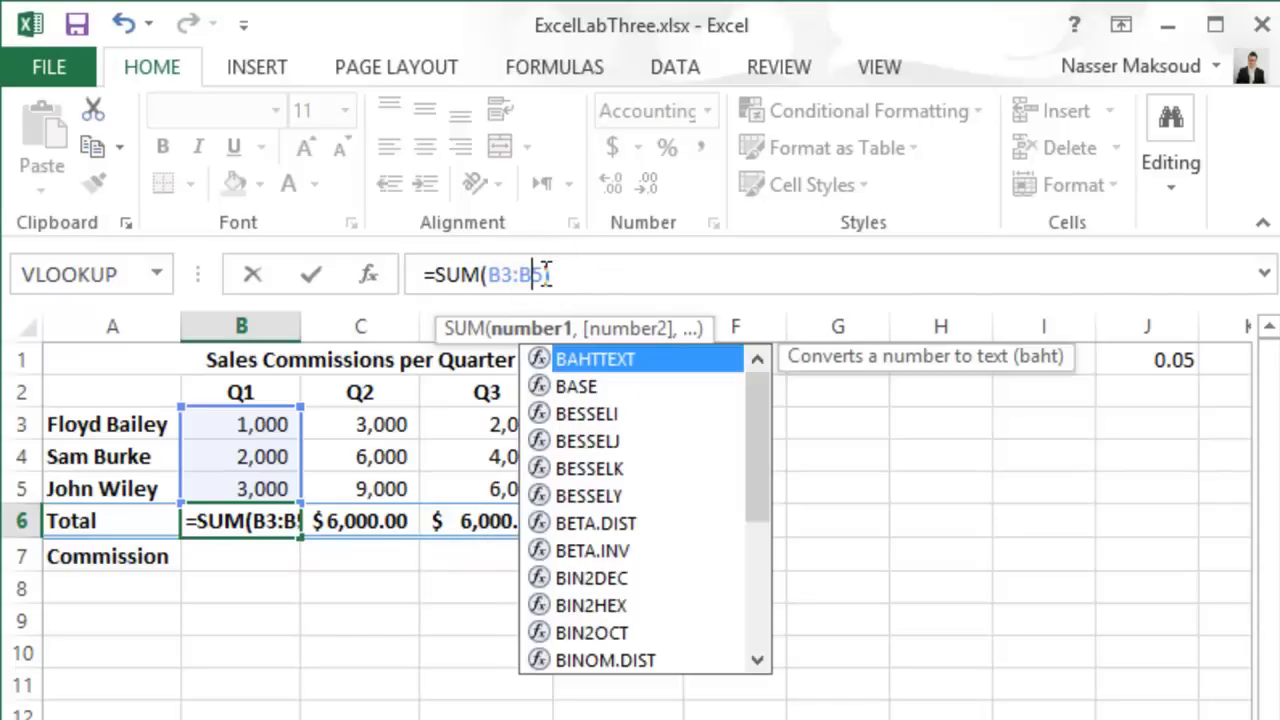
{"action": "key", "text": "Return"}
- Fill the Q1 total formula from cell B6 into C6 and autofit the width of column C
{"action": "left_click", "coordinate": [238, 521]}
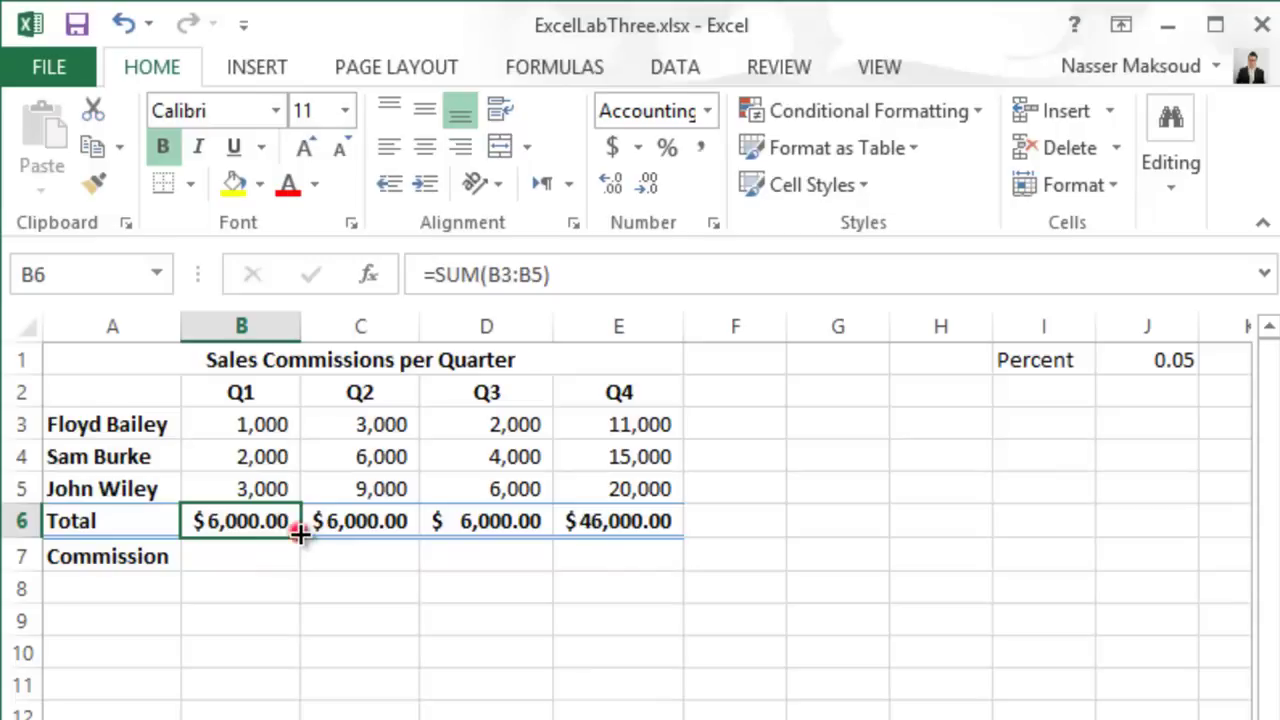
{"action": "left_click_drag", "start_coordinate": [299, 533], "coordinate": [395, 535]}
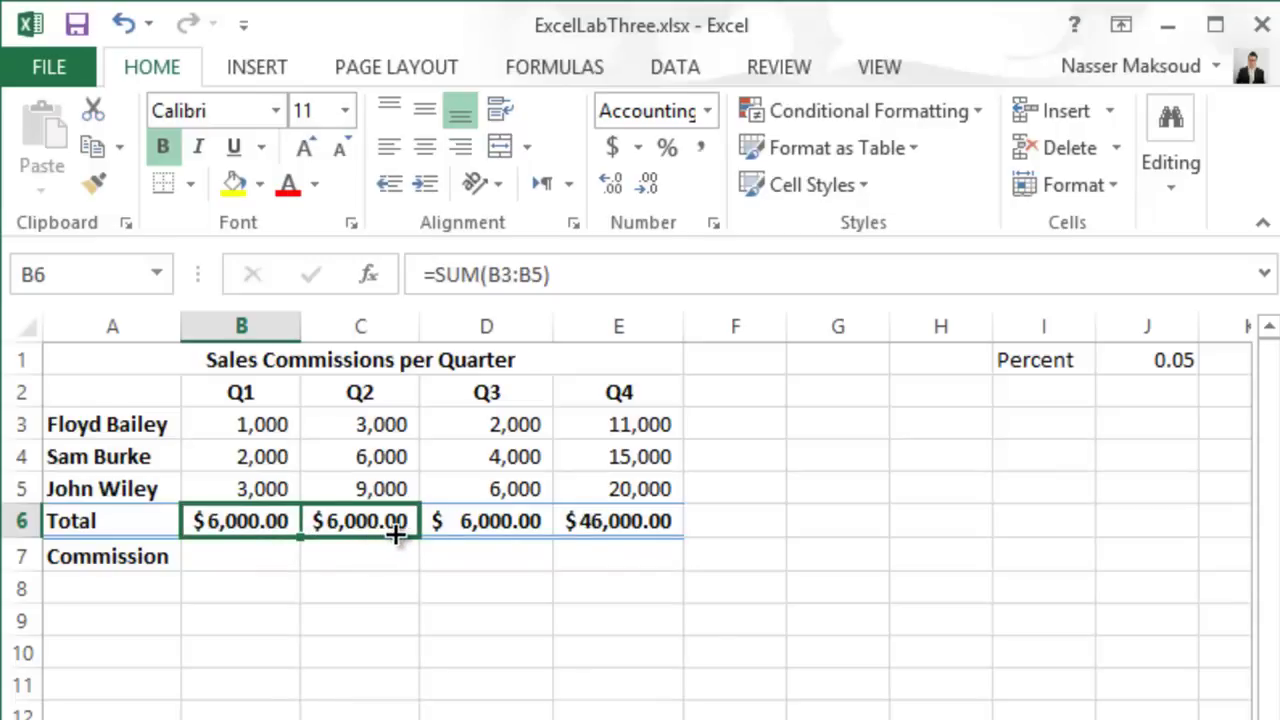
{"action": "left_click_drag", "start_coordinate": [396, 535], "coordinate": [394, 533]}
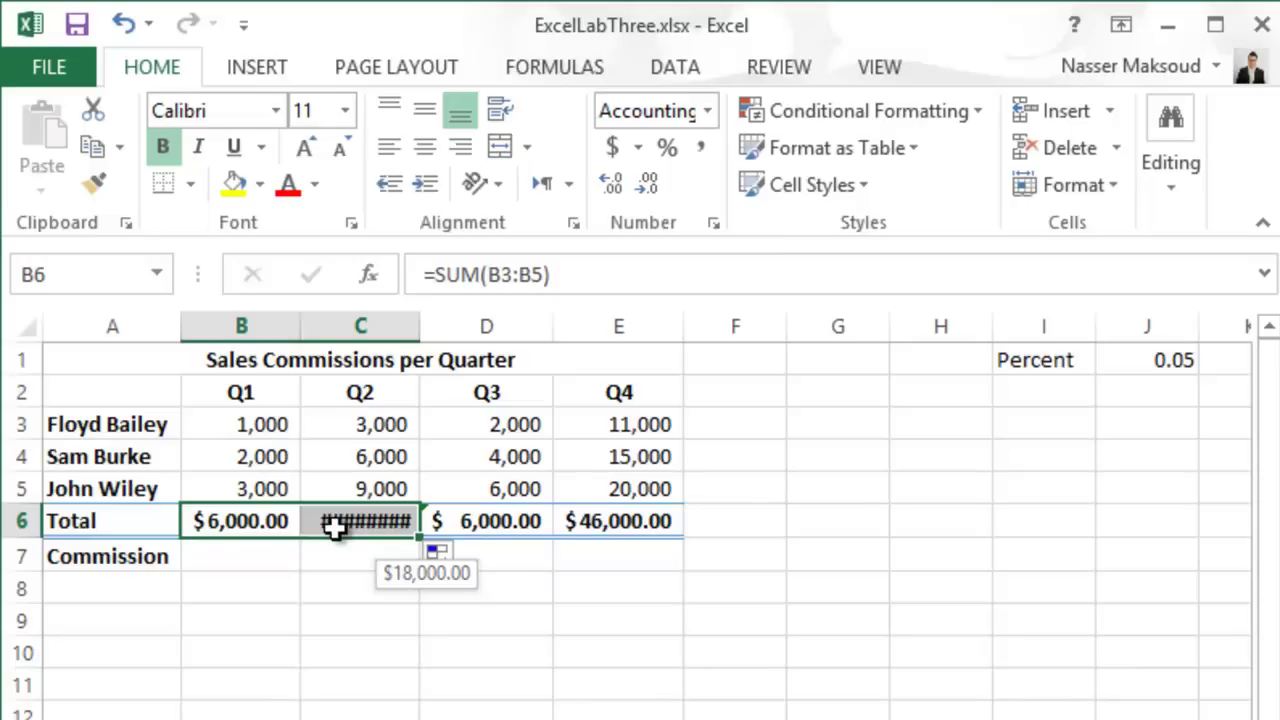
{"action": "left_click_drag", "start_coordinate": [417, 325], "coordinate": [417, 325]}
{"action": "double_click", "coordinate": [417, 325]}
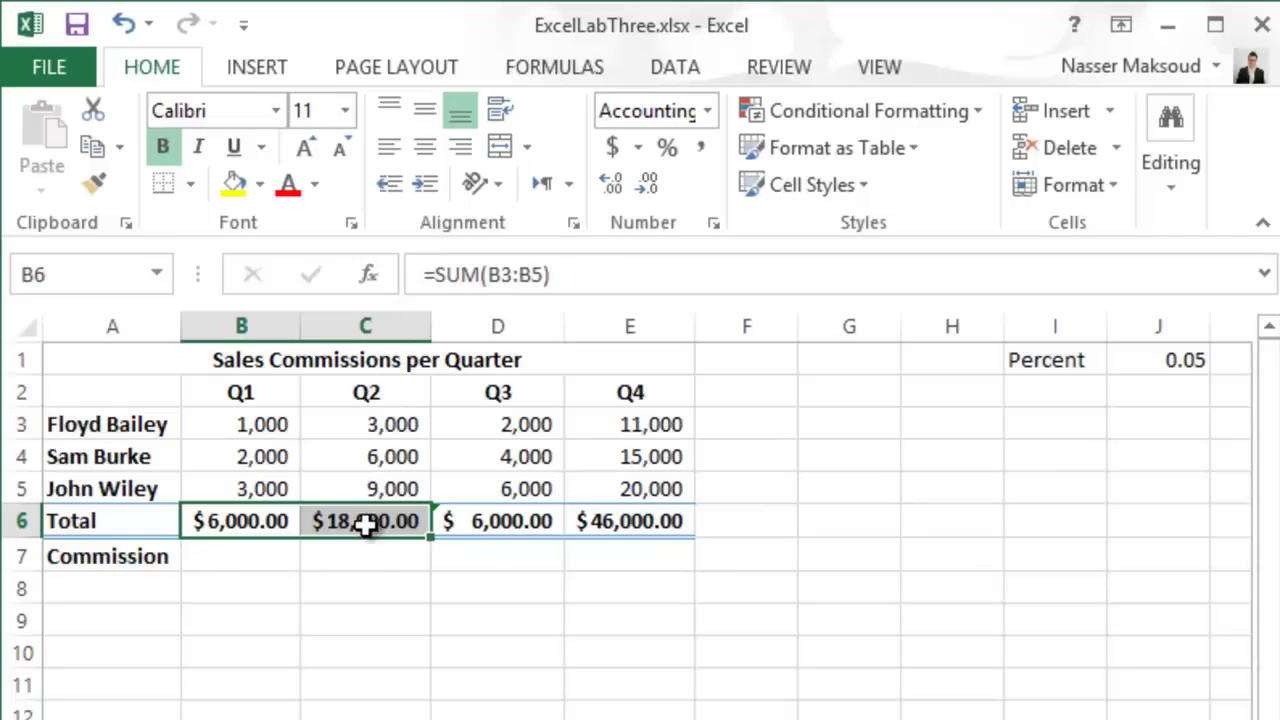
- Edit the Q3 total formula in cell D6 to reference its own column absolutely: =SUM($D$3:$D$5)
{"action": "left_click", "coordinate": [497, 528]}
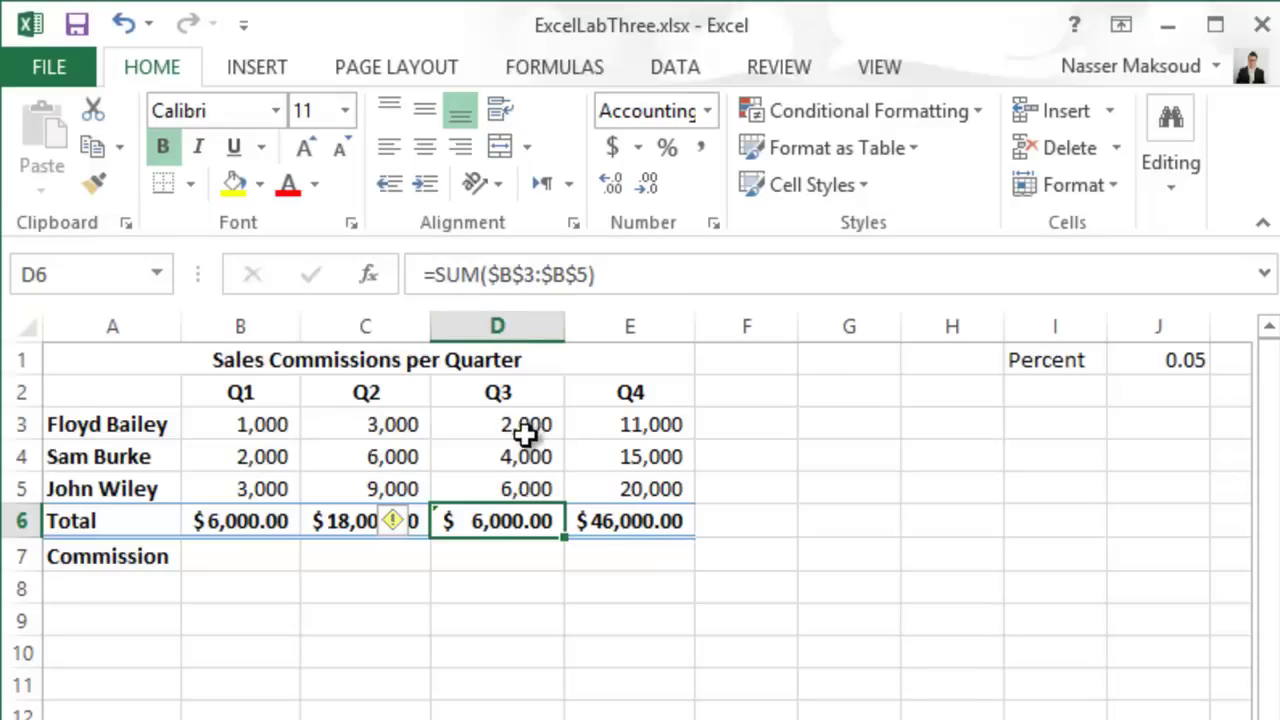
{"action": "left_click", "coordinate": [504, 274]}
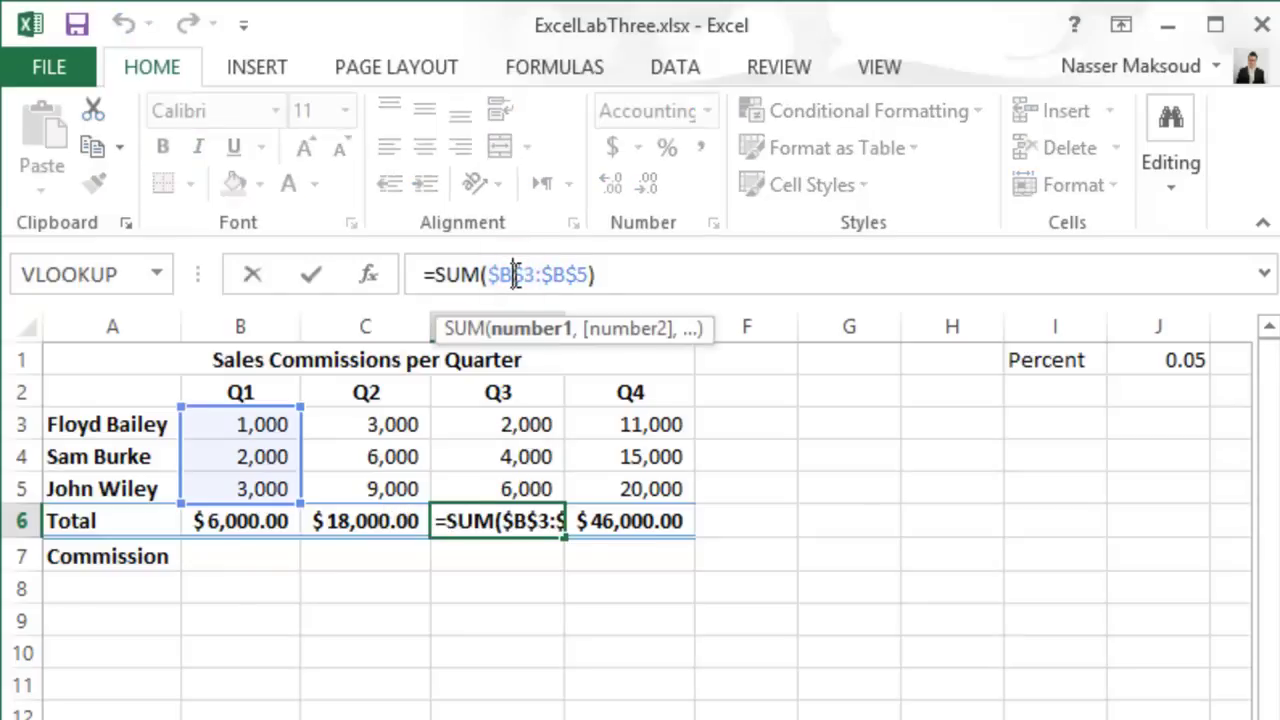
{"action": "key", "text": "BackSpace"}
{"action": "type", "text": "D"}
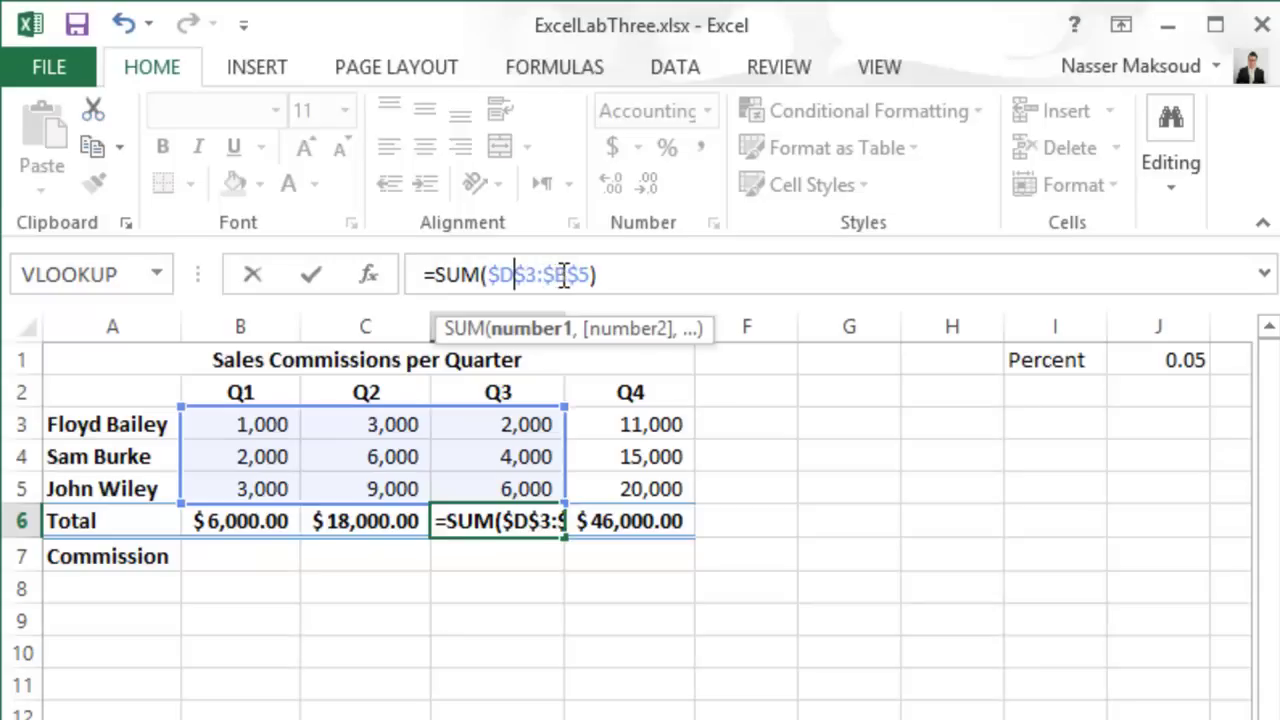
{"action": "left_click", "coordinate": [562, 274]}
{"action": "key", "text": "BackSpace"}
{"action": "type", "text": "D"}
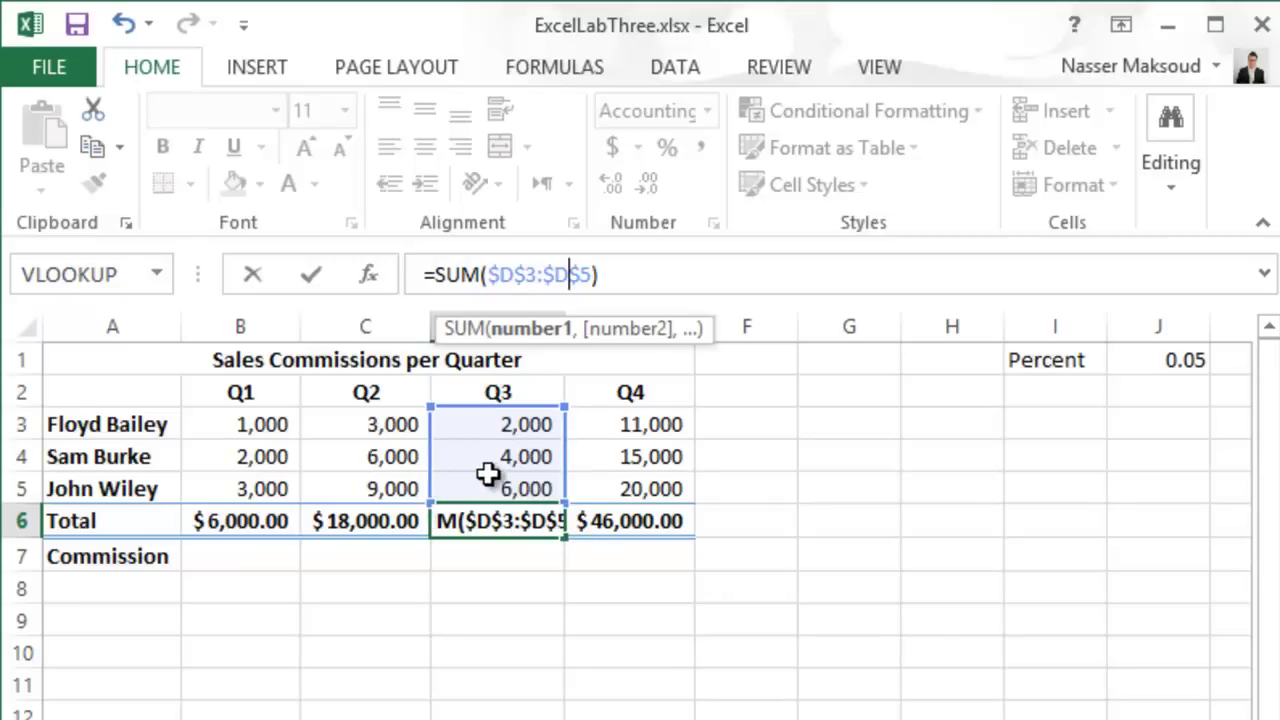
{"action": "key", "text": "Return"}
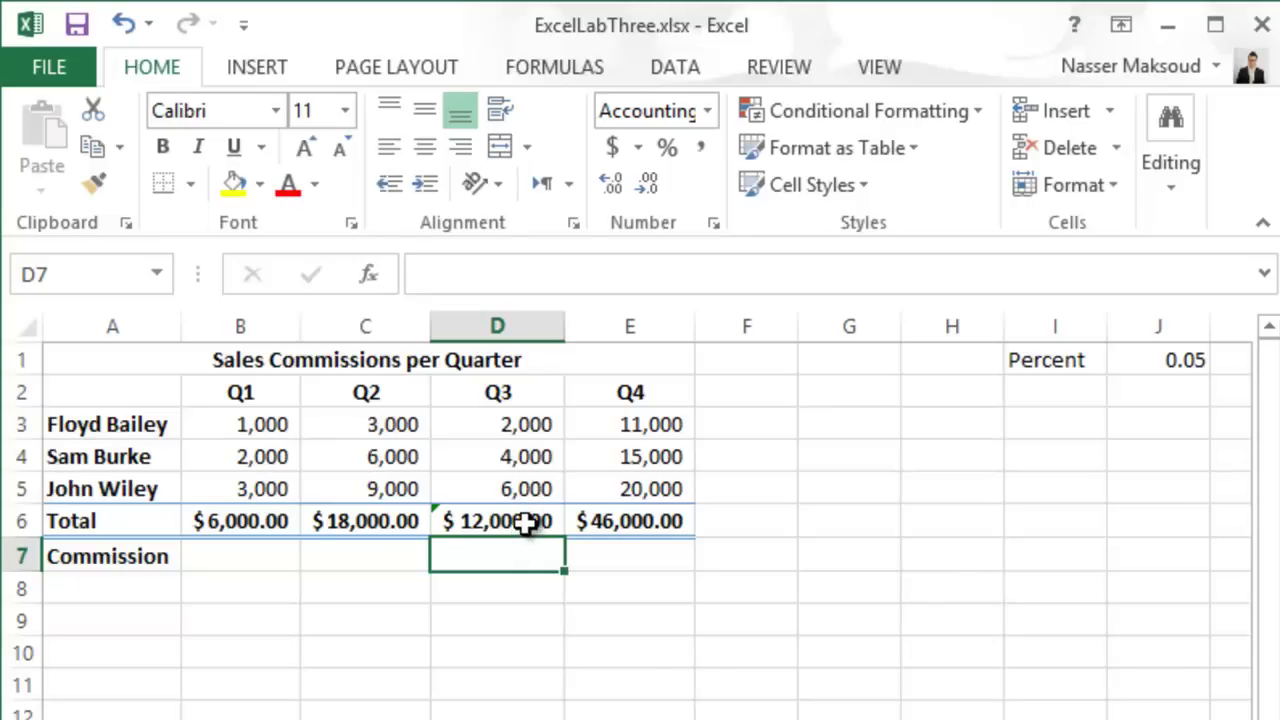
- Try the error-checking option Copy Formula from Left on the Q3 total in cell D6, and undo it
{"action": "left_click", "coordinate": [609, 526]}
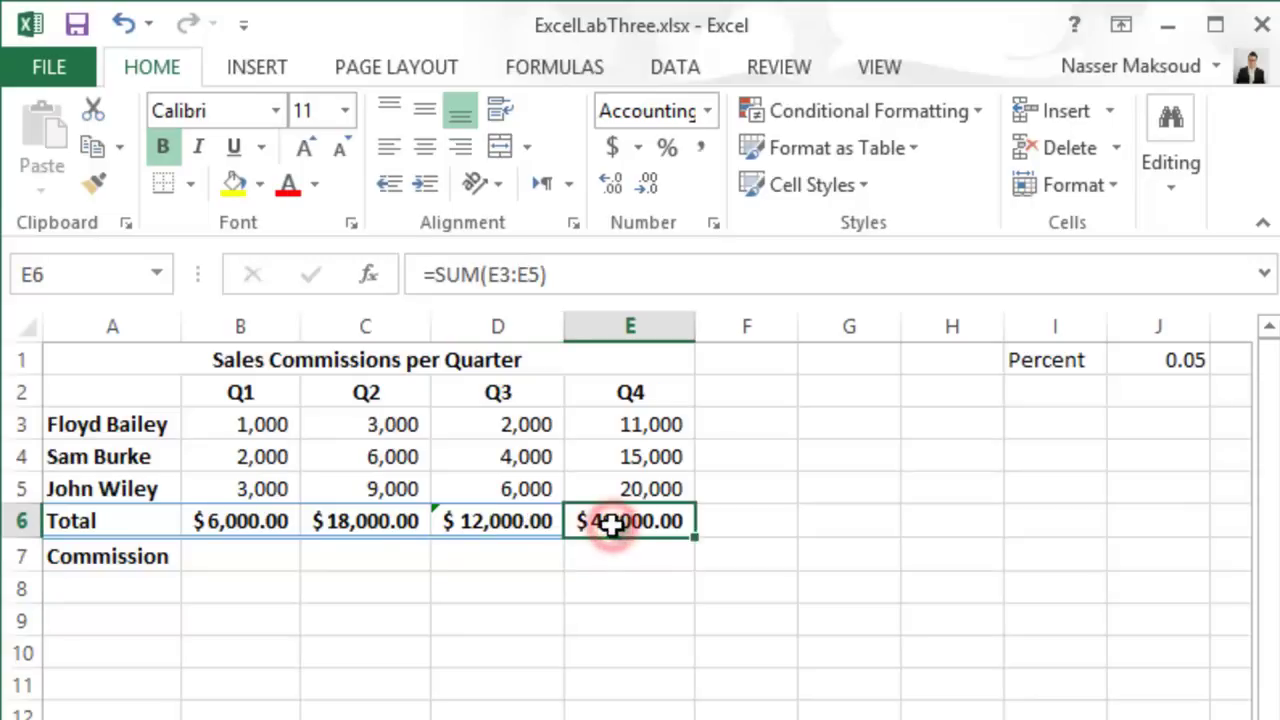
{"action": "left_click", "coordinate": [520, 524]}
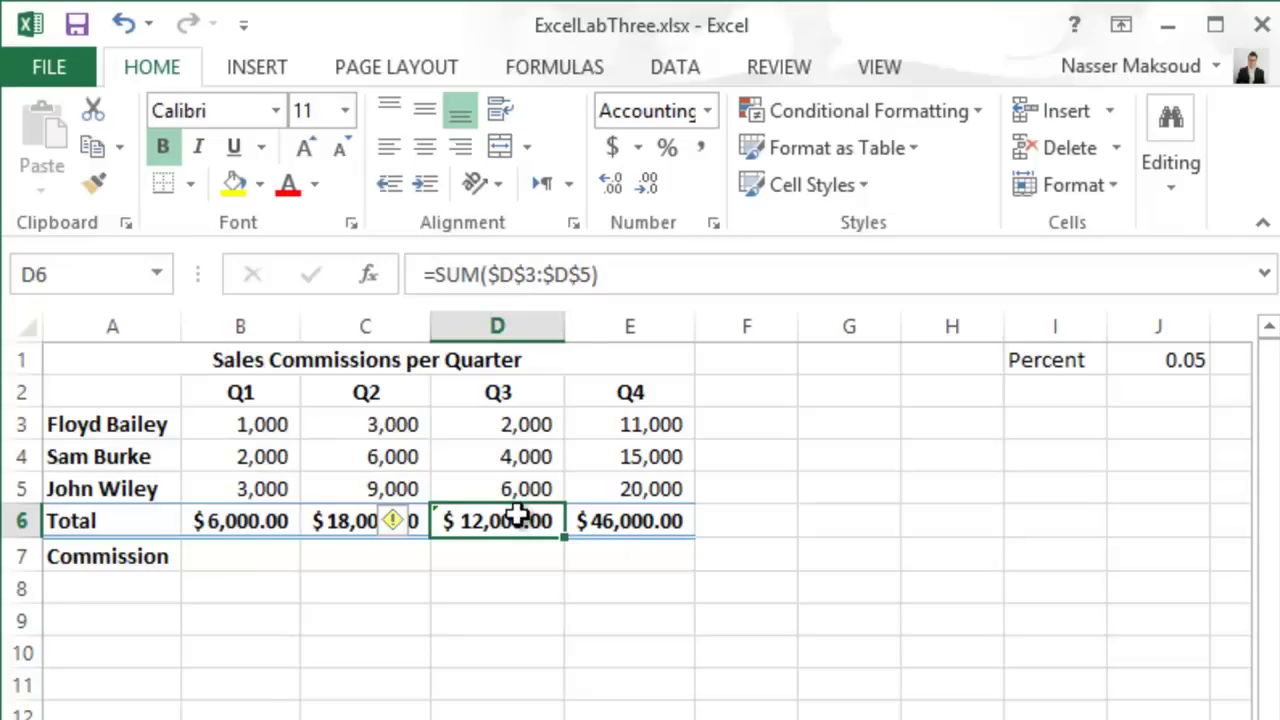
{"action": "left_click", "coordinate": [397, 527]}
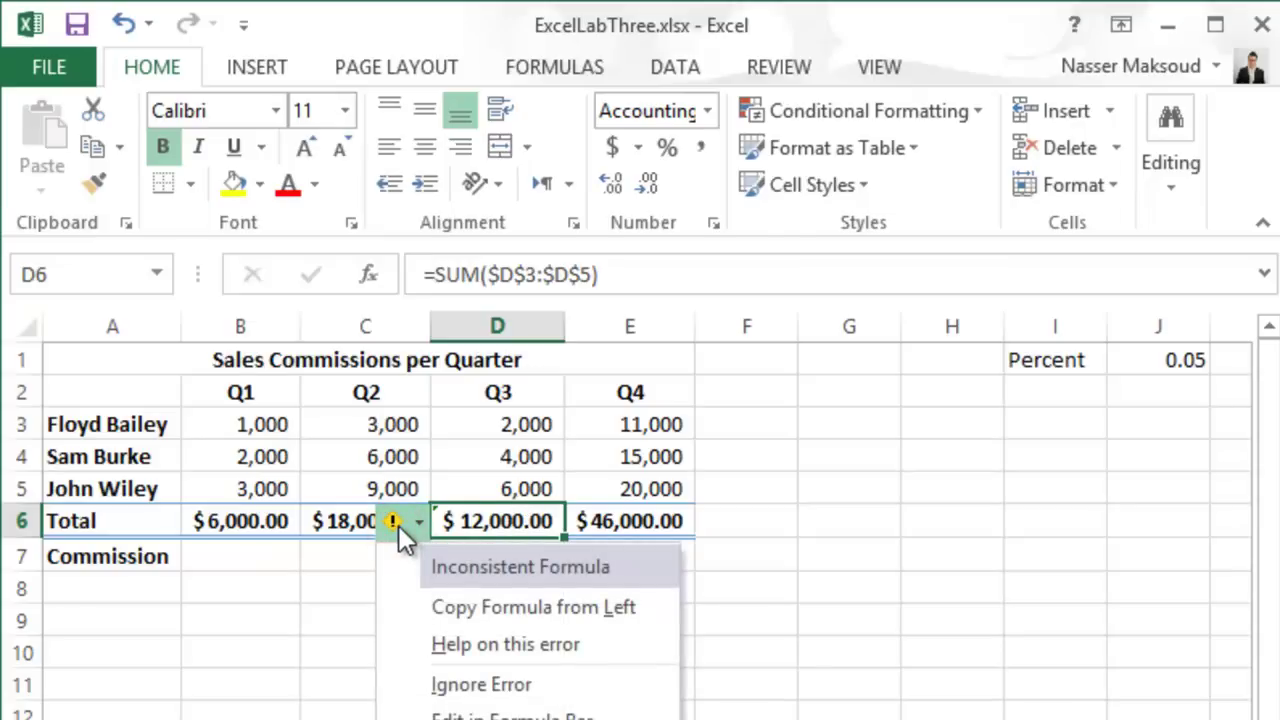
{"action": "left_click", "coordinate": [527, 612]}
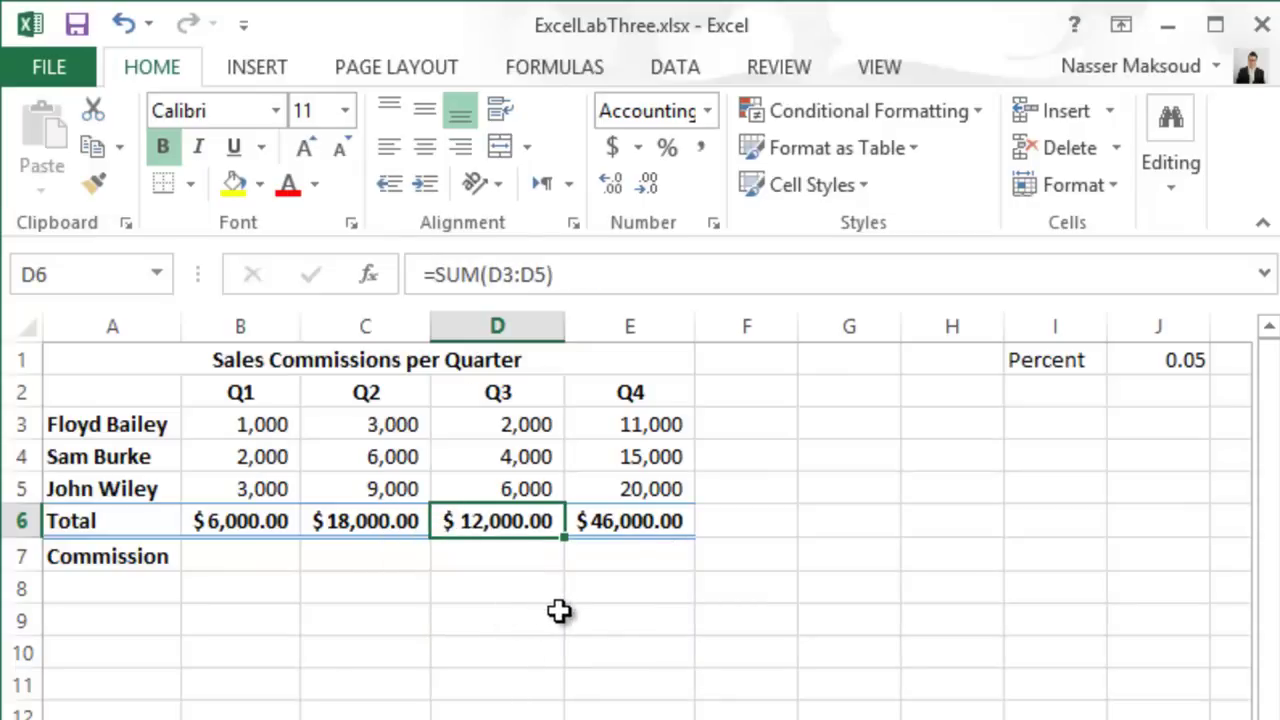
{"action": "key", "text": "ctrl+z"}
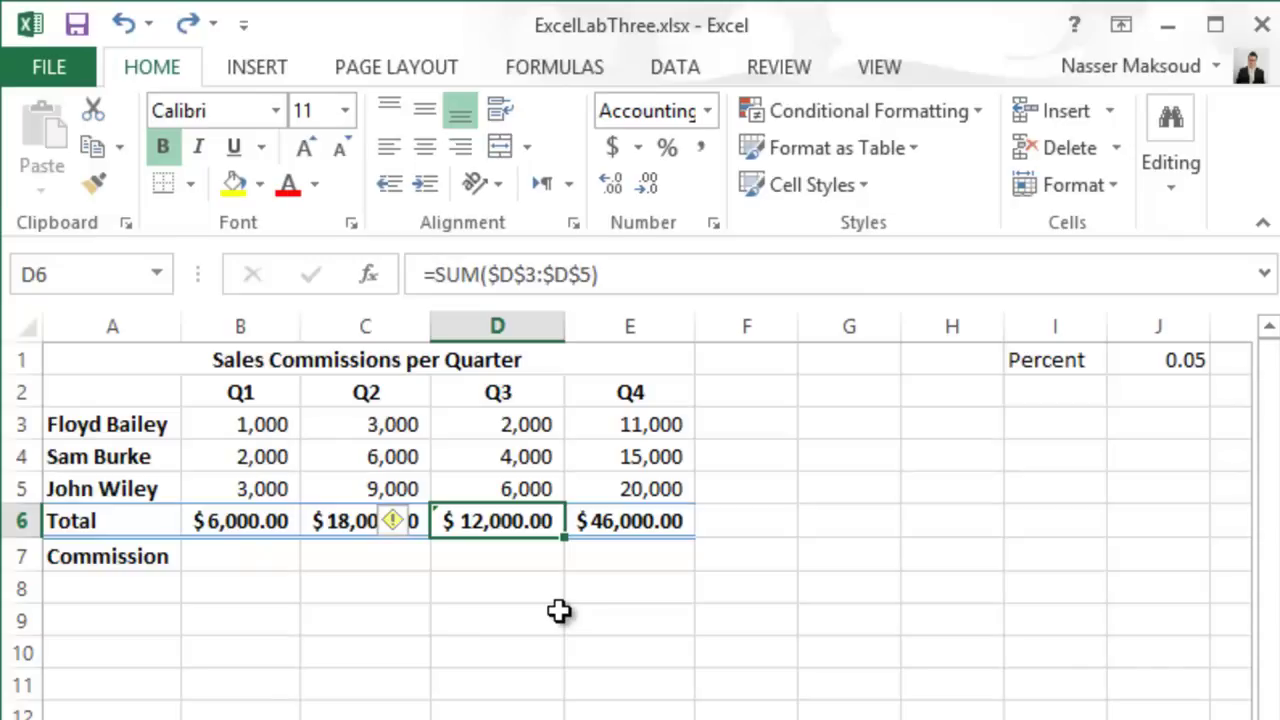
- Remove the absolute references from the Q3 total formula in cell D6 so it reads =SUM(D3:D5)
{"action": "left_click", "coordinate": [503, 274]}
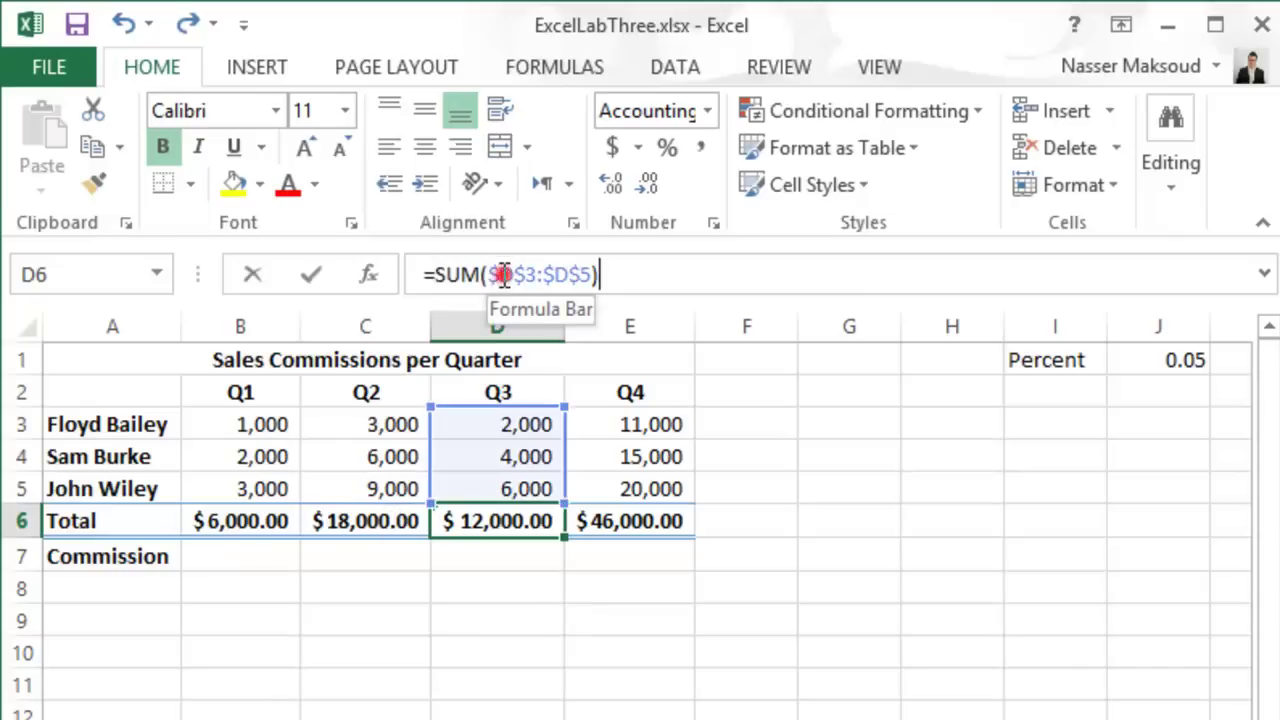
{"action": "key", "text": "BackSpace"}
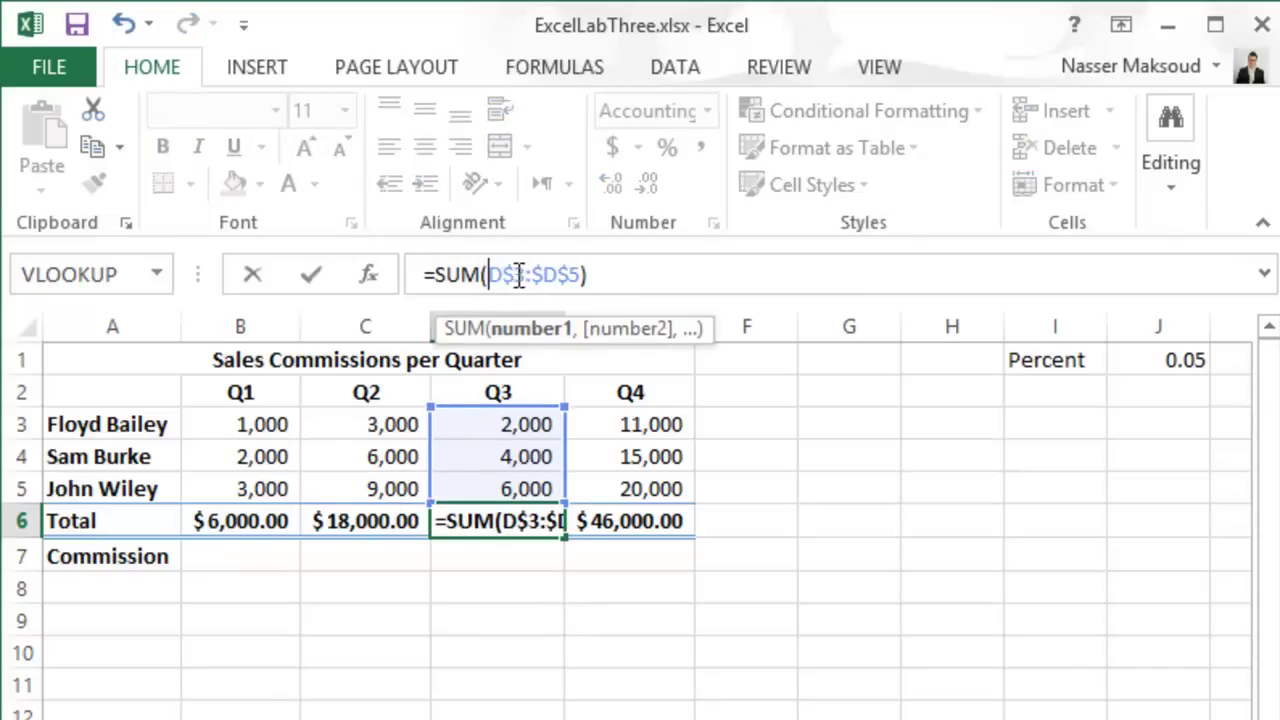
{"action": "left_click", "coordinate": [506, 274]}
{"action": "key", "text": "BackSpace"}
{"action": "left_click", "coordinate": [533, 274]}
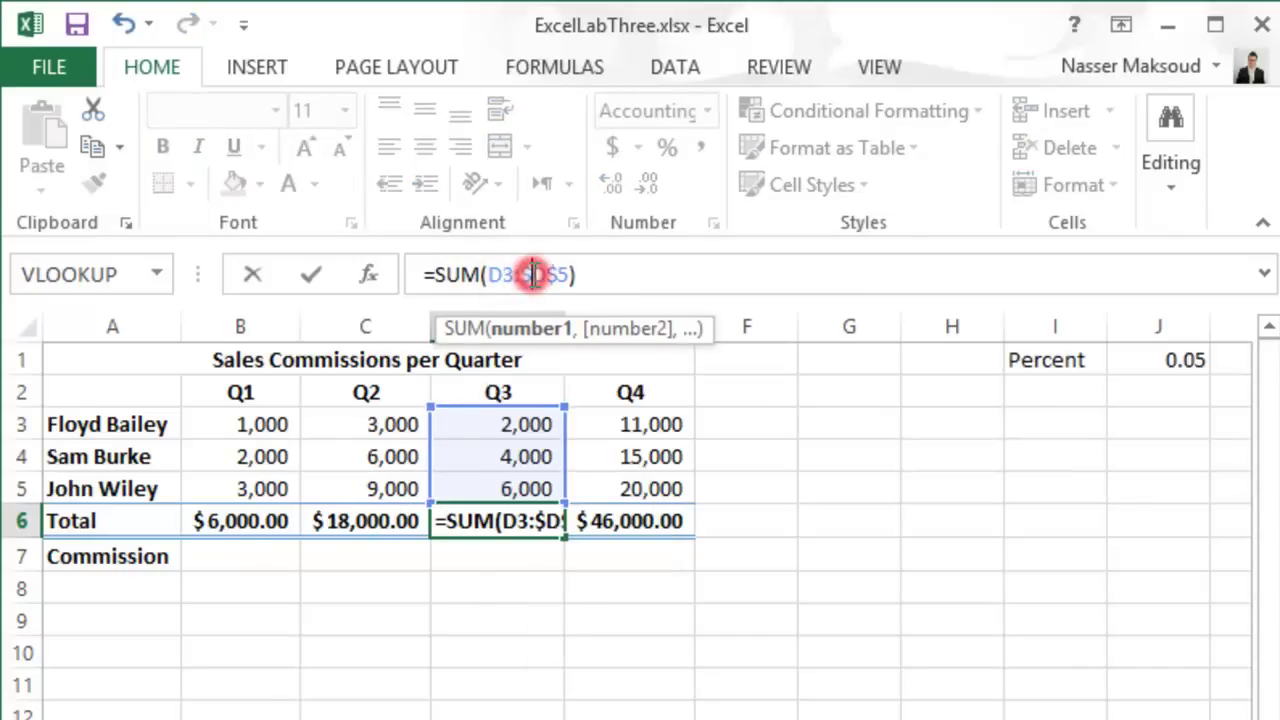
{"action": "key", "text": "BackSpace"}
{"action": "left_click", "coordinate": [546, 274]}
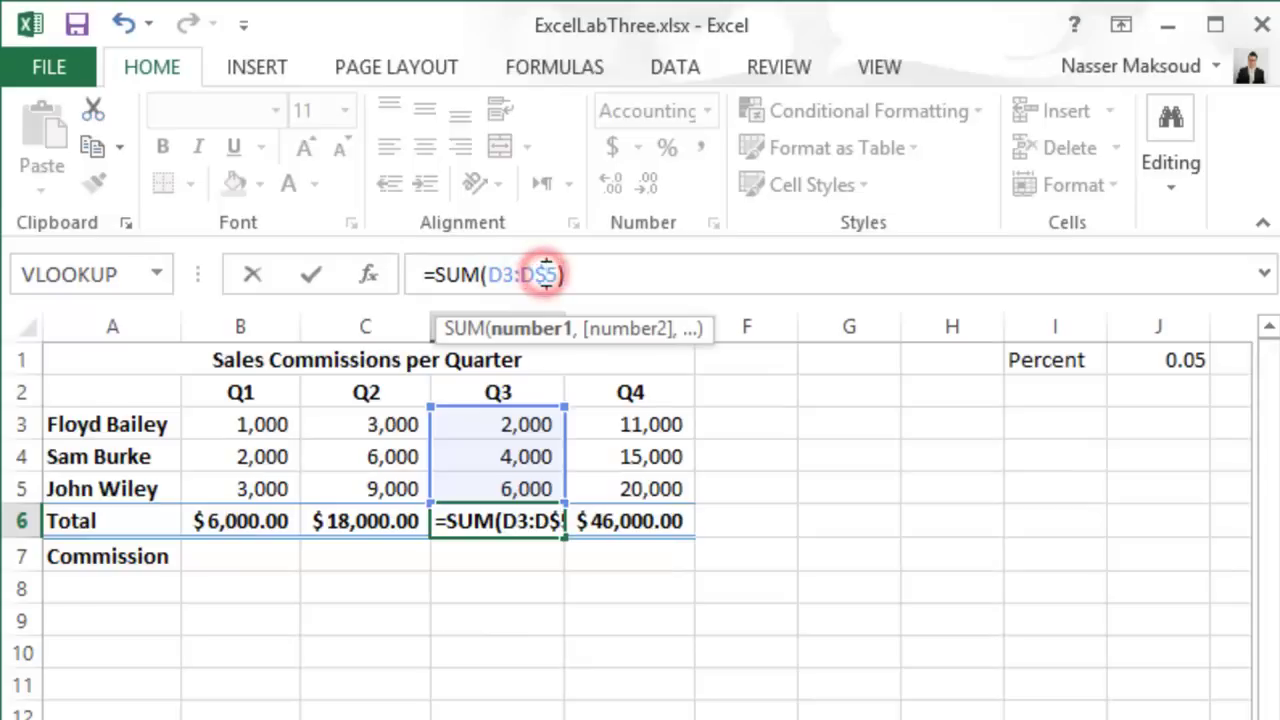
{"action": "key", "text": "BackSpace"}
{"action": "key", "text": "Return"}
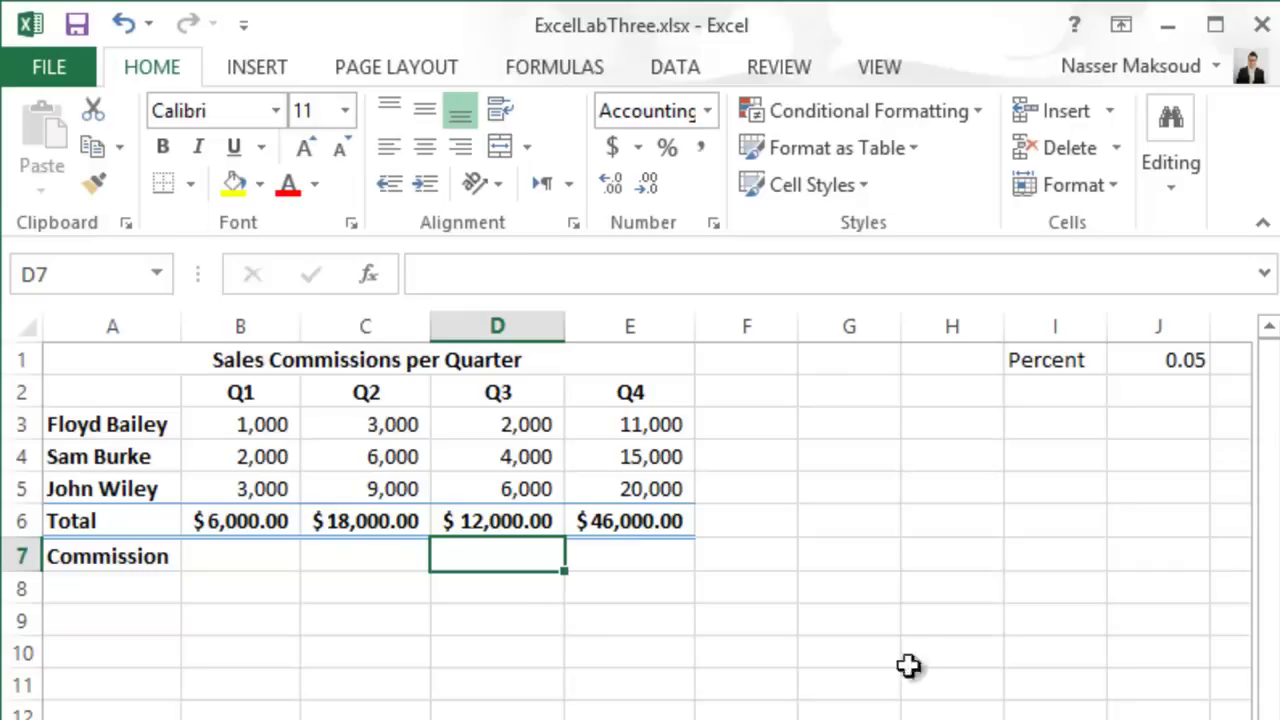
- Calculate the Q1 commission in cell B7 with the formula =B6*J1
{"action": "left_click", "coordinate": [270, 560]}
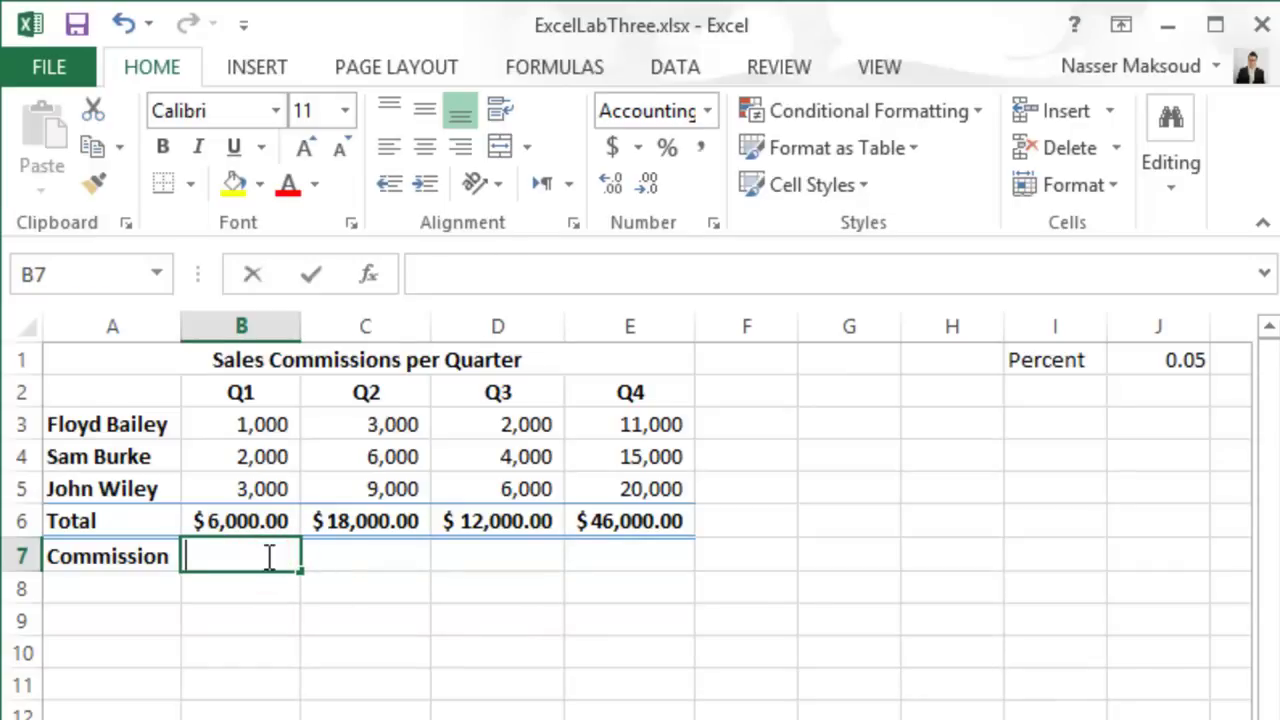
{"action": "type", "text": "=B"}
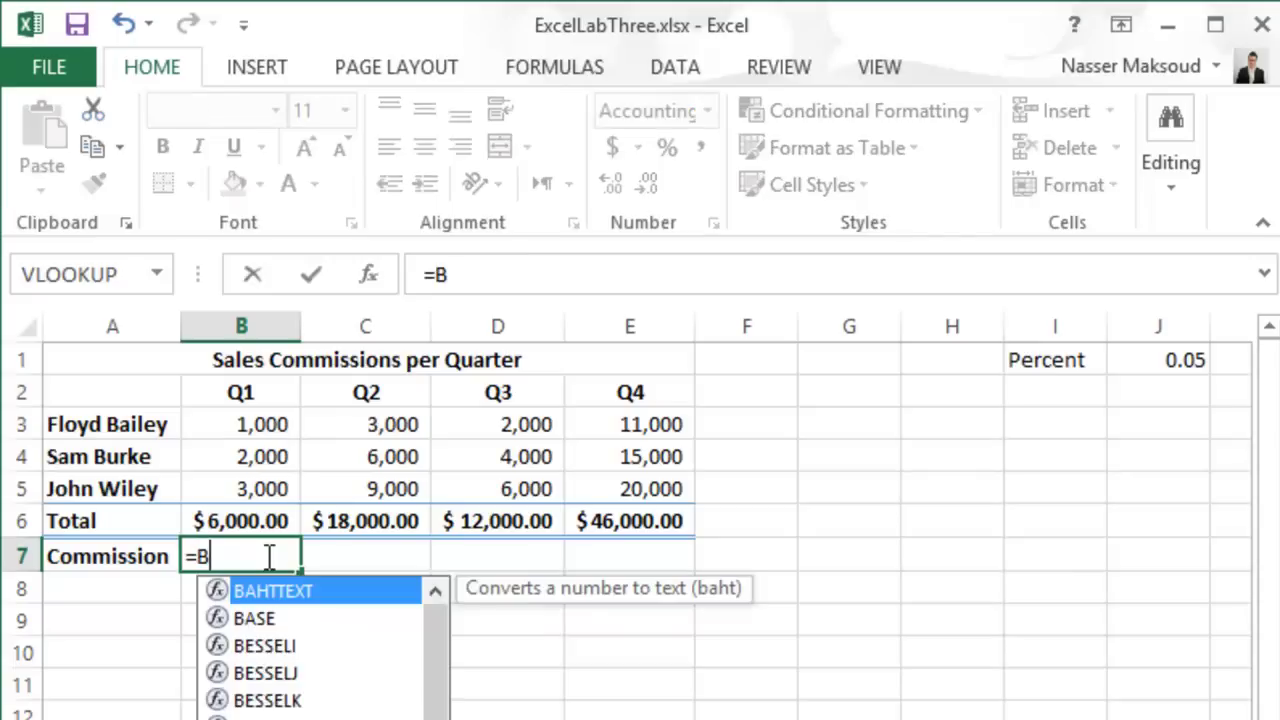
{"action": "type", "text": "6*"}
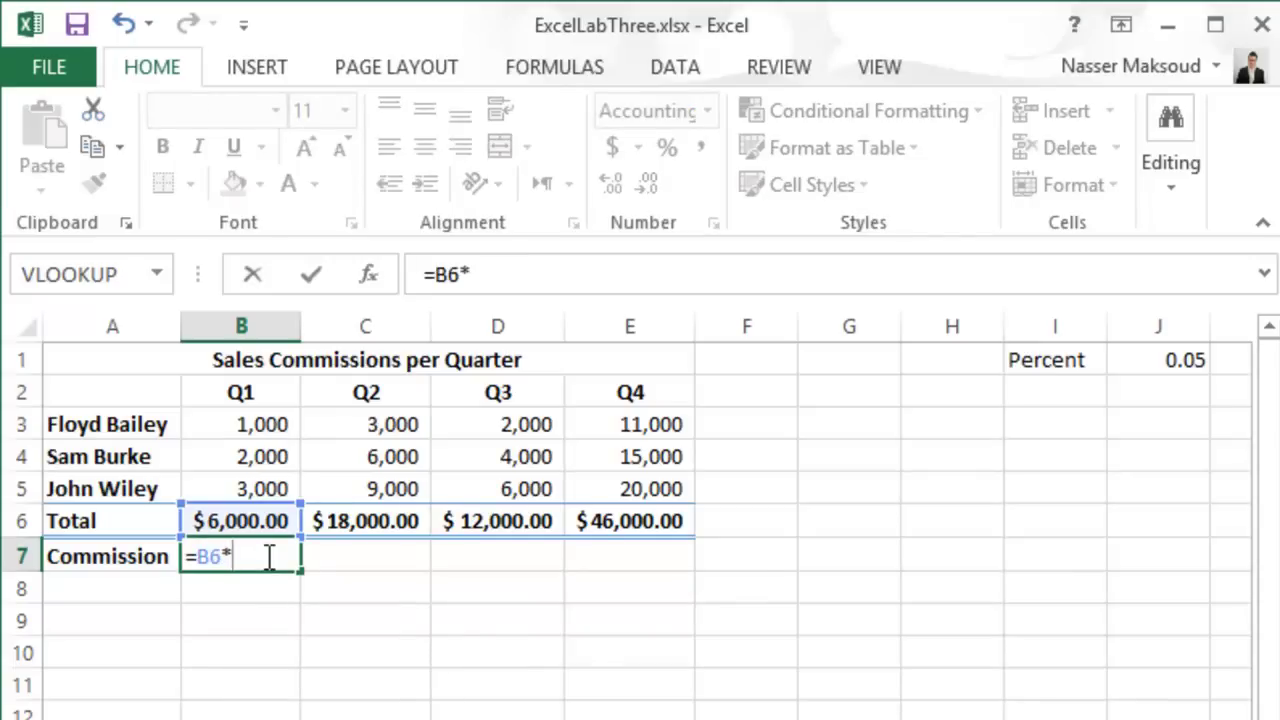
{"action": "type", "text": "J1"}
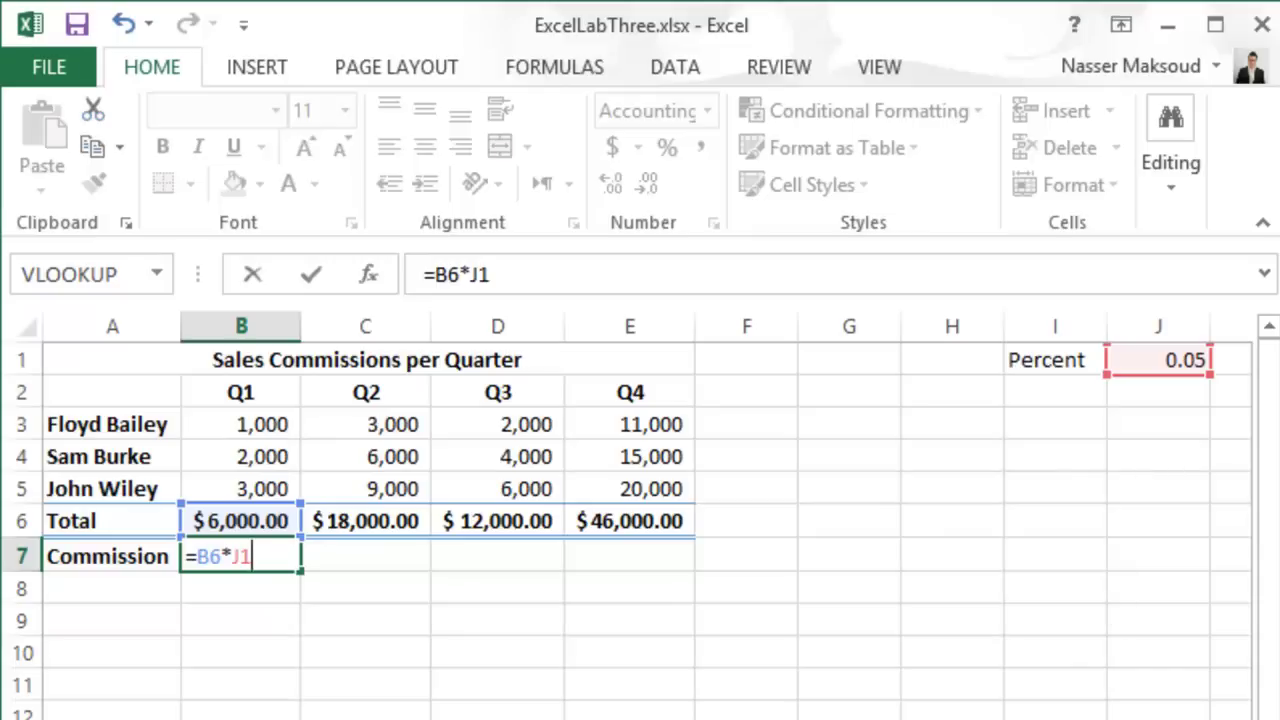
{"action": "key", "text": "Return"}
{"action": "key", "text": "Return"}
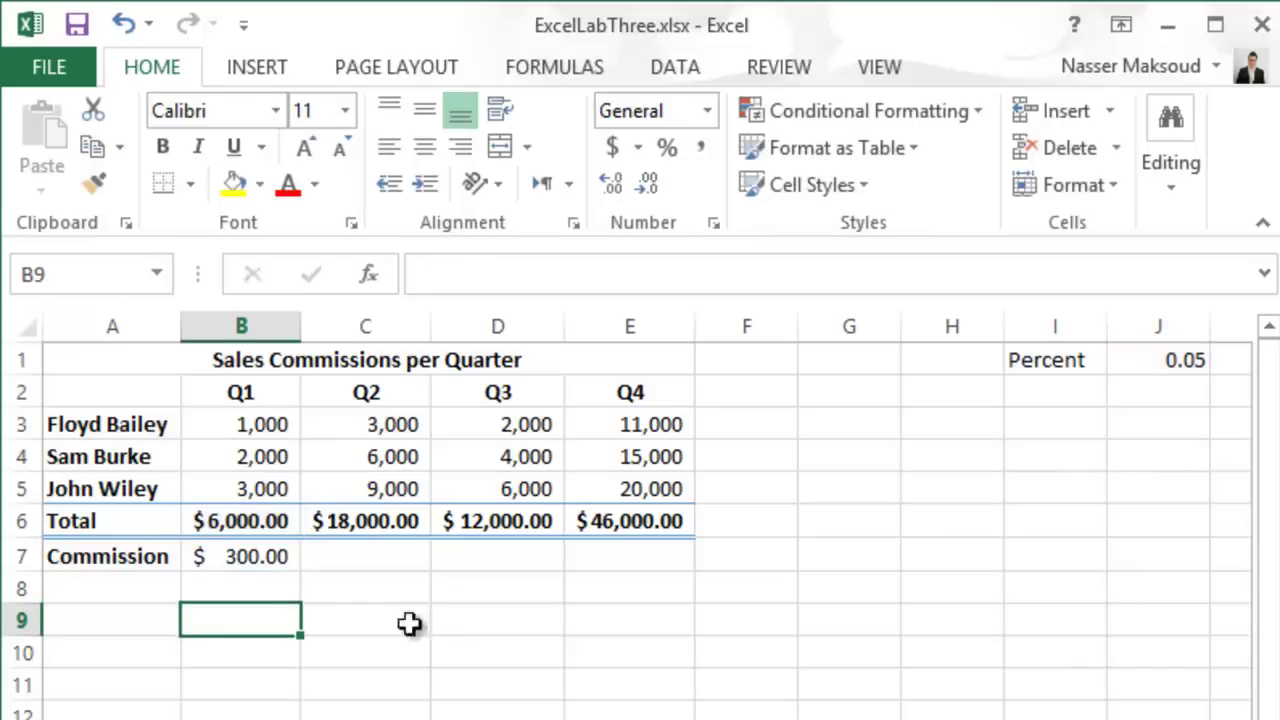
- Fill the Q1 commission formula from B7 across to E7 and compare the formulas in B7 and C7
{"action": "left_click", "coordinate": [257, 557]}
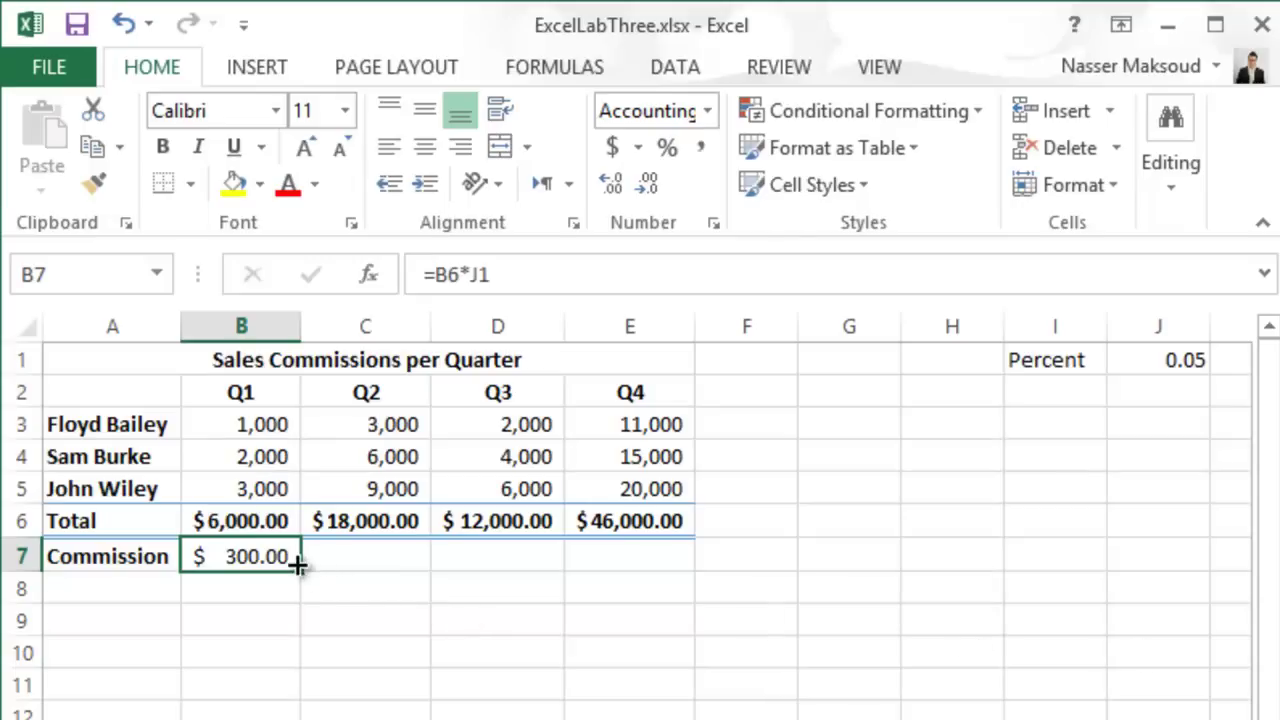
{"action": "left_click_drag", "start_coordinate": [305, 568], "coordinate": [674, 573]}
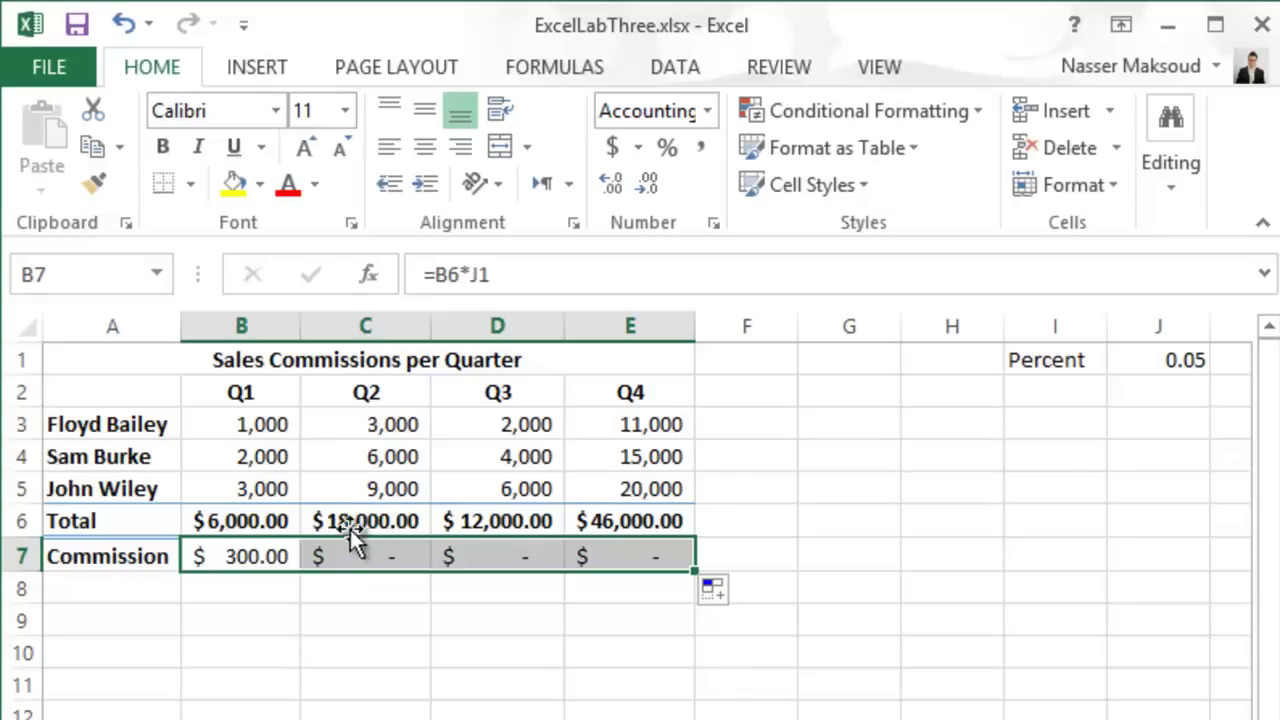
{"action": "left_click", "coordinate": [268, 553]}
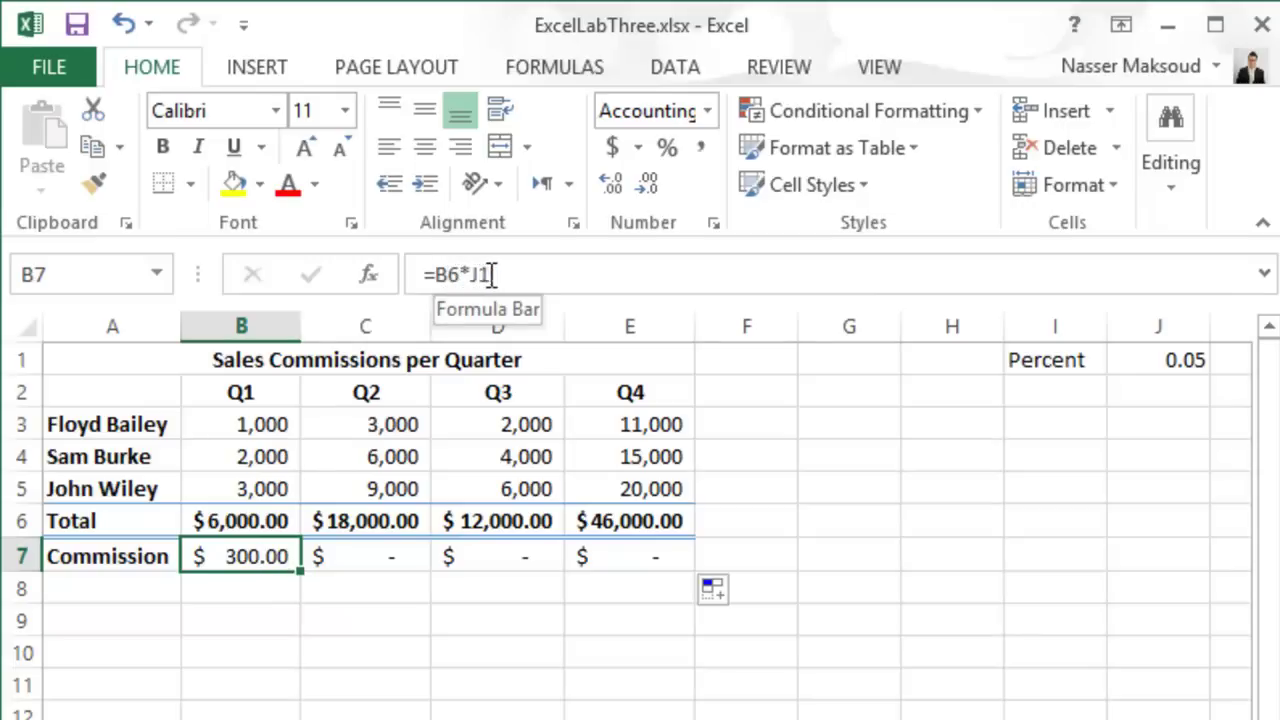
{"action": "left_click", "coordinate": [376, 556]}
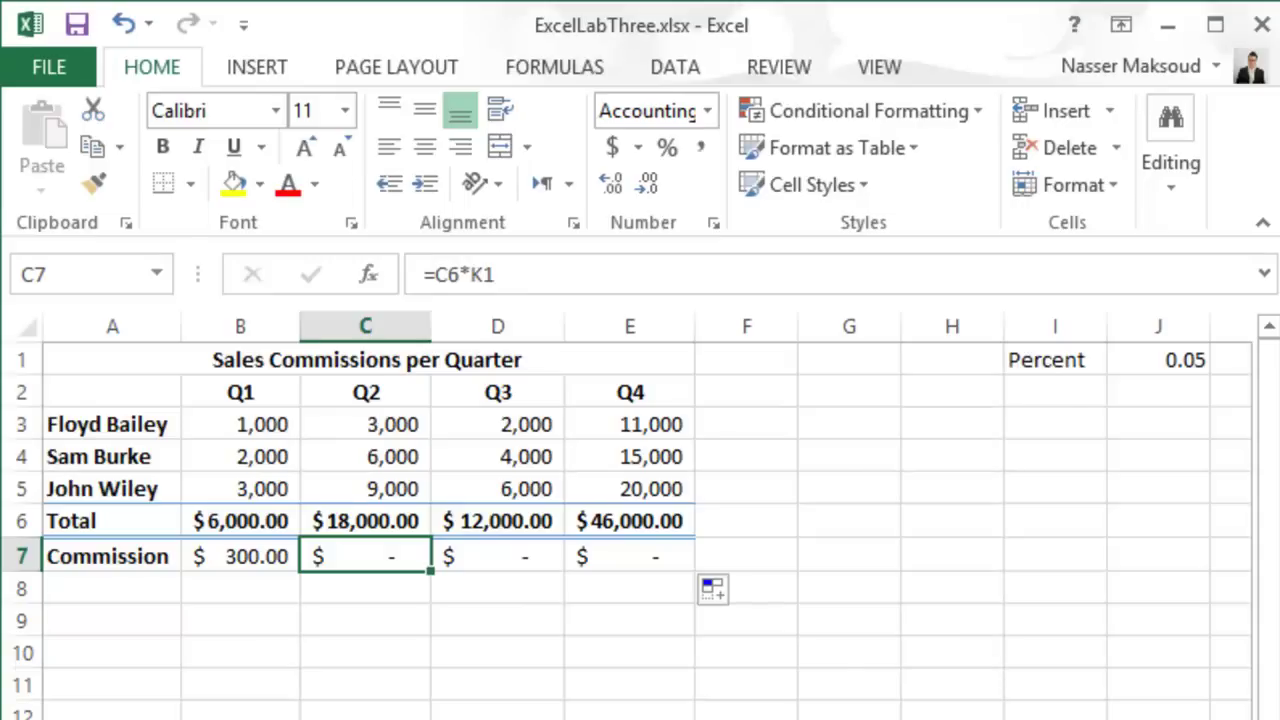
- Examine cells K1 and J1 to see which one holds the commission percentage
{"action": "scroll", "coordinate": [635, 515], "scroll_direction": "right", "scroll_amount": 1}
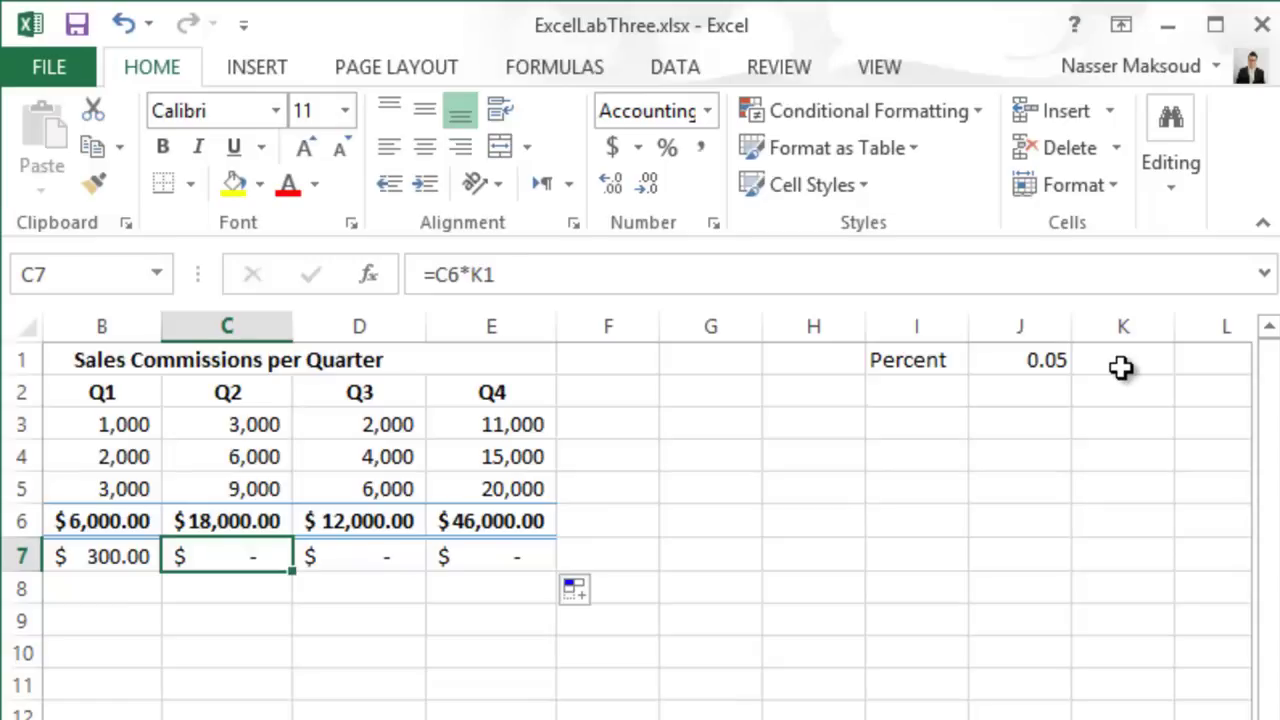
{"action": "left_click", "coordinate": [1121, 368]}
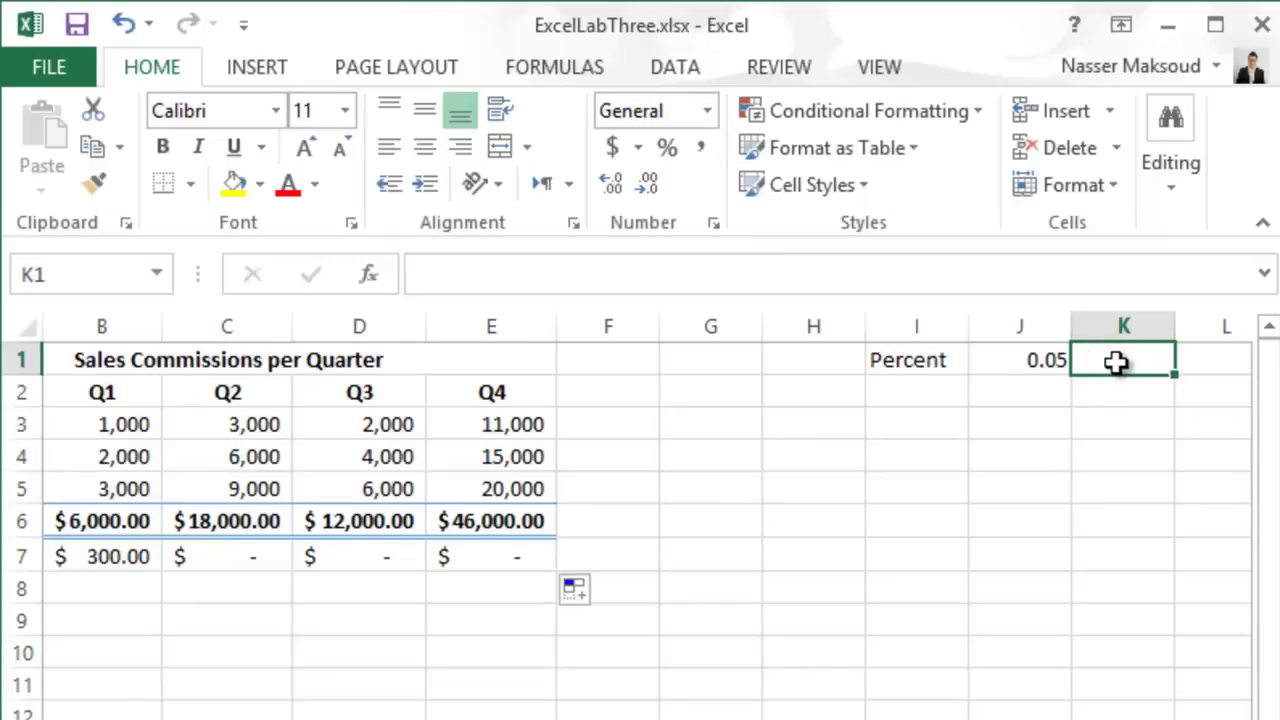
{"action": "left_click", "coordinate": [1040, 362]}
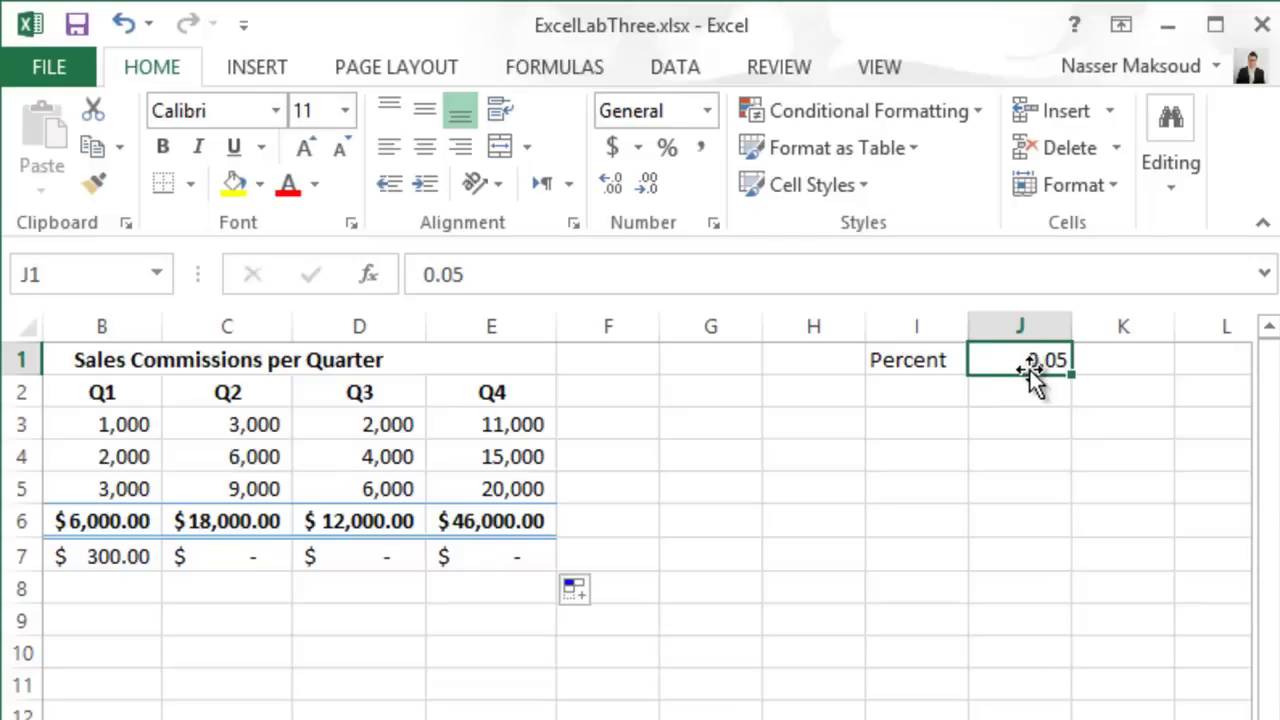
{"action": "left_click_drag", "start_coordinate": [1123, 719], "coordinate": [1020, 719]}
{"action": "left_click", "coordinate": [1020, 719]}
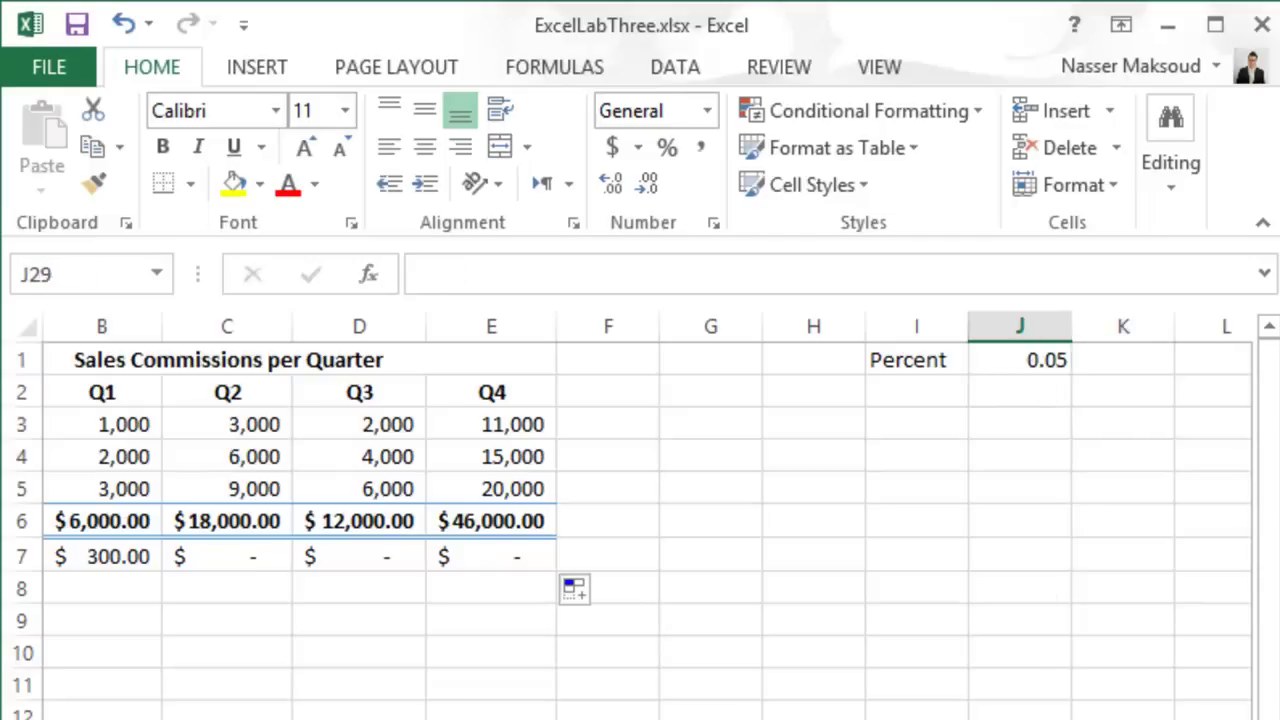
{"action": "scroll", "coordinate": [640, 500], "scroll_direction": "left", "scroll_amount": 1}
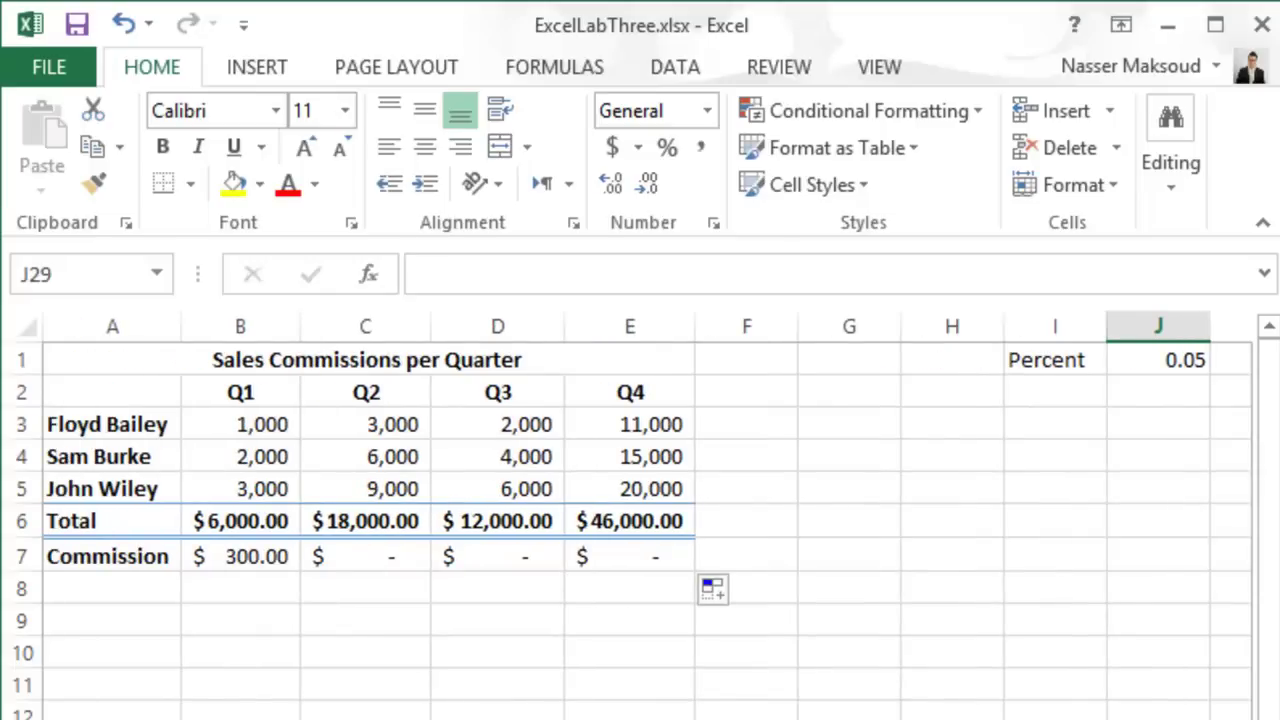
{"action": "left_click", "coordinate": [1160, 360]}
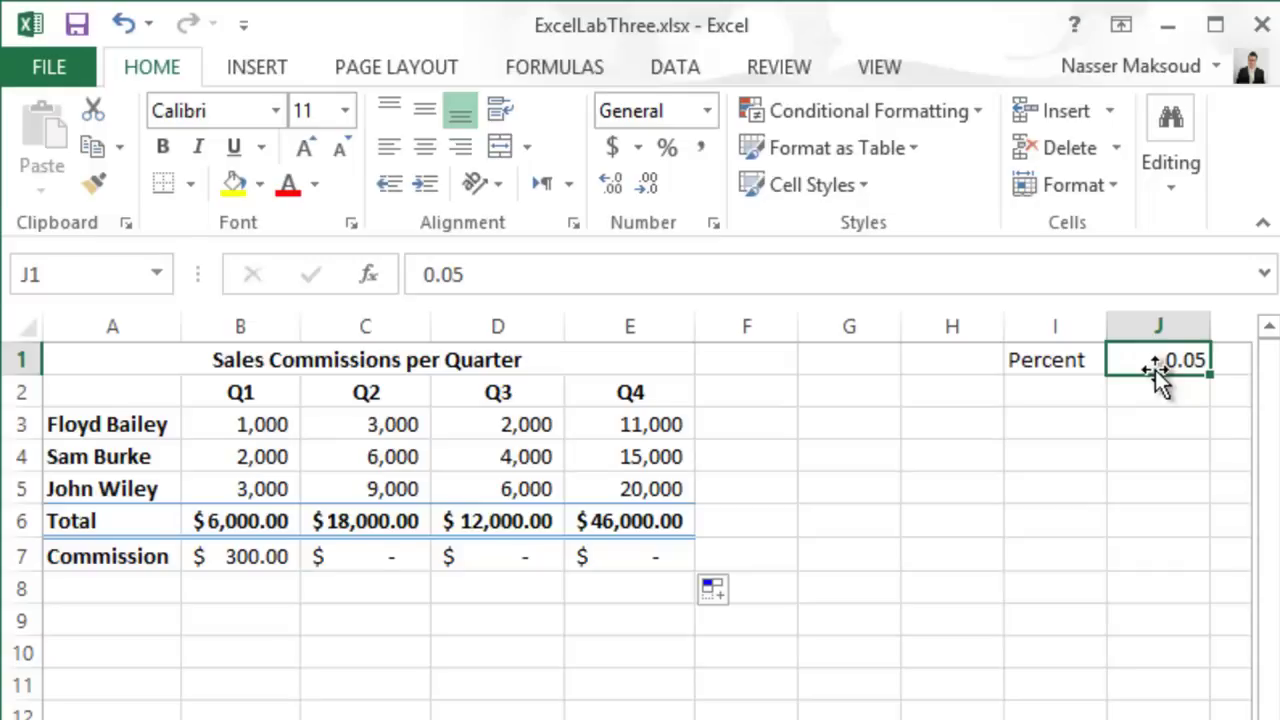
- Edit the Q2 commission formula in cell C7 to read =C6*J1
{"action": "left_click", "coordinate": [366, 552]}
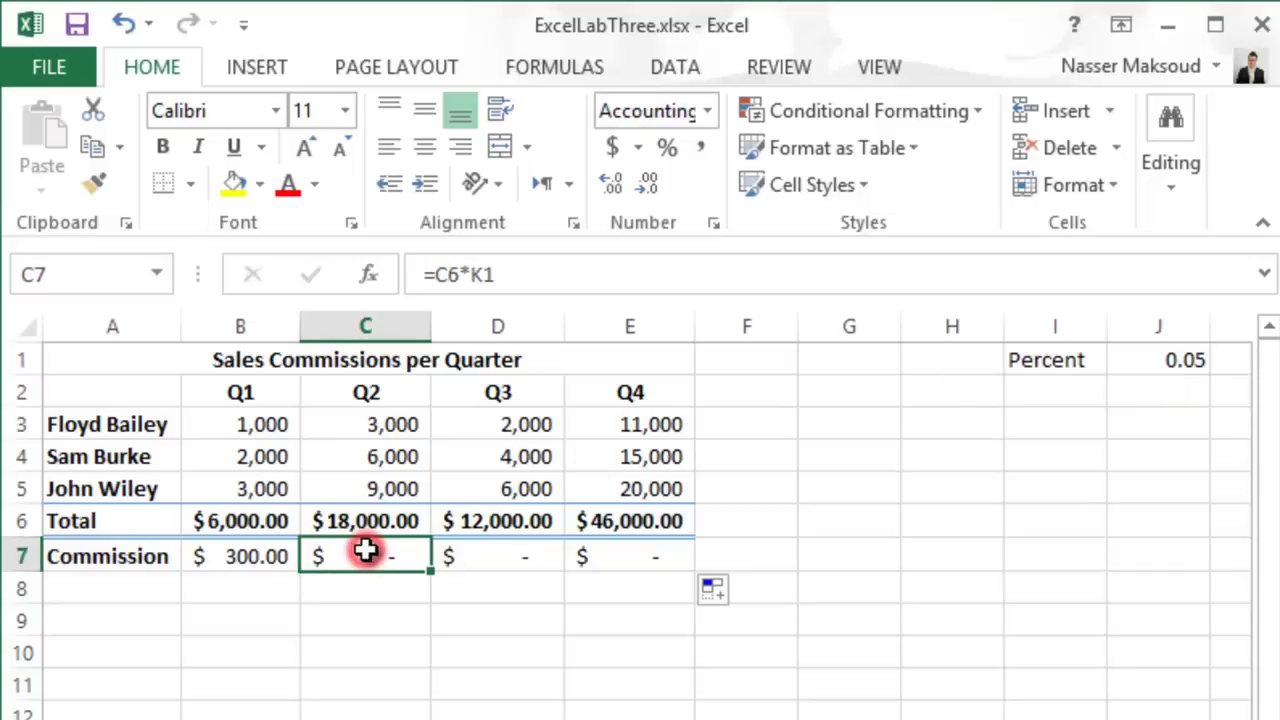
{"action": "left_click", "coordinate": [483, 273]}
{"action": "key", "text": "BackSpace"}
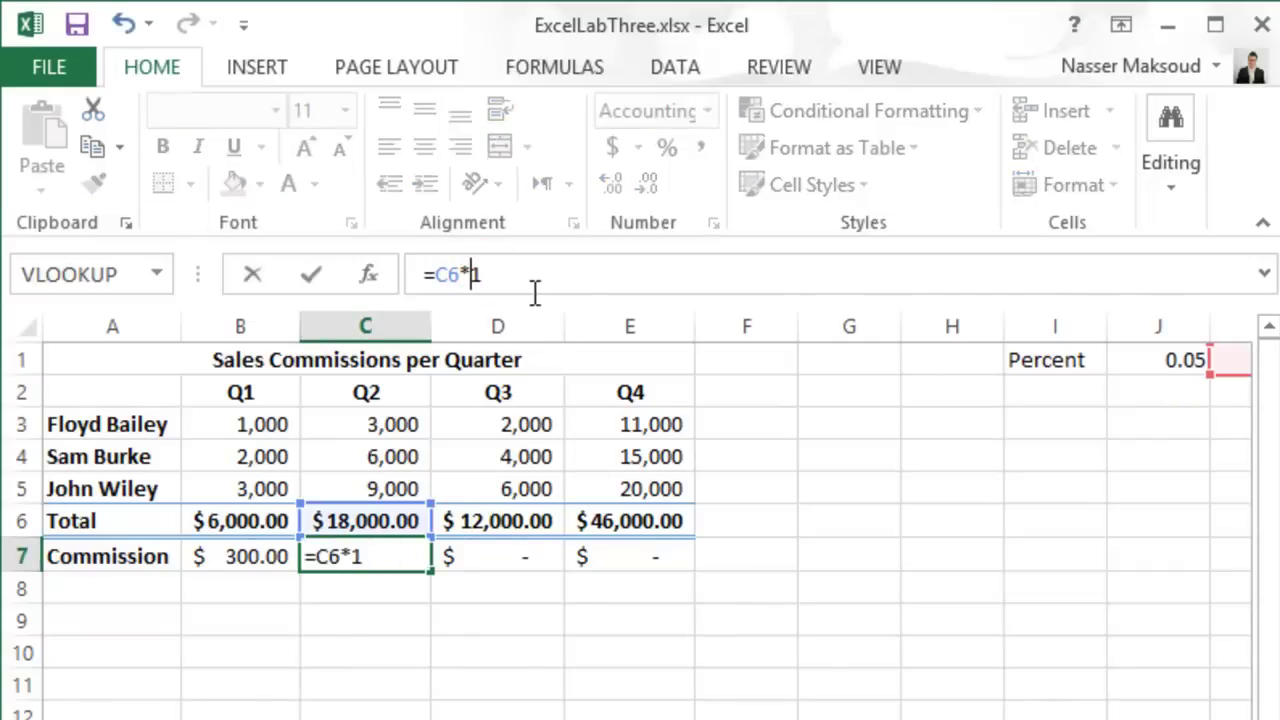
{"action": "type", "text": "J"}
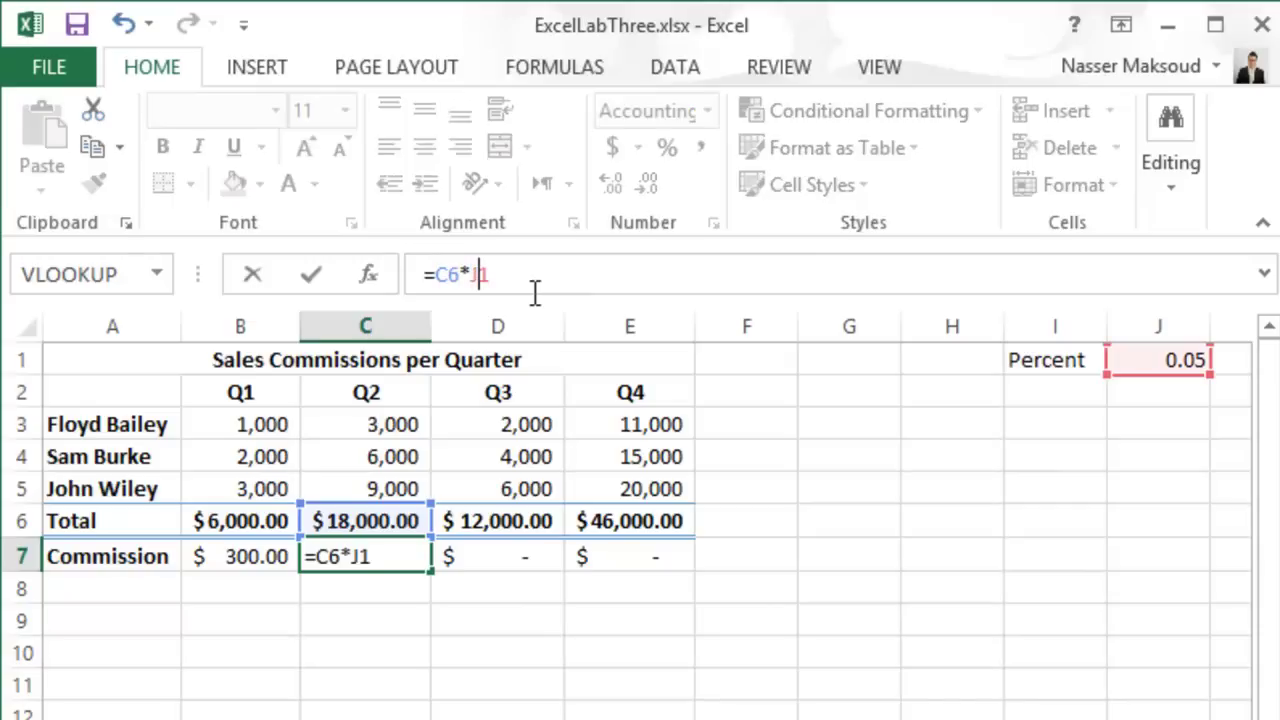
{"action": "key", "text": "Return"}
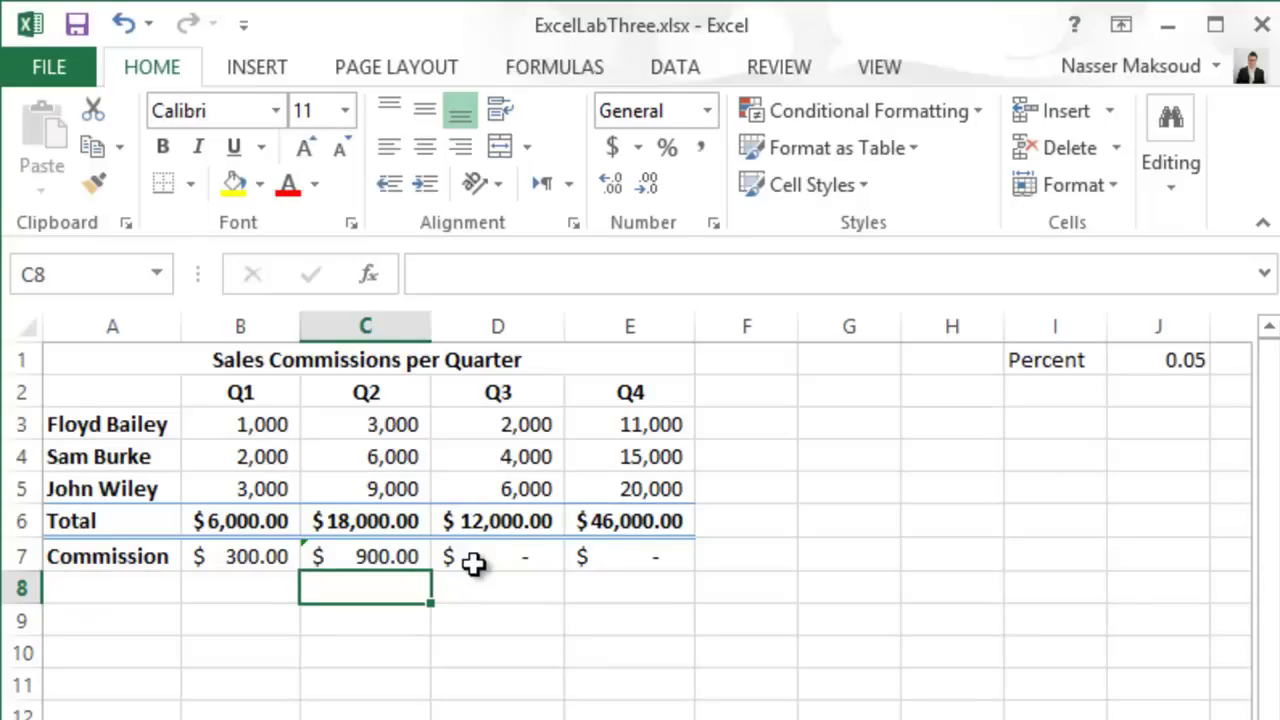
- Apply the error-checking option Copy Formula from Left to the Q2 commission in cell C7
{"action": "left_click", "coordinate": [333, 556]}
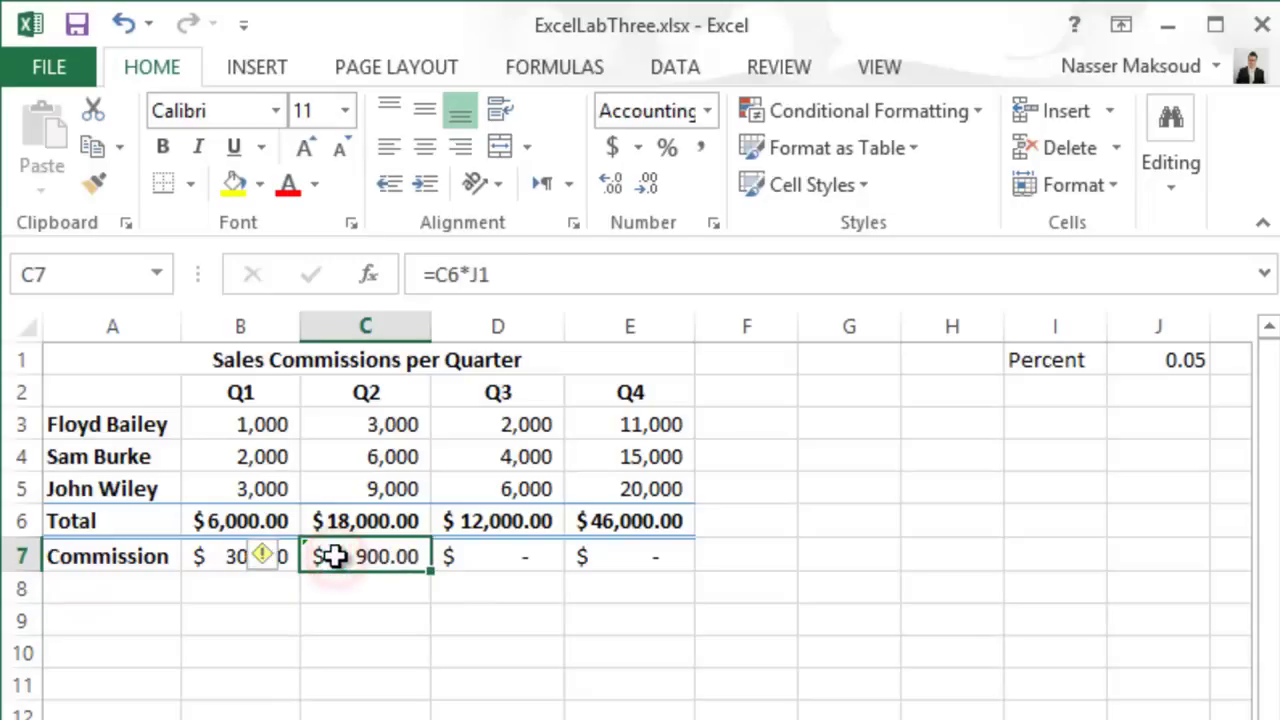
{"action": "left_click", "coordinate": [261, 557]}
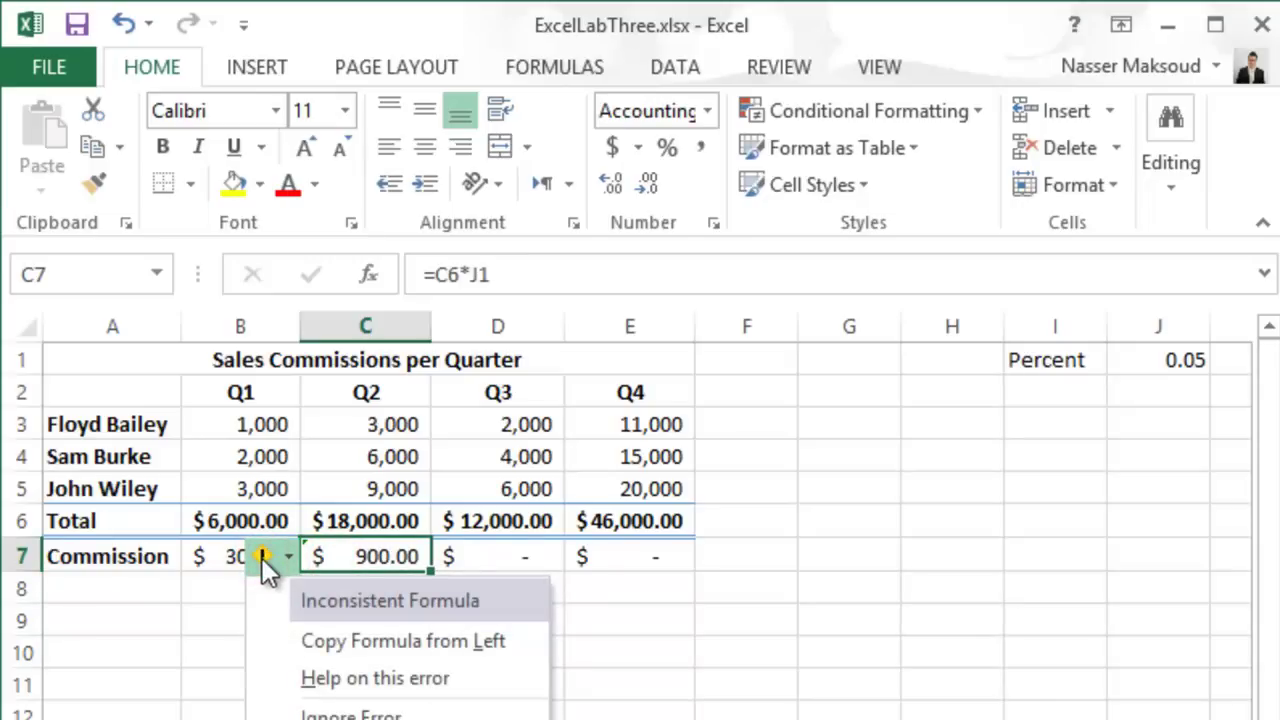
{"action": "left_click", "coordinate": [339, 641]}
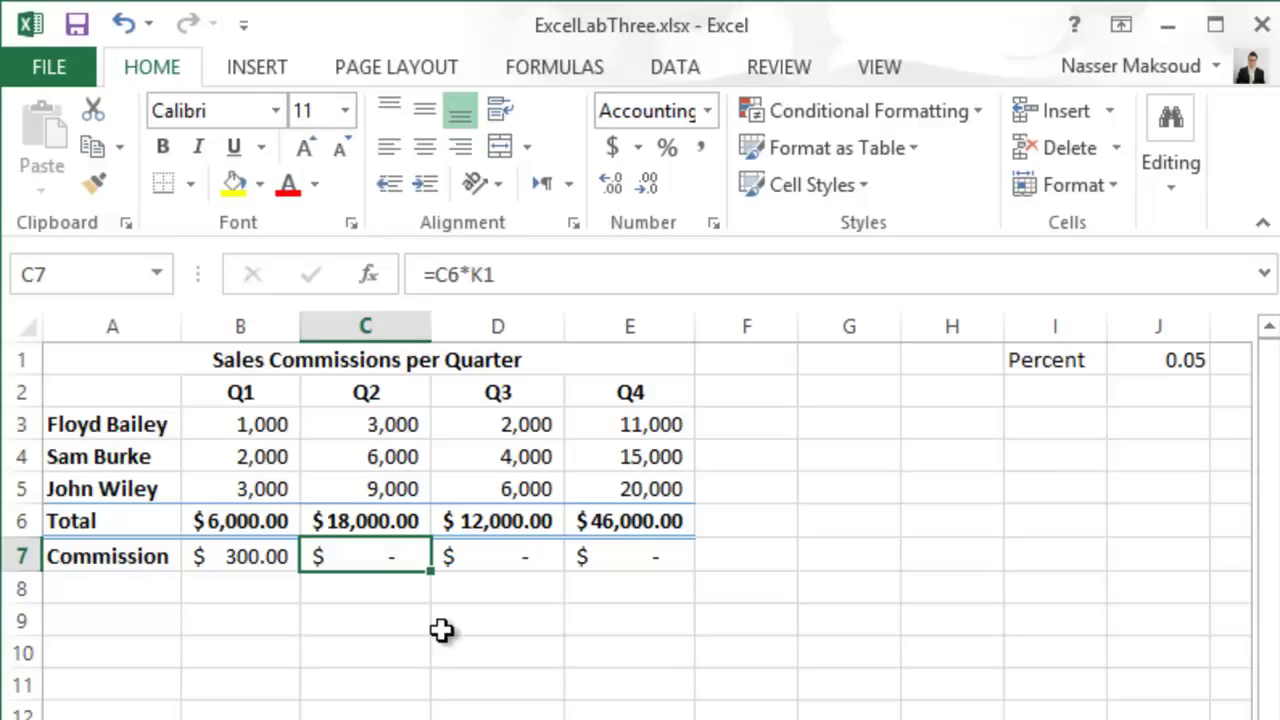
- Make the percent reference absolute in cell B7 so it reads =B6*$J$1, and fill the formula across to E7
{"action": "left_click", "coordinate": [258, 560]}
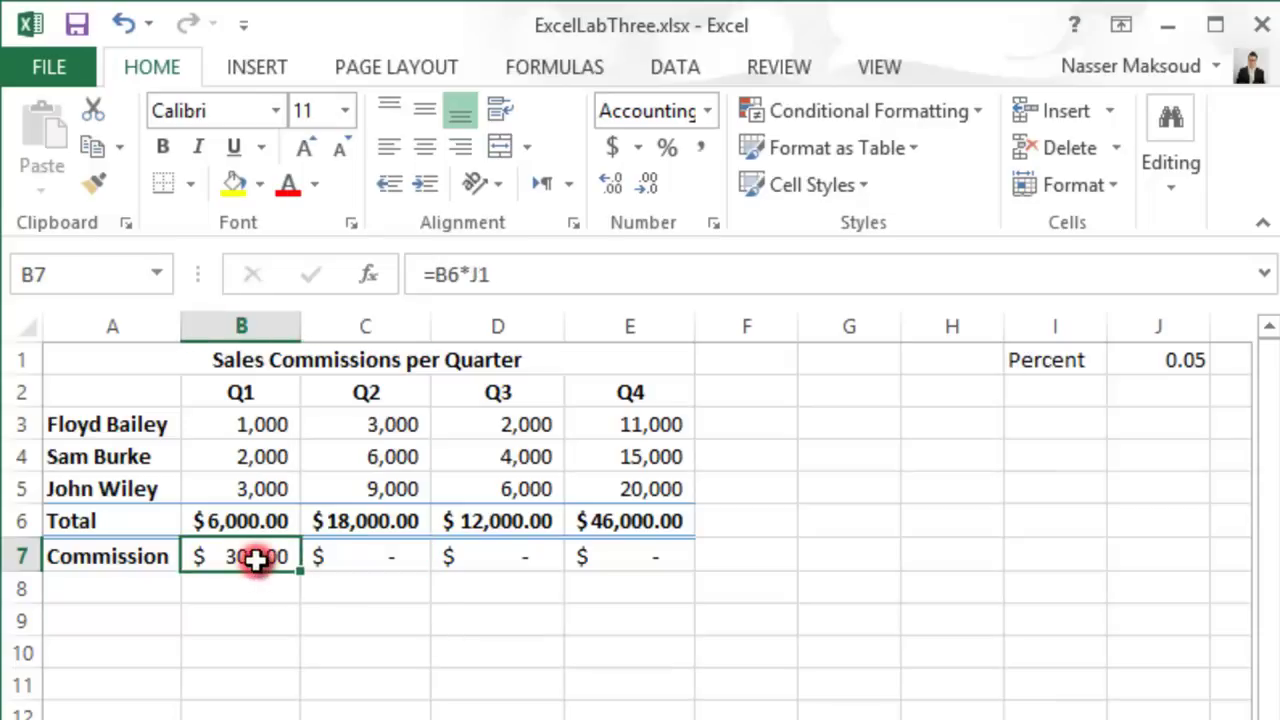
{"action": "left_click", "coordinate": [469, 273]}
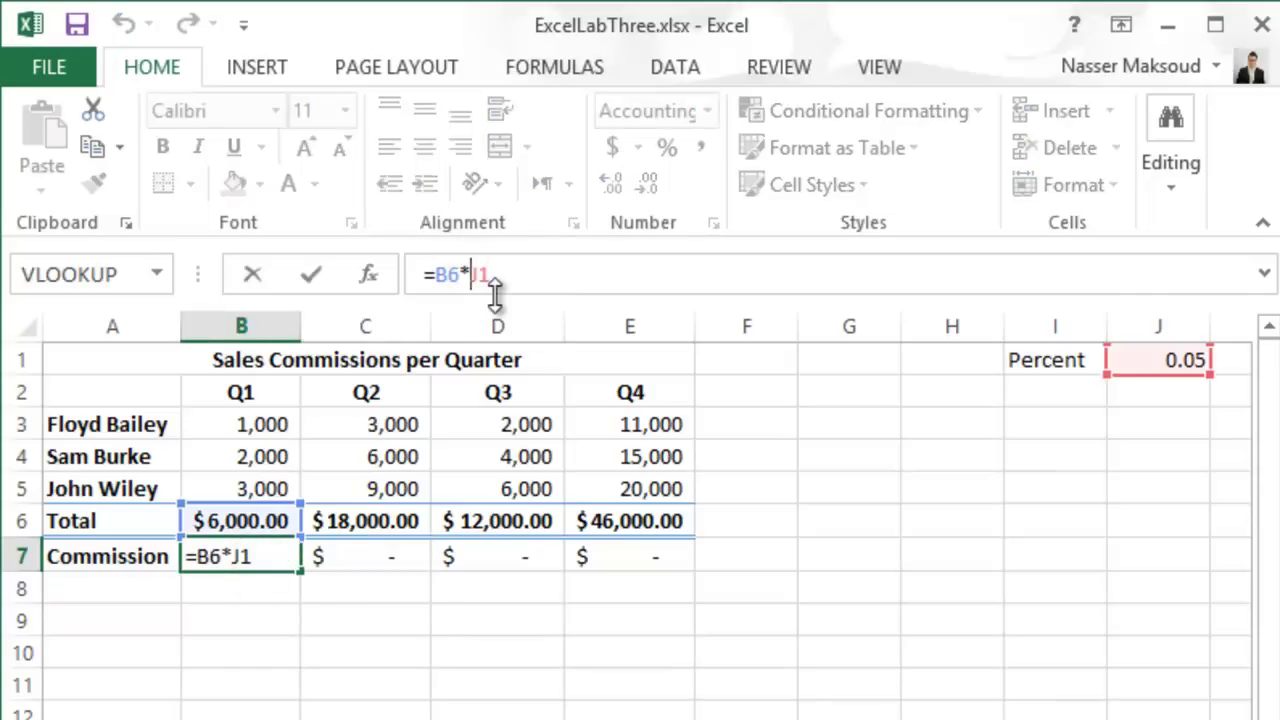
{"action": "type", "text": "$"}
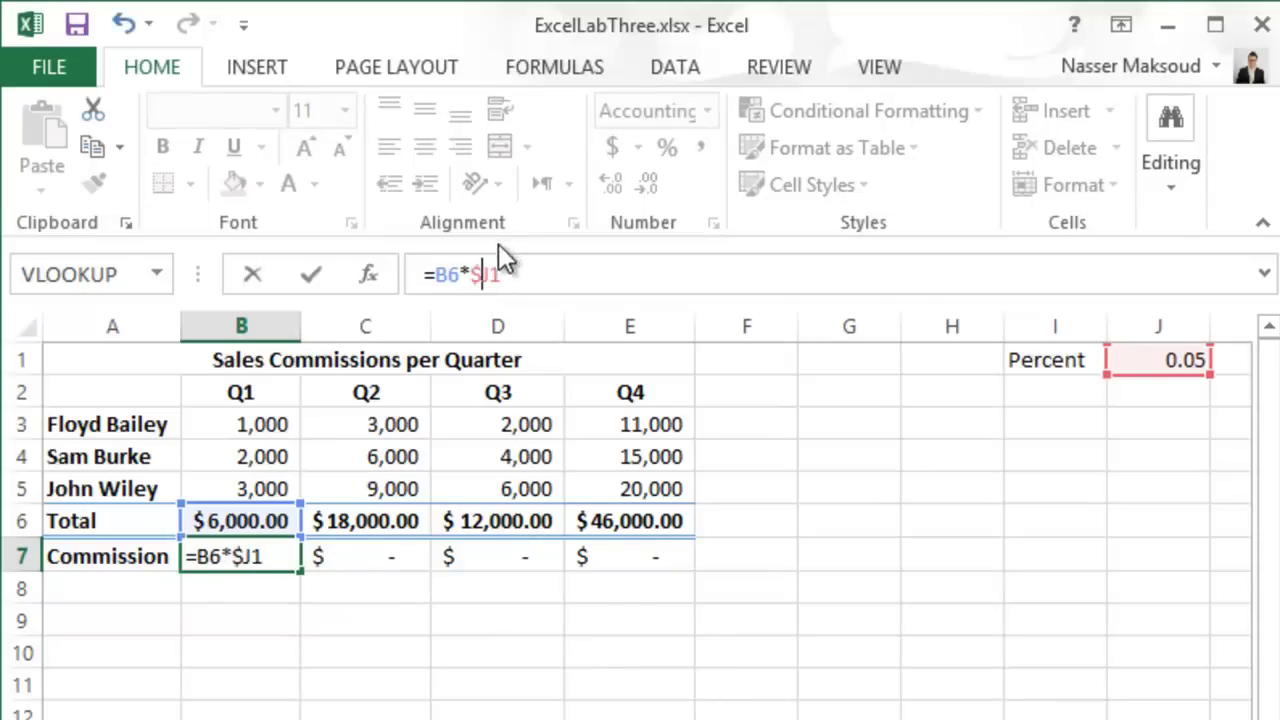
{"action": "left_click", "coordinate": [491, 273]}
{"action": "type", "text": "$"}
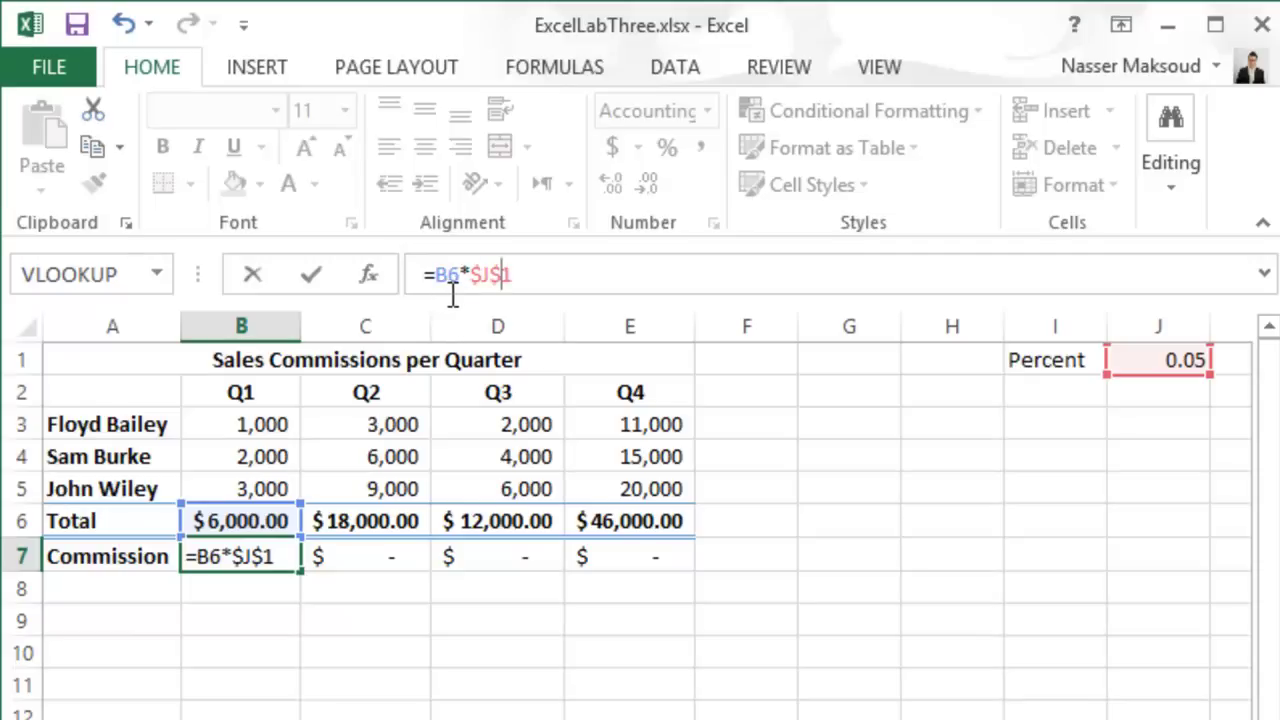
{"action": "key", "text": "Return"}
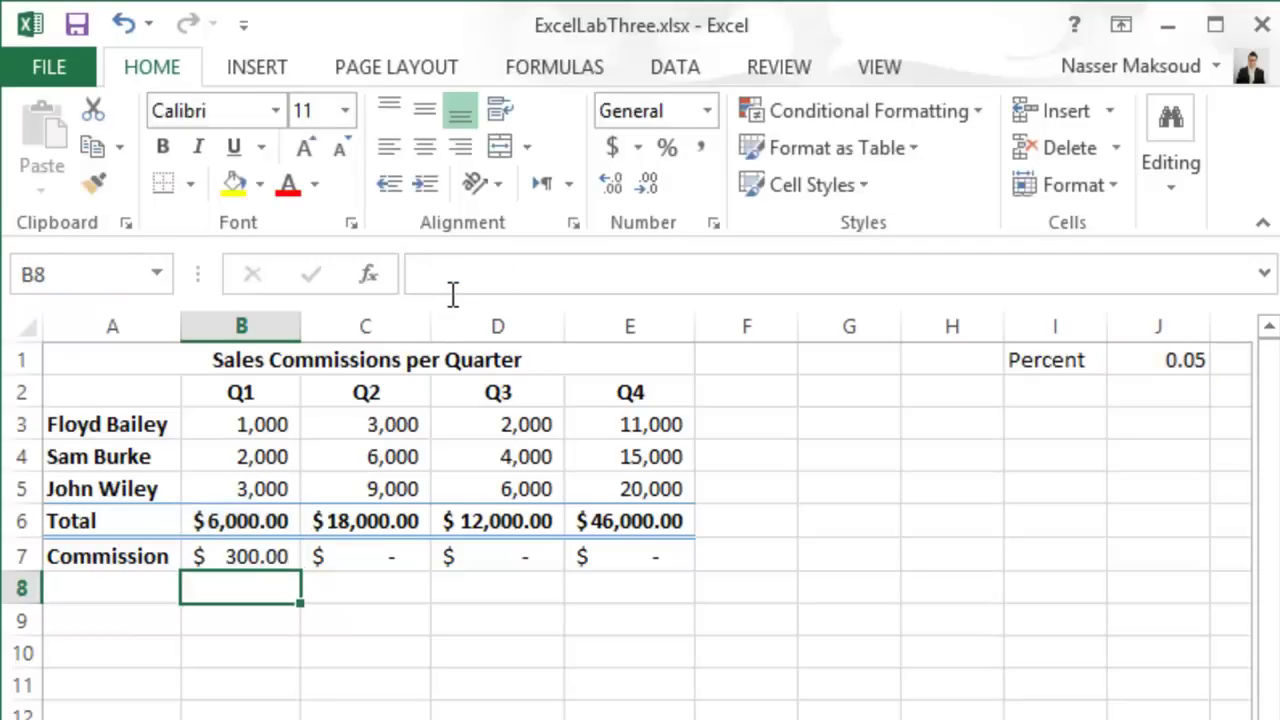
{"action": "left_click", "coordinate": [258, 558]}
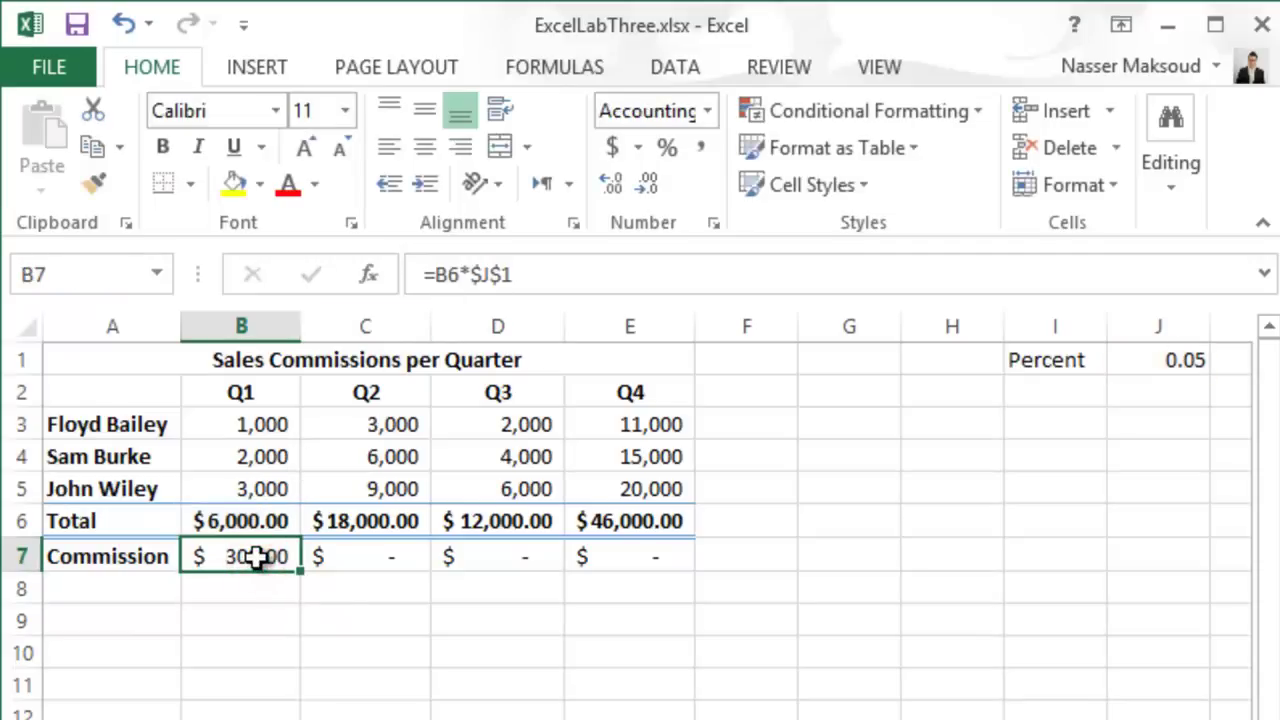
{"action": "left_click_drag", "start_coordinate": [299, 568], "coordinate": [694, 580]}
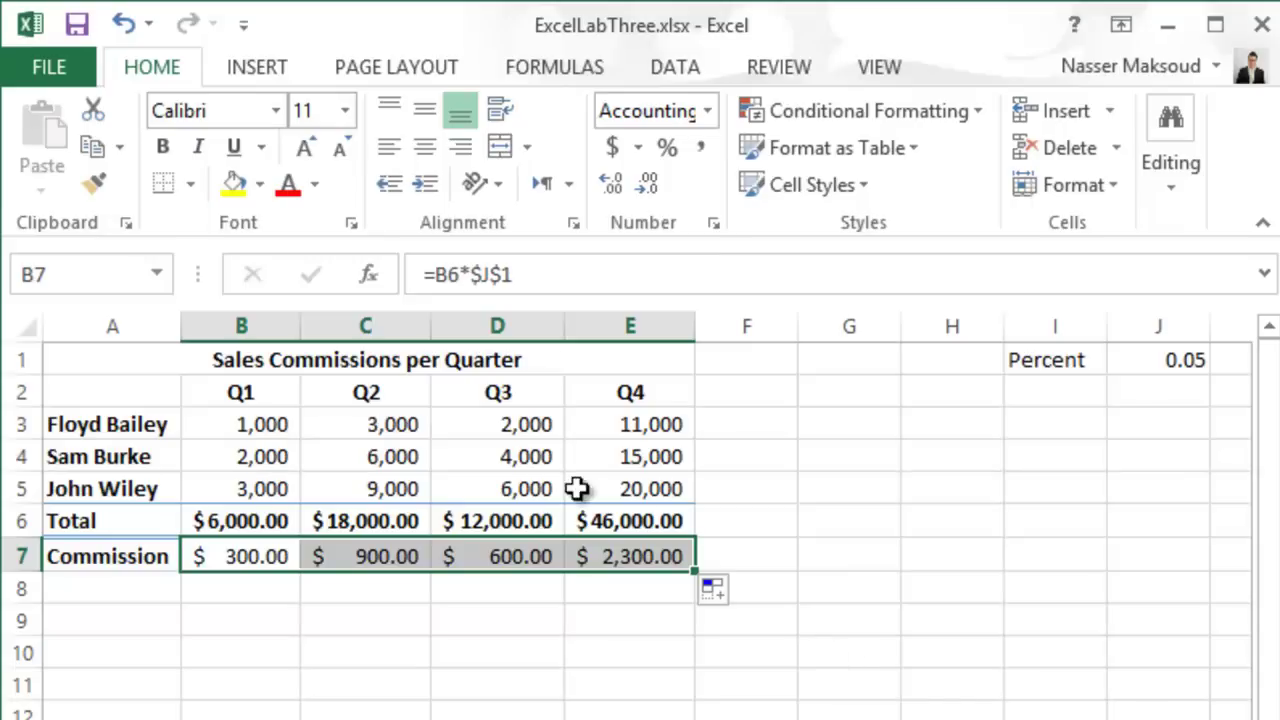
- Start a Less Than conditional formatting rule for the sales figures in B3:E5 with a threshold of 5000
{"action": "left_click", "coordinate": [246, 426]}
{"action": "mouse_move", "coordinate": [246, 426]}
{"action": "left_mouse_down"}
{"action": "mouse_move", "coordinate": [360, 463]}
{"action": "mouse_move", "coordinate": [614, 497]}
{"action": "left_mouse_up"}
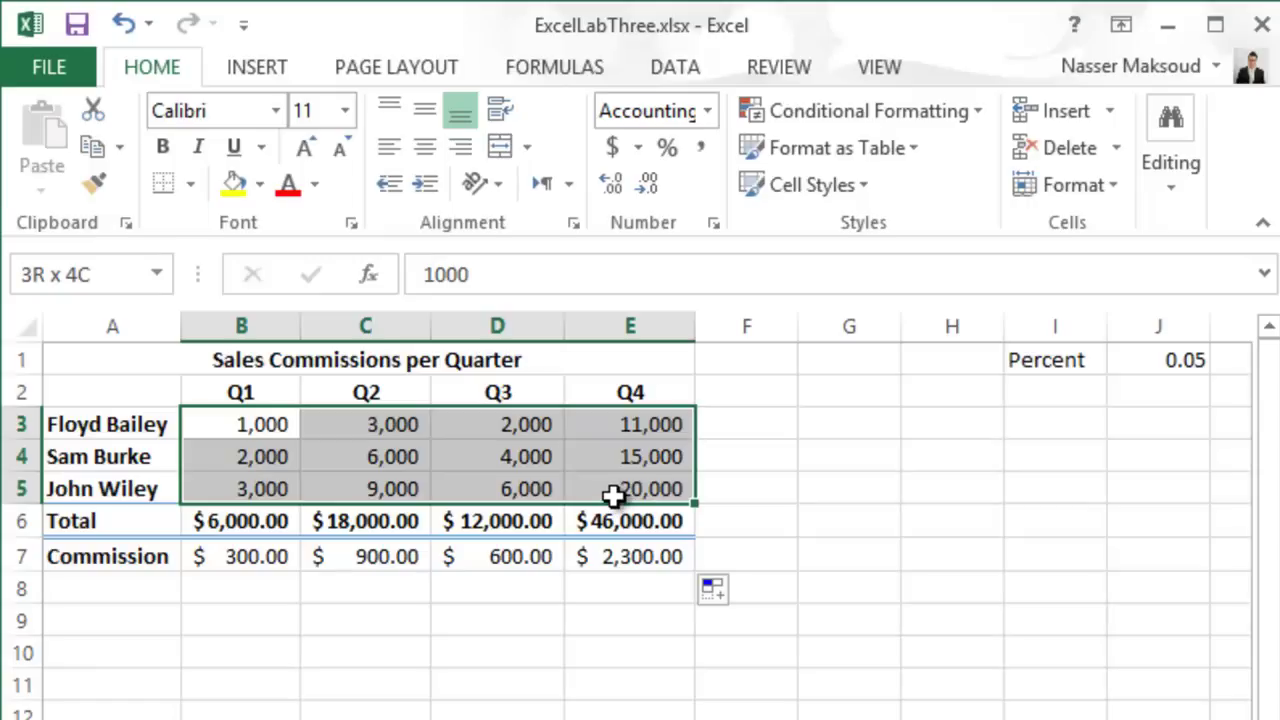
{"action": "left_click_drag", "start_coordinate": [614, 497], "coordinate": [614, 497]}
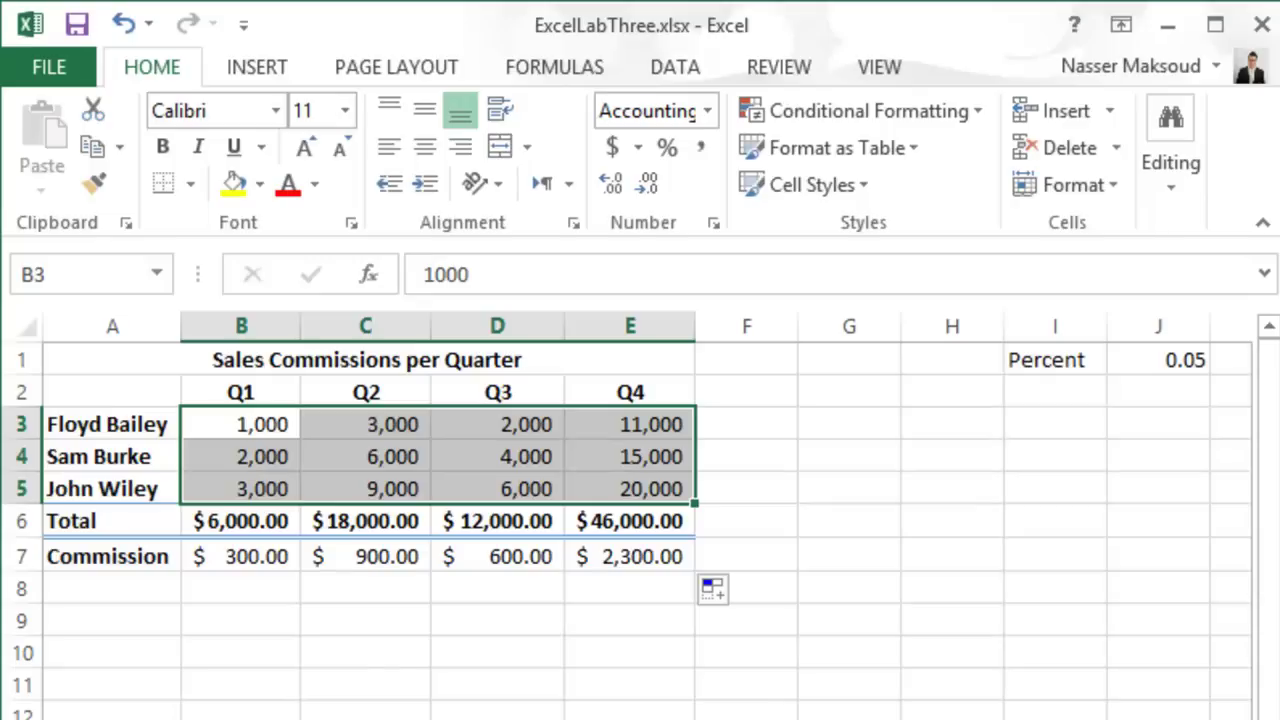
{"action": "left_click", "coordinate": [894, 107]}
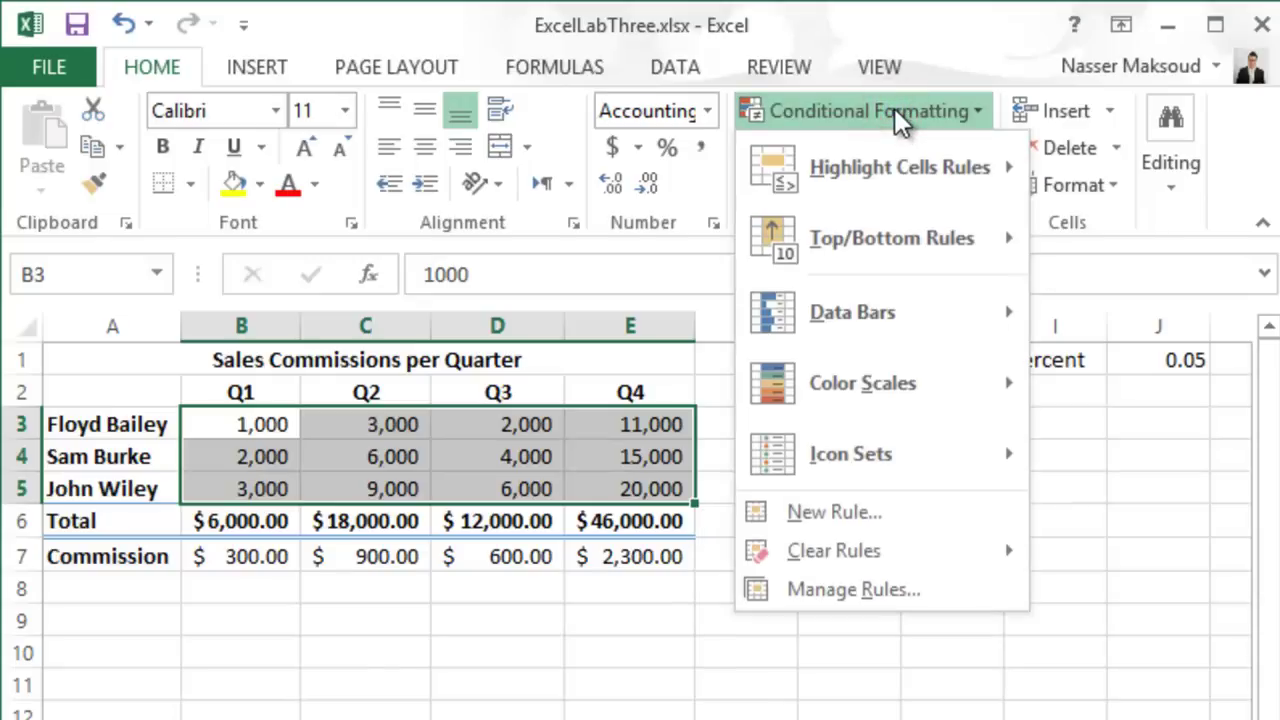
{"action": "mouse_move", "coordinate": [901, 163]}
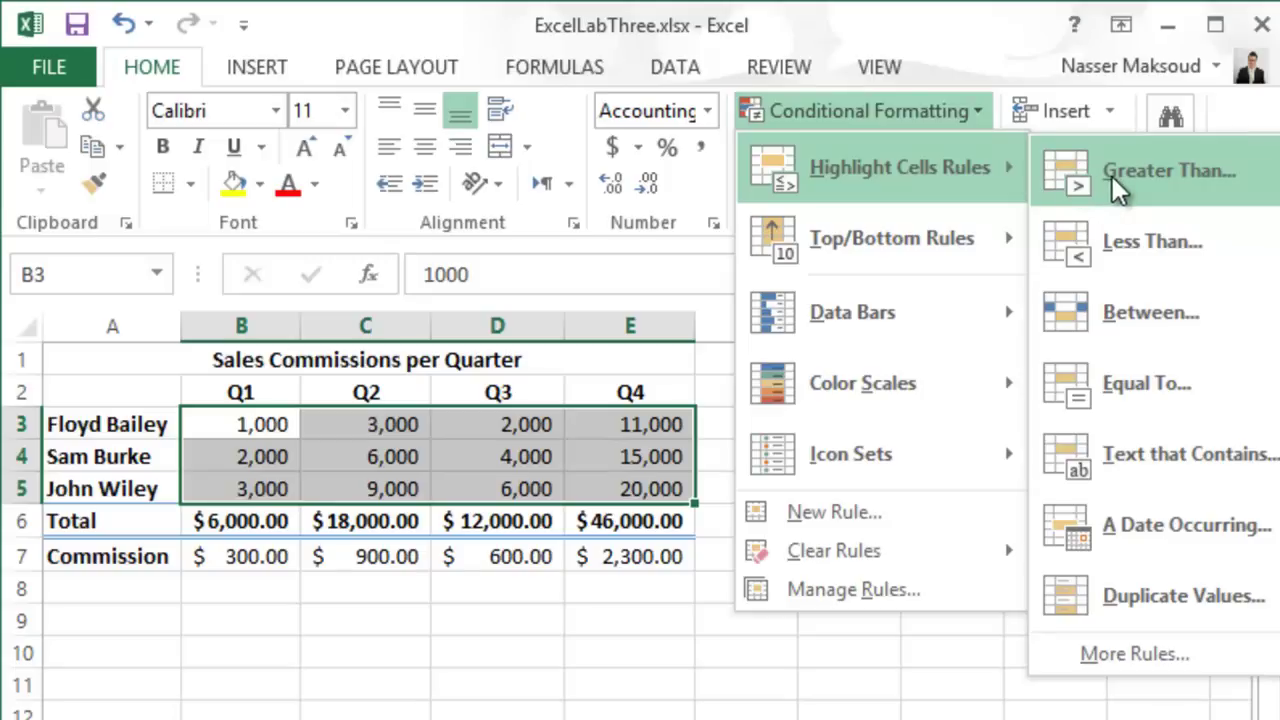
{"action": "left_click", "coordinate": [1131, 240]}
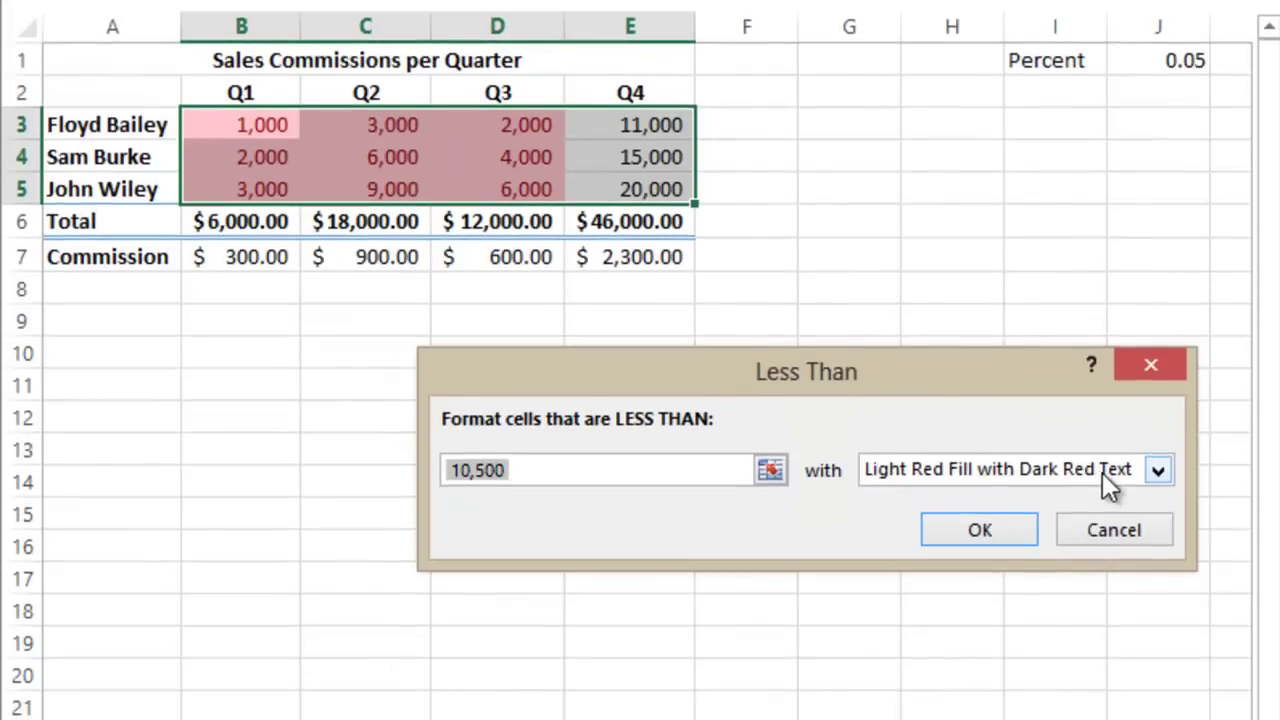
{"action": "left_click", "coordinate": [1102, 473]}
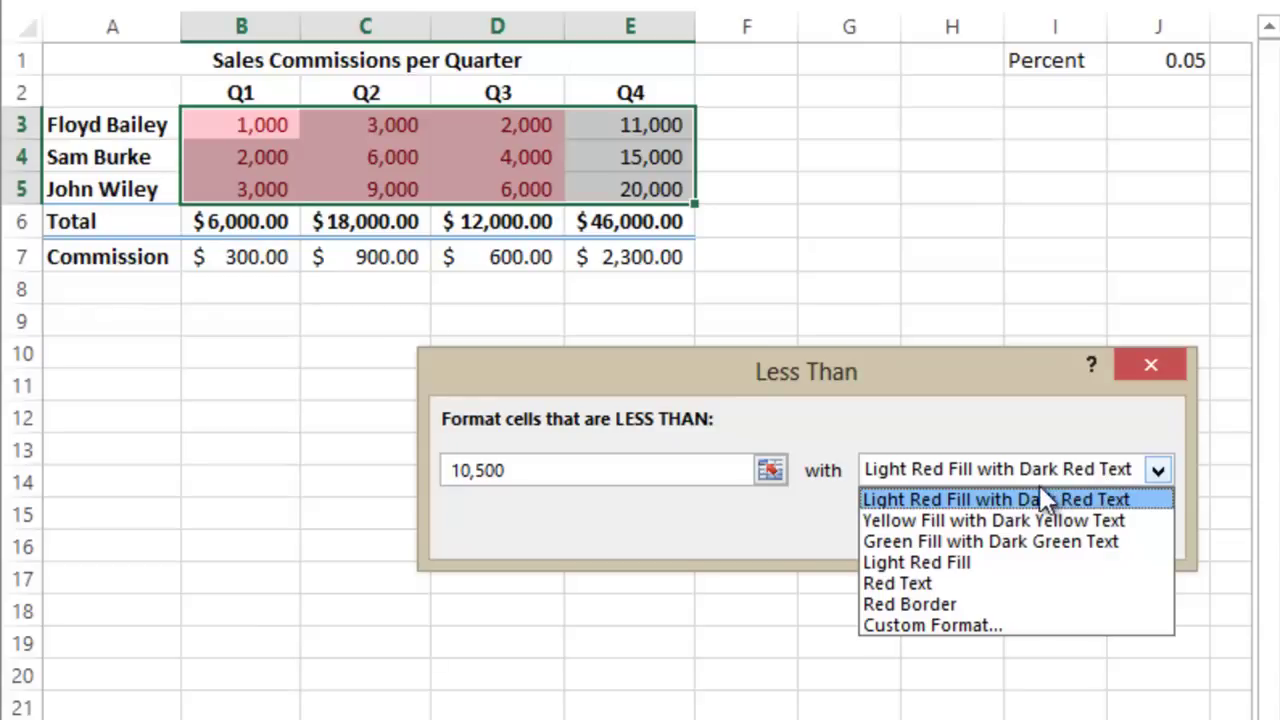
{"action": "left_click", "coordinate": [708, 460]}
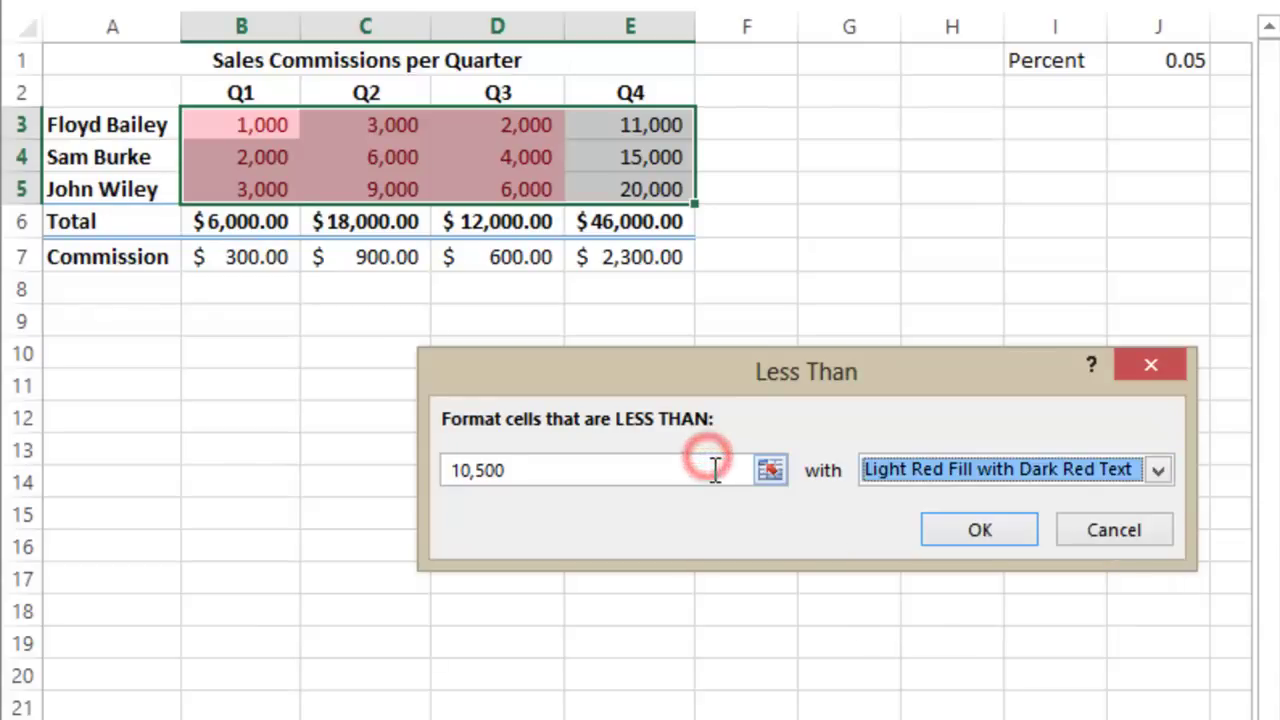
{"action": "left_click_drag", "start_coordinate": [710, 460], "coordinate": [437, 474]}
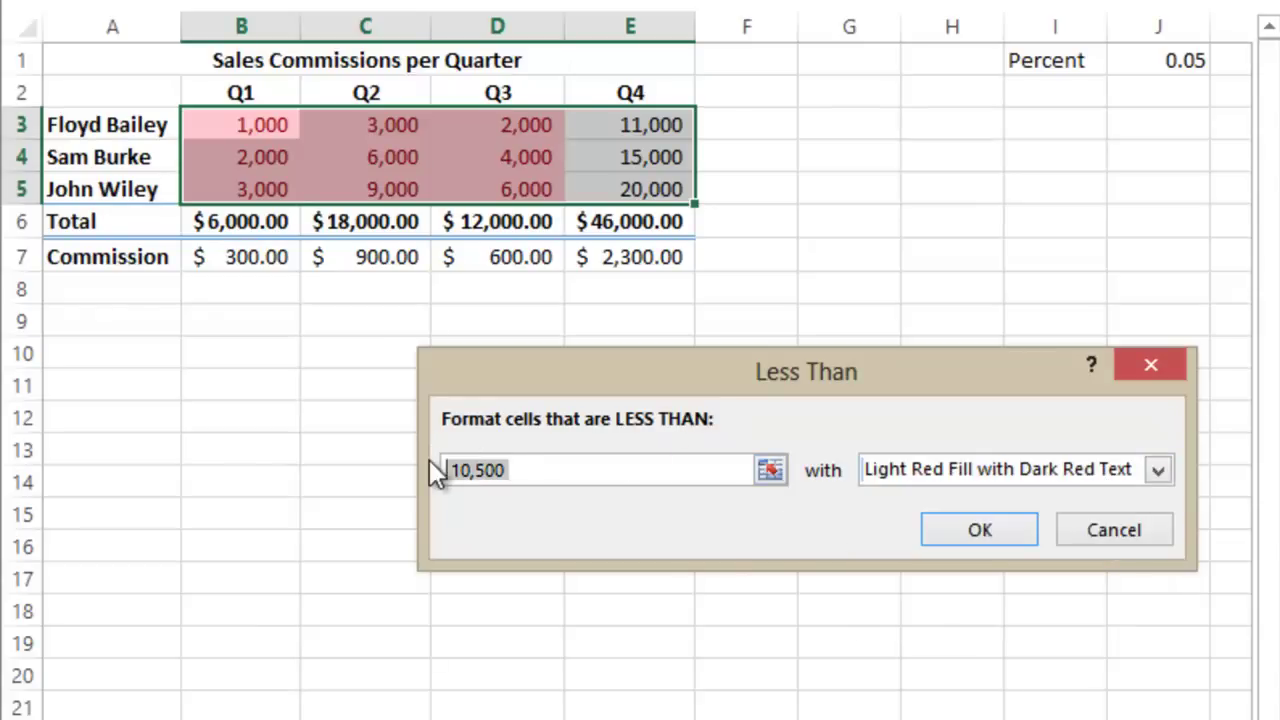
{"action": "type", "text": "5000"}
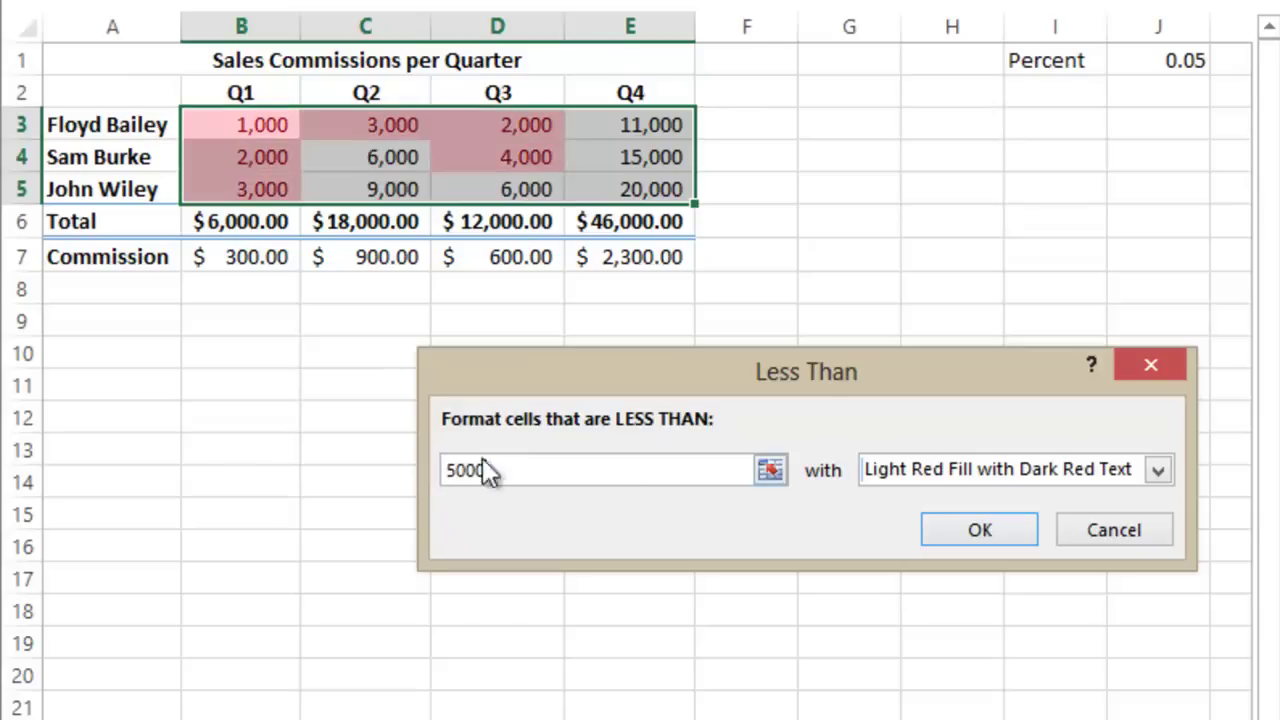
- Give the Less Than rule a custom format with yellow text and a red fill, and apply it
{"action": "left_click", "coordinate": [1100, 472]}
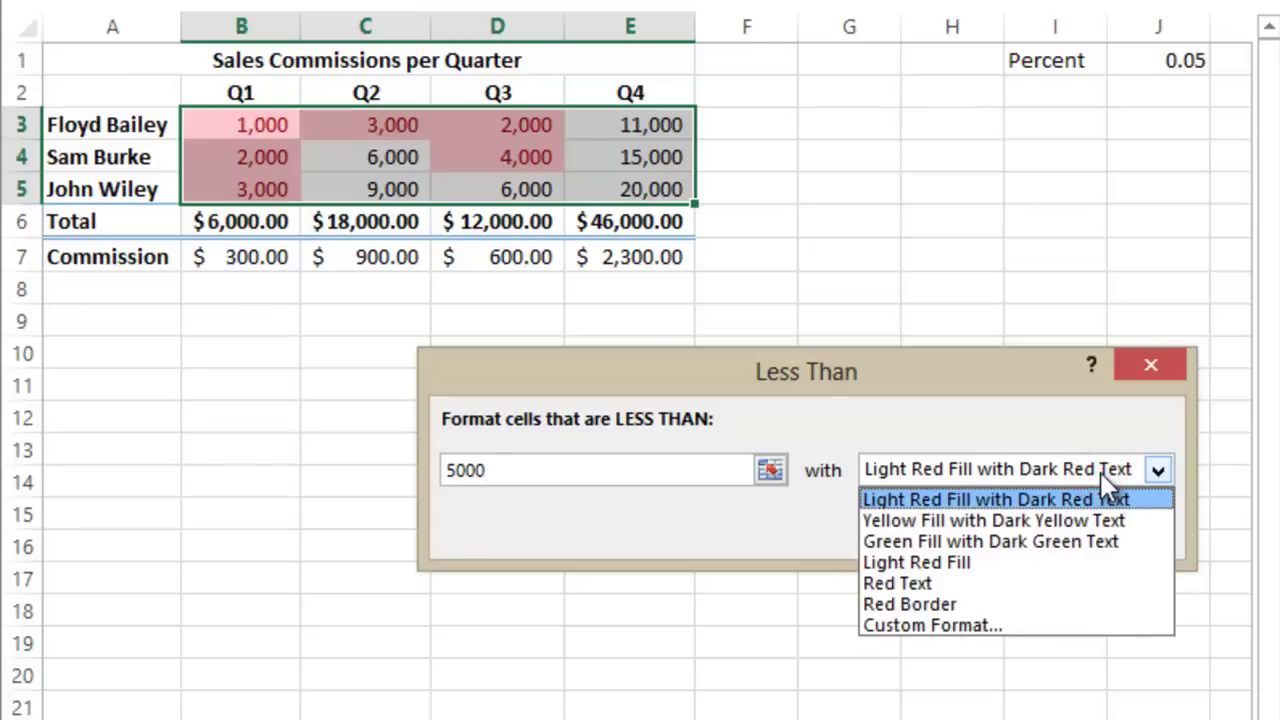
{"action": "left_click", "coordinate": [936, 620]}
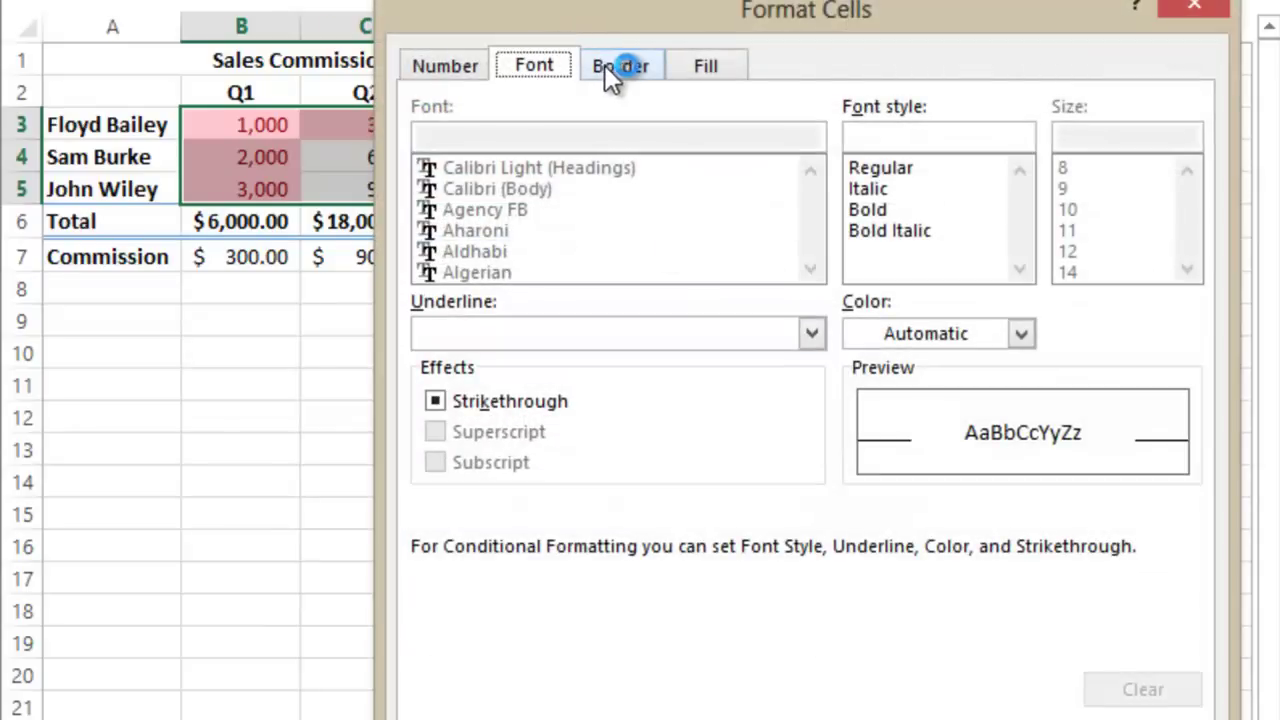
{"action": "left_click", "coordinate": [1020, 333]}
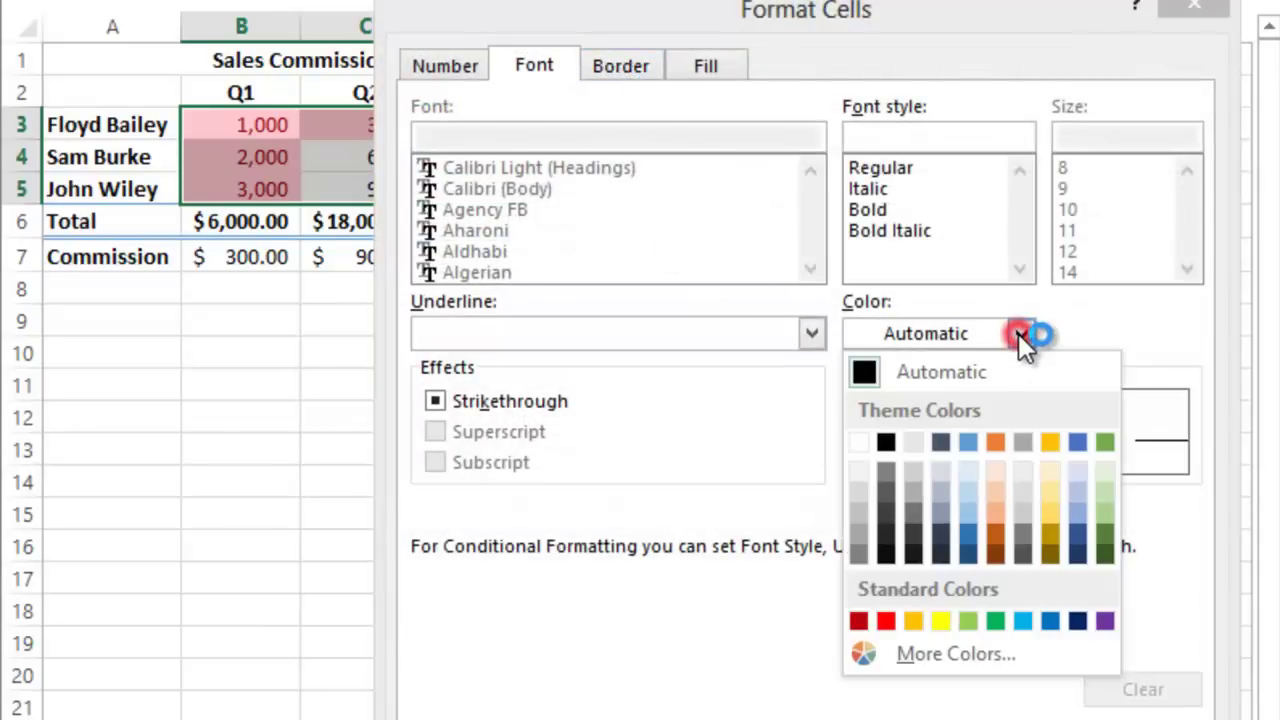
{"action": "left_click", "coordinate": [942, 621]}
{"action": "left_click", "coordinate": [700, 62]}
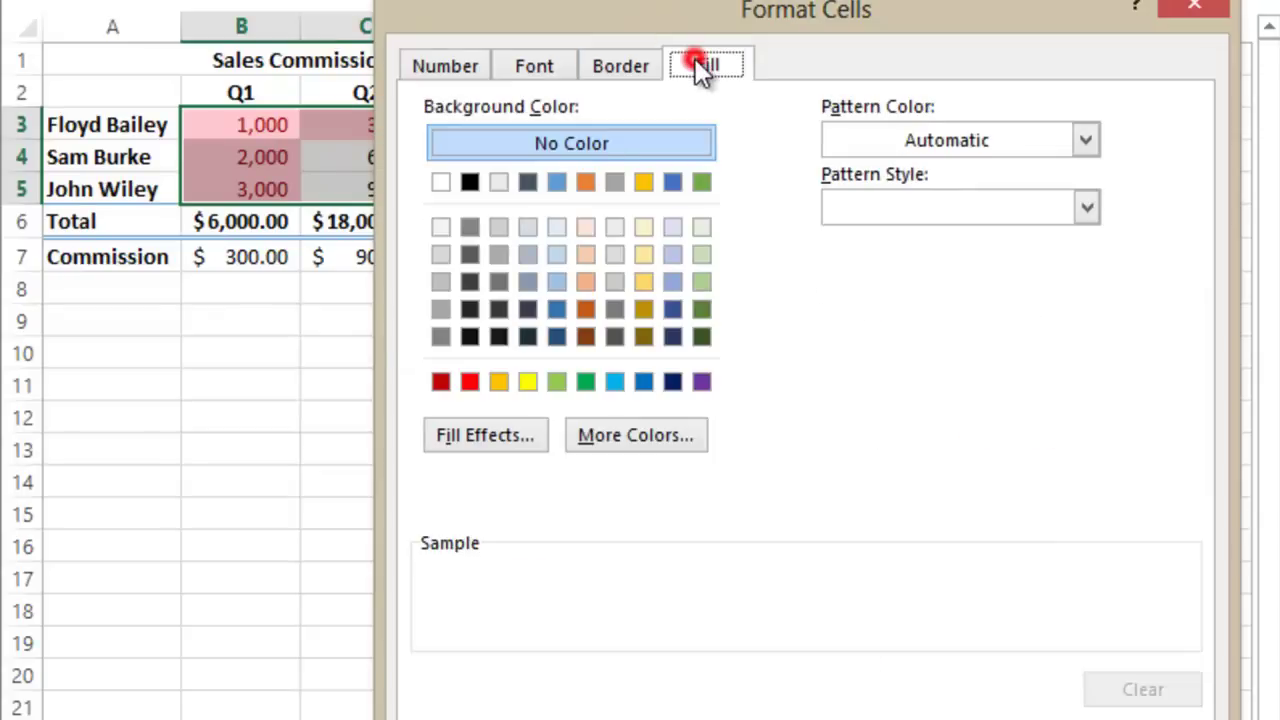
{"action": "left_click", "coordinate": [470, 381]}
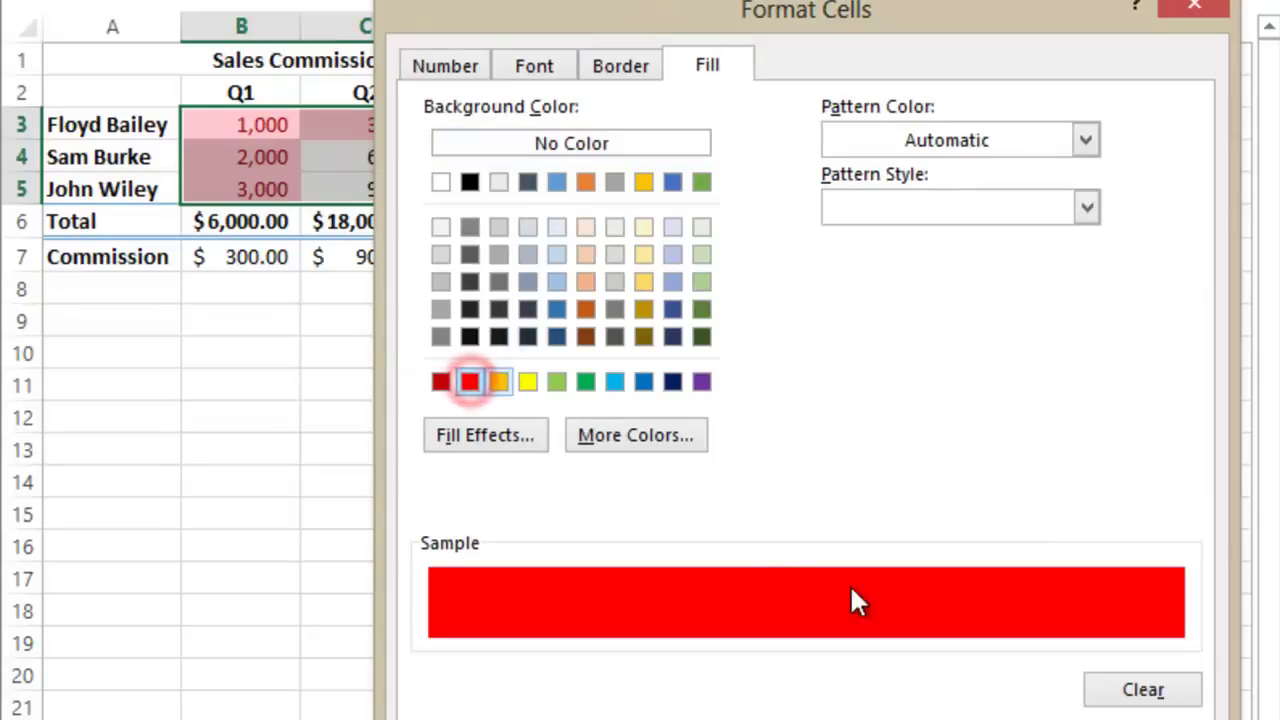
{"action": "key", "text": "Return"}
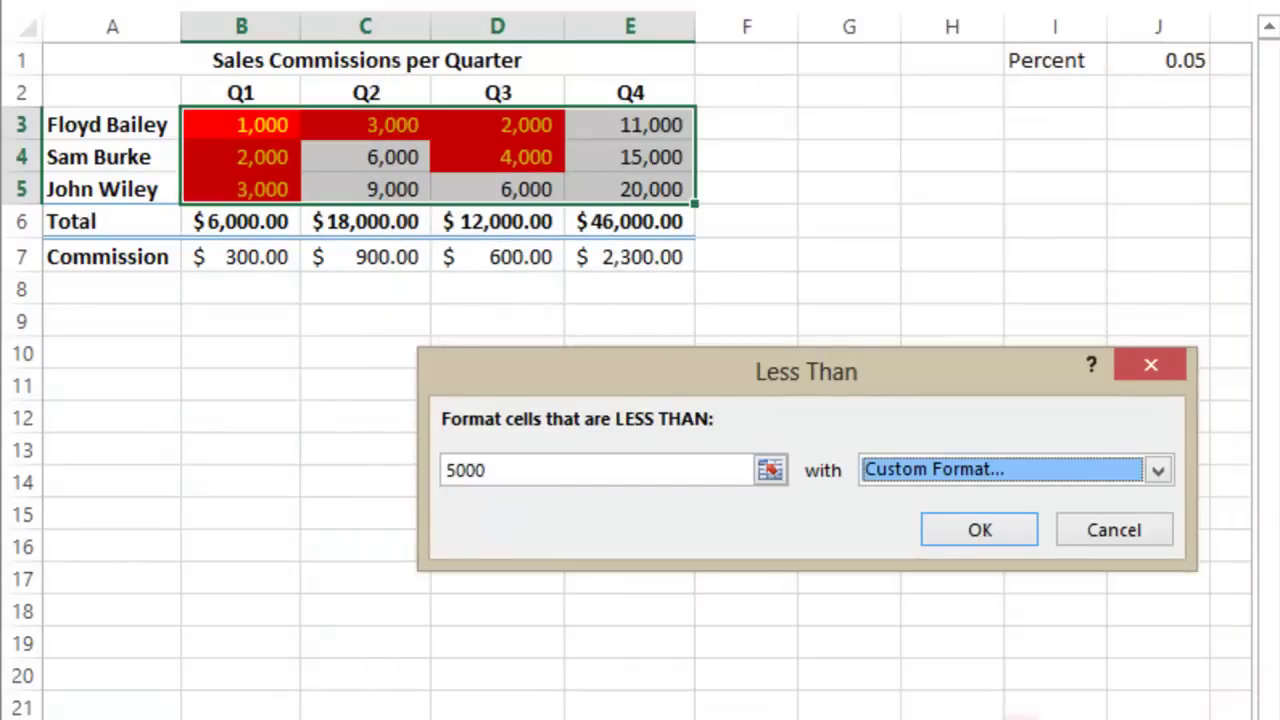
{"action": "left_click", "coordinate": [962, 534]}
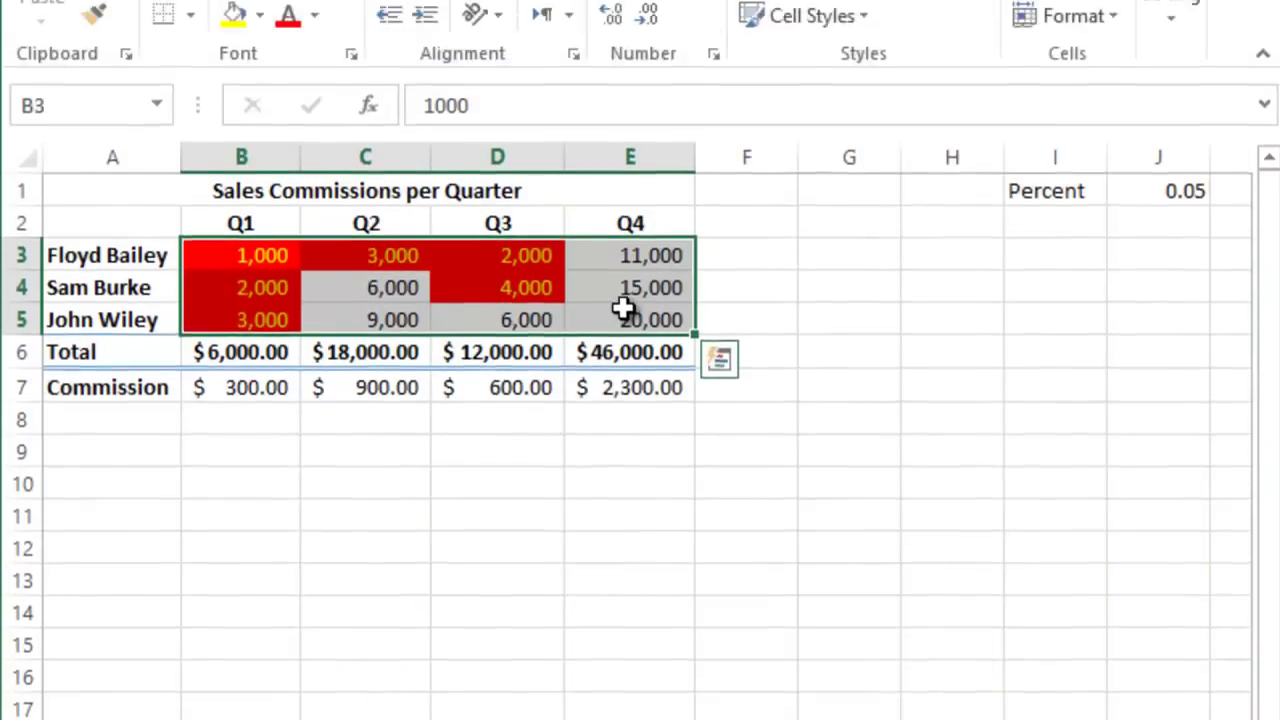
{"action": "left_click", "coordinate": [622, 312]}
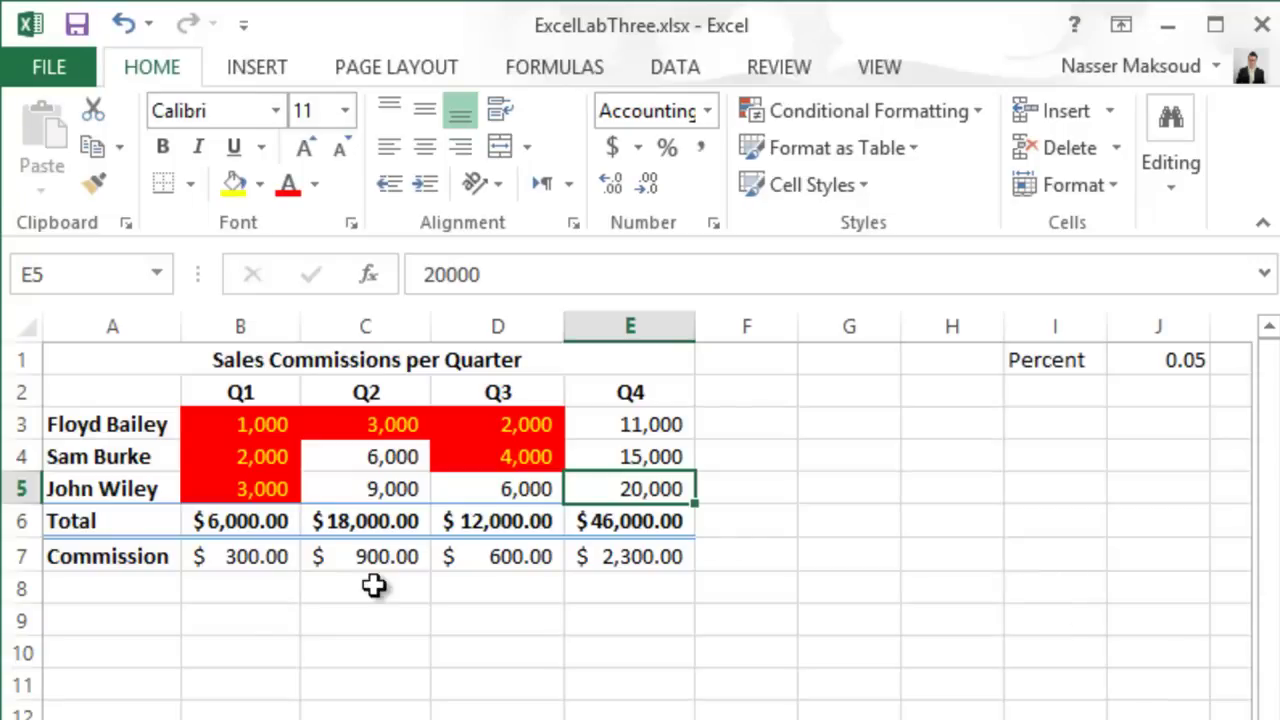
- Apply light blue gradient-fill data bars to the commission values in B7:E7
{"action": "left_click", "coordinate": [255, 560]}
{"action": "left_click_drag", "start_coordinate": [255, 560], "coordinate": [569, 566]}
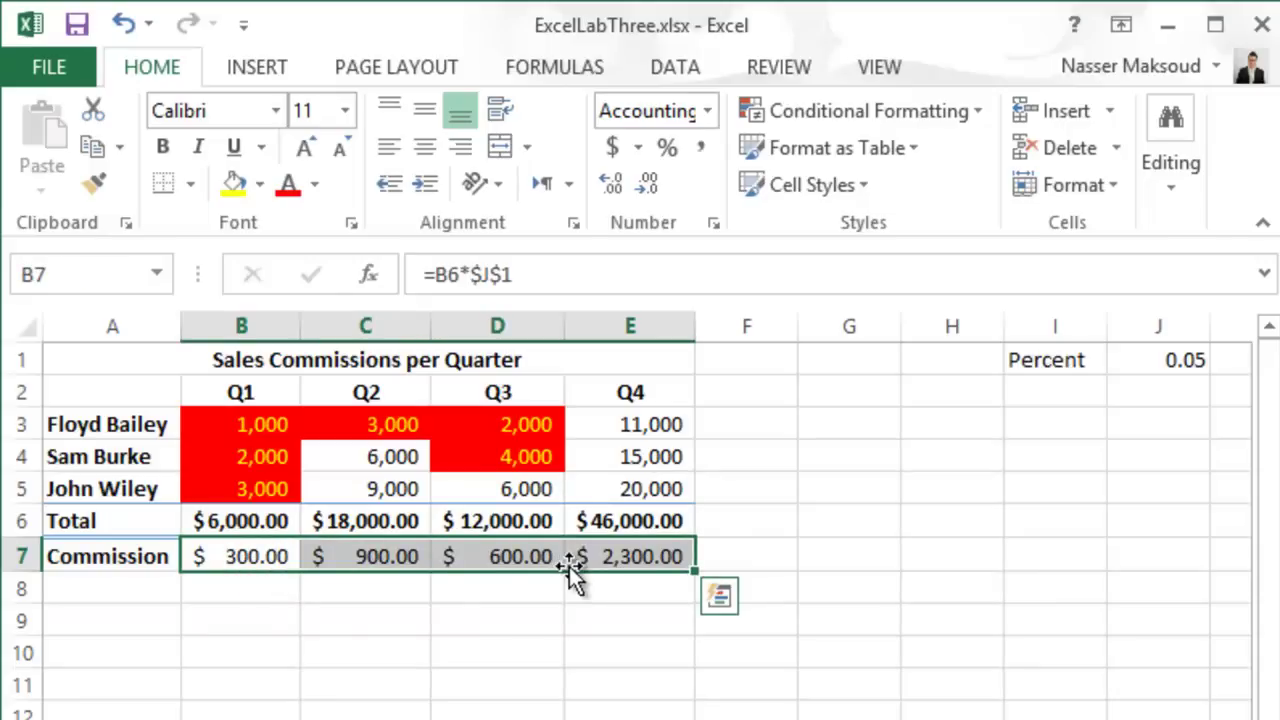
{"action": "left_click", "coordinate": [258, 645]}
{"action": "left_click_drag", "start_coordinate": [245, 560], "coordinate": [630, 560]}
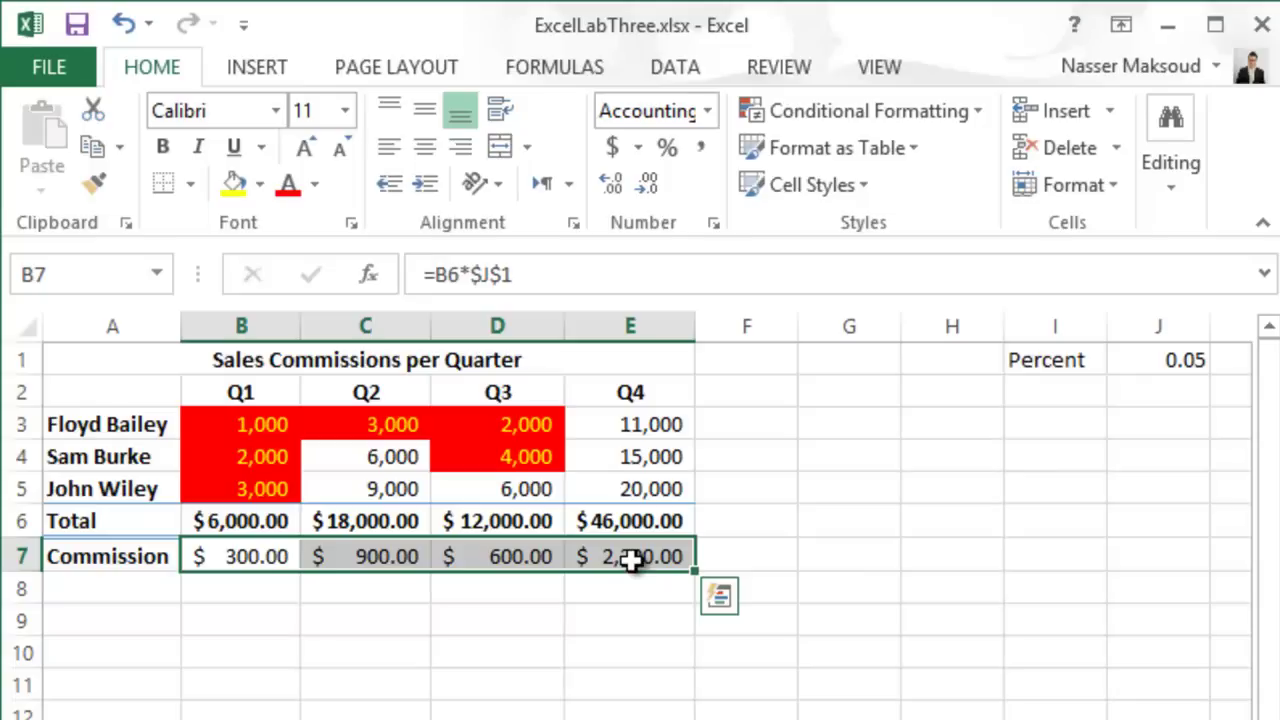
{"action": "left_click", "coordinate": [941, 111]}
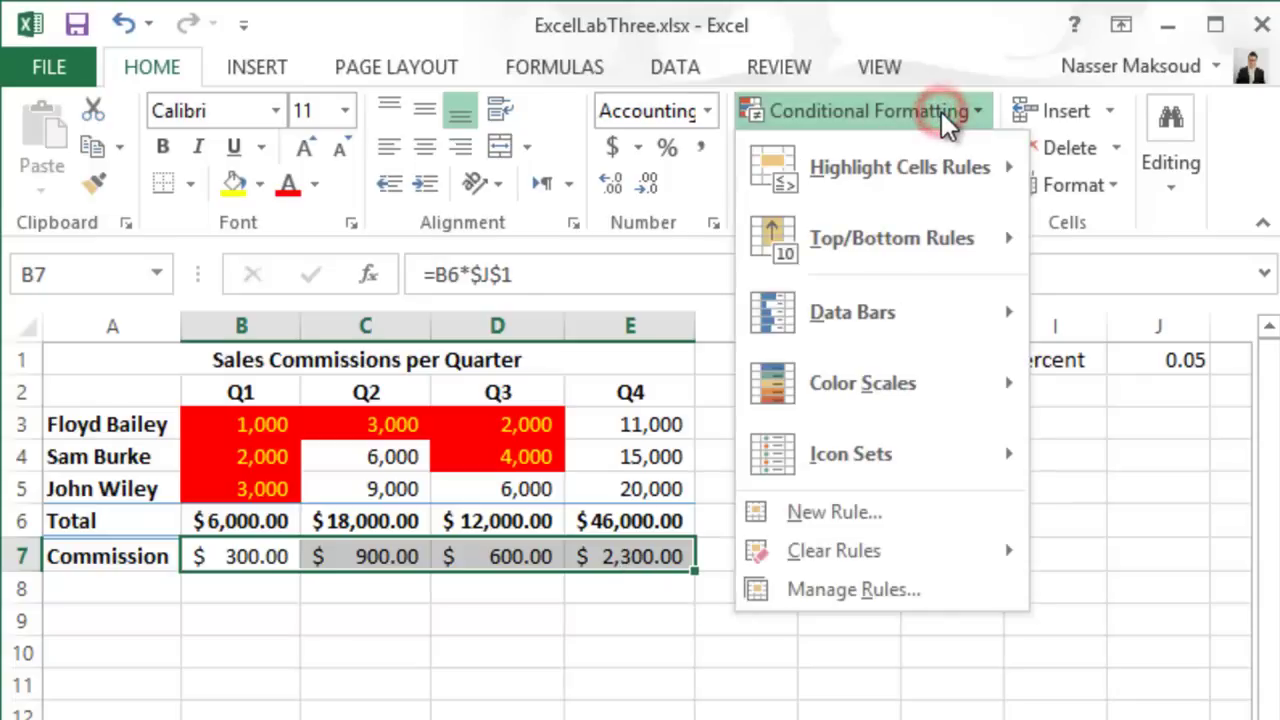
{"action": "mouse_move", "coordinate": [927, 330]}
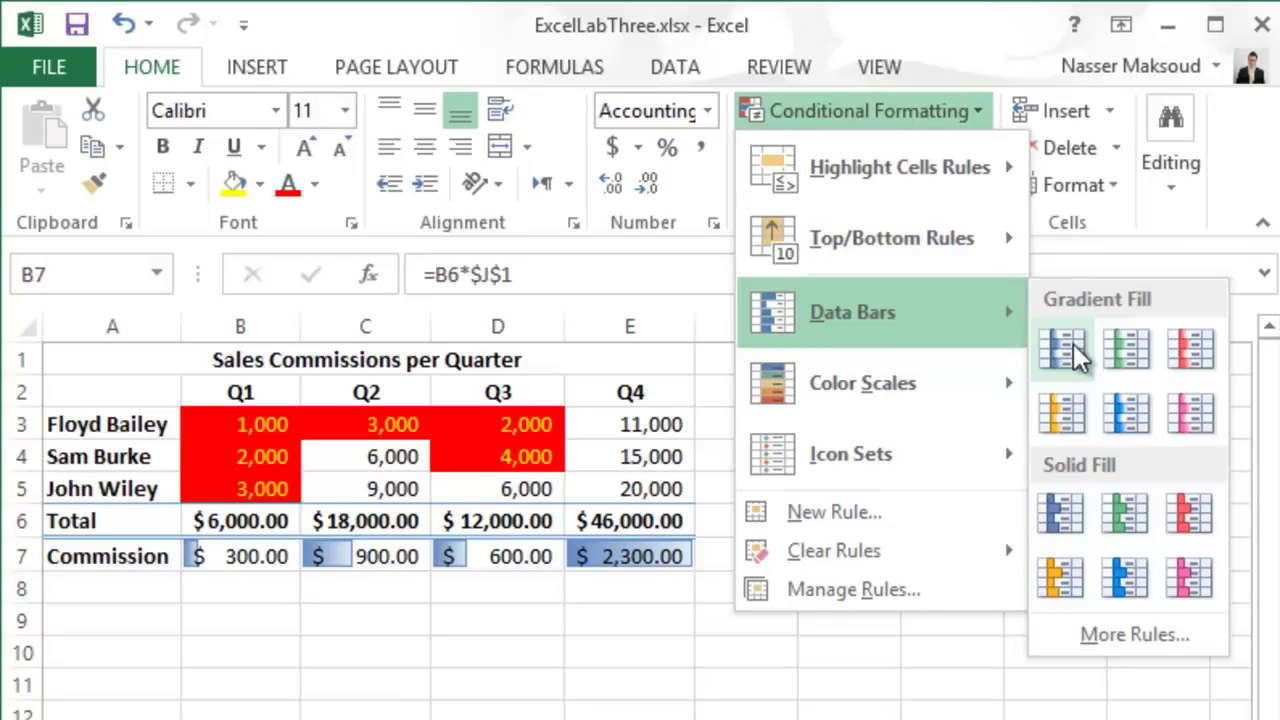
{"action": "left_click", "coordinate": [1125, 412]}
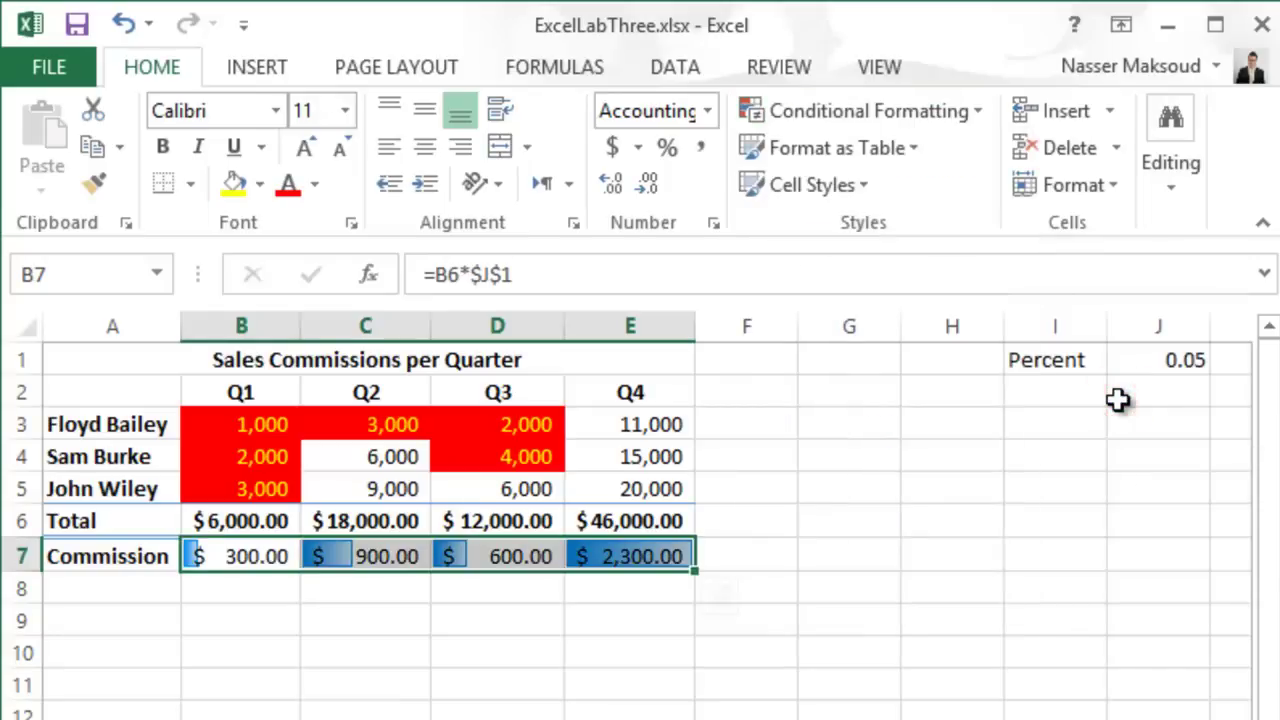
{"action": "left_click", "coordinate": [1000, 648]}
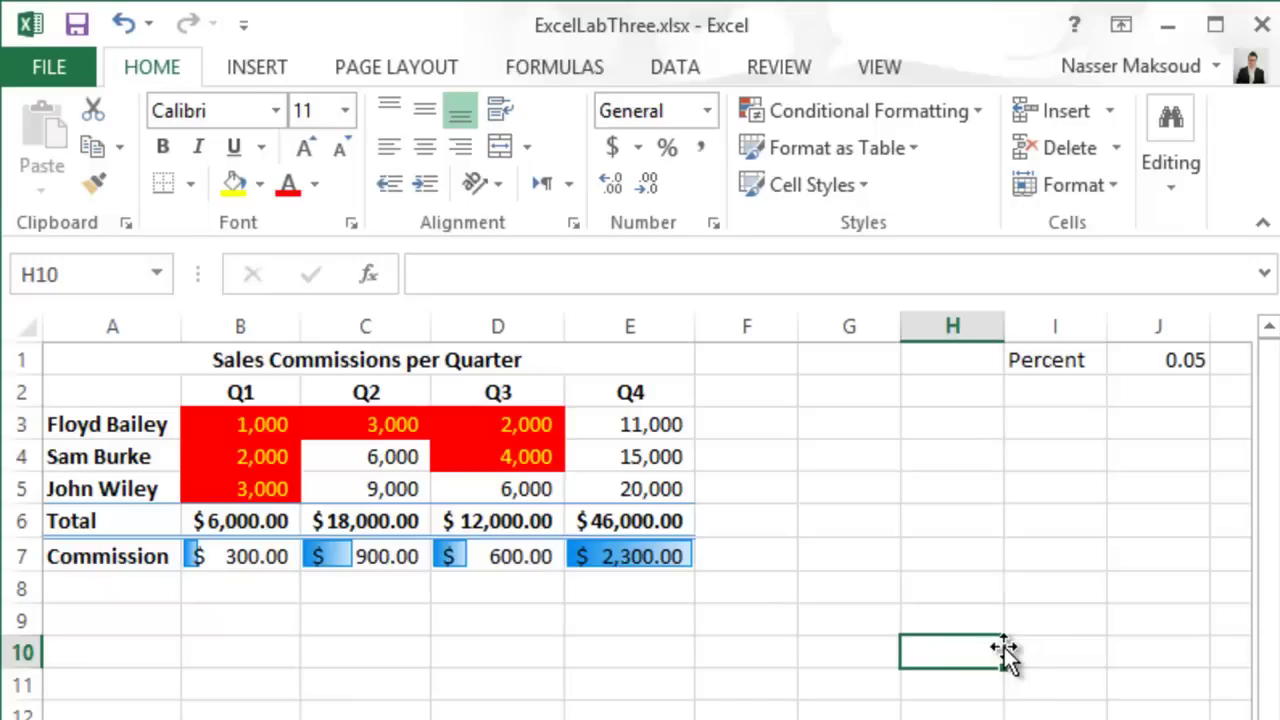
- Format the commission rate in J1 as a percentage and move the Percent label and rate from I1:J1 to F1:G1
{"action": "left_click", "coordinate": [1145, 363]}
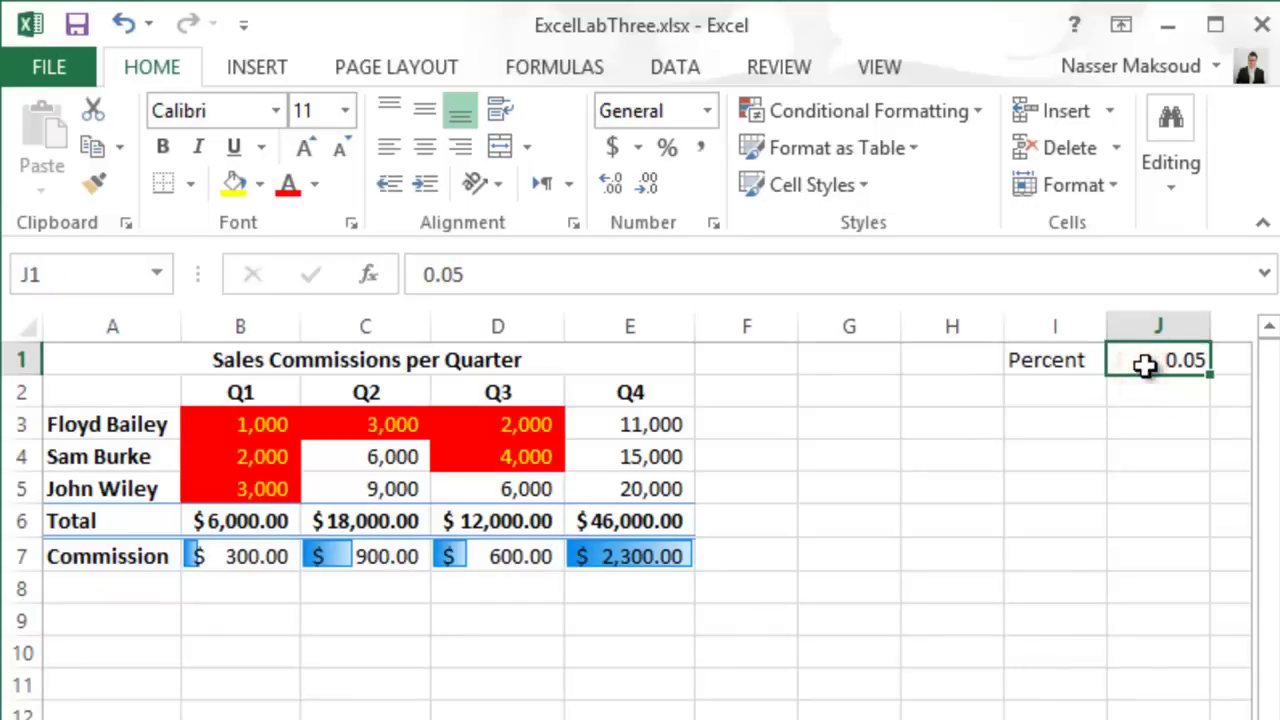
{"action": "left_click", "coordinate": [658, 148]}
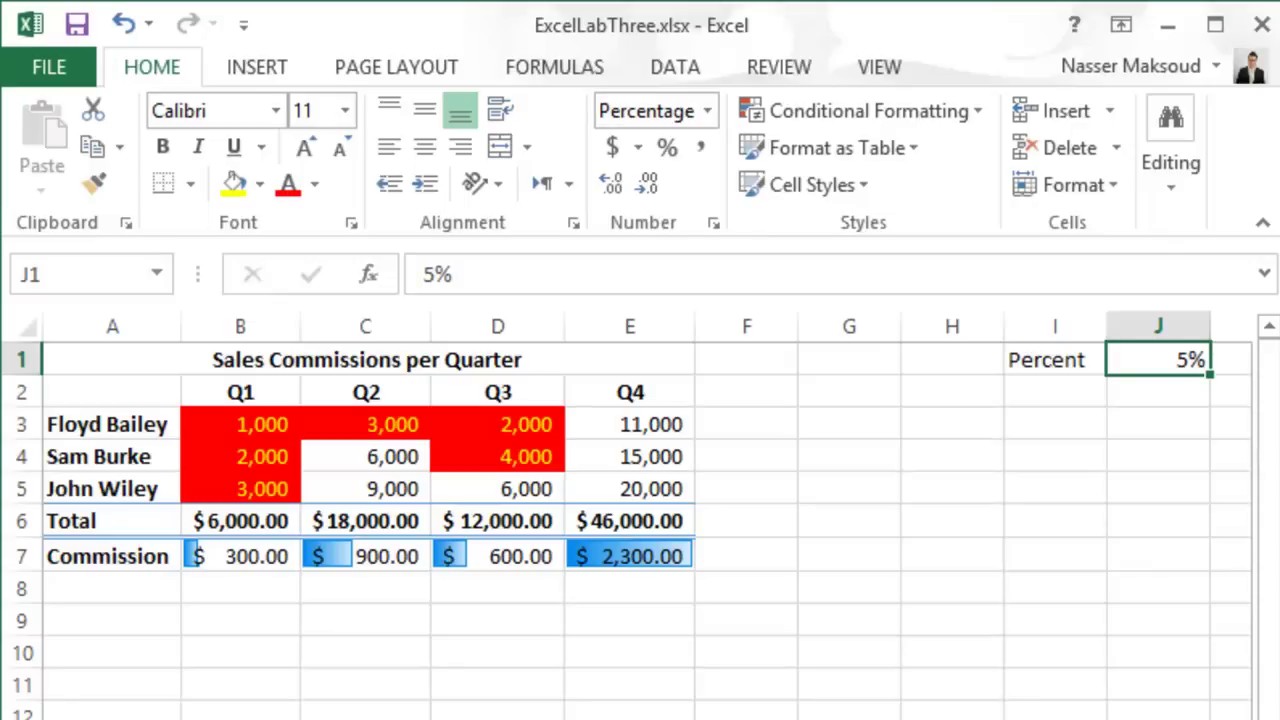
{"action": "left_click", "coordinate": [1058, 362]}
{"action": "left_click_drag", "start_coordinate": [1058, 362], "coordinate": [1140, 360]}
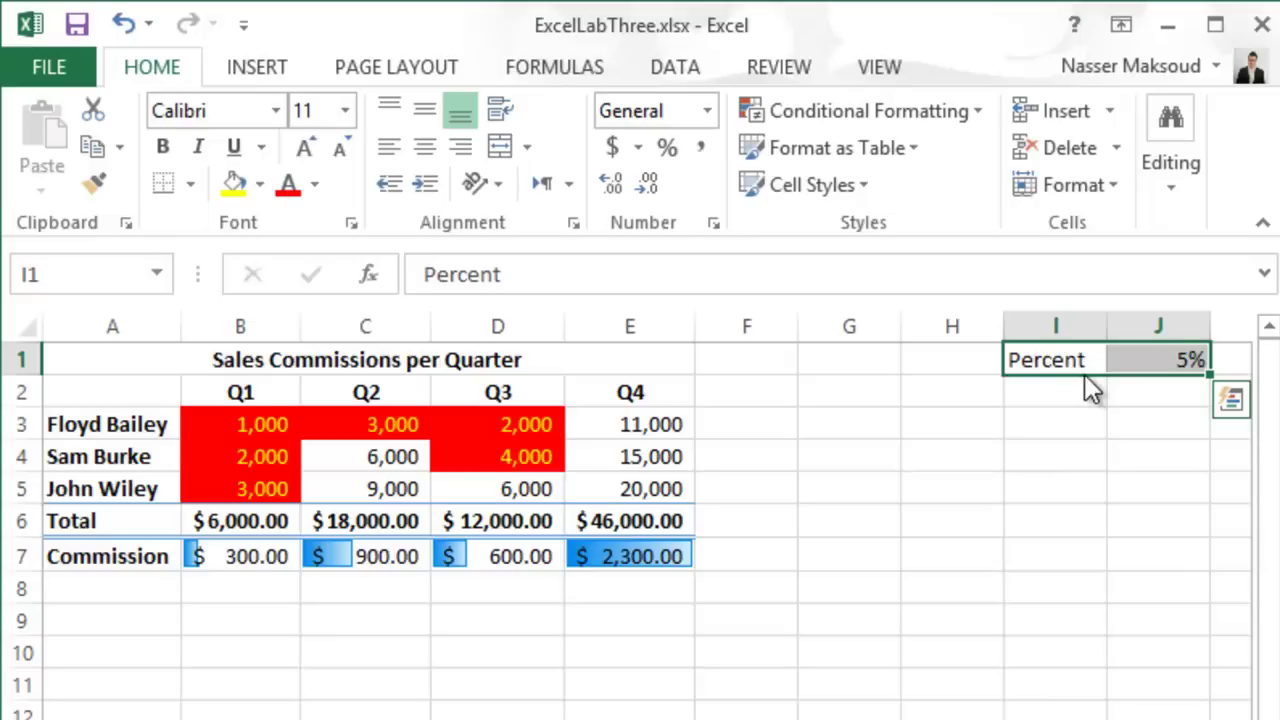
{"action": "left_click_drag", "start_coordinate": [1084, 376], "coordinate": [750, 362]}
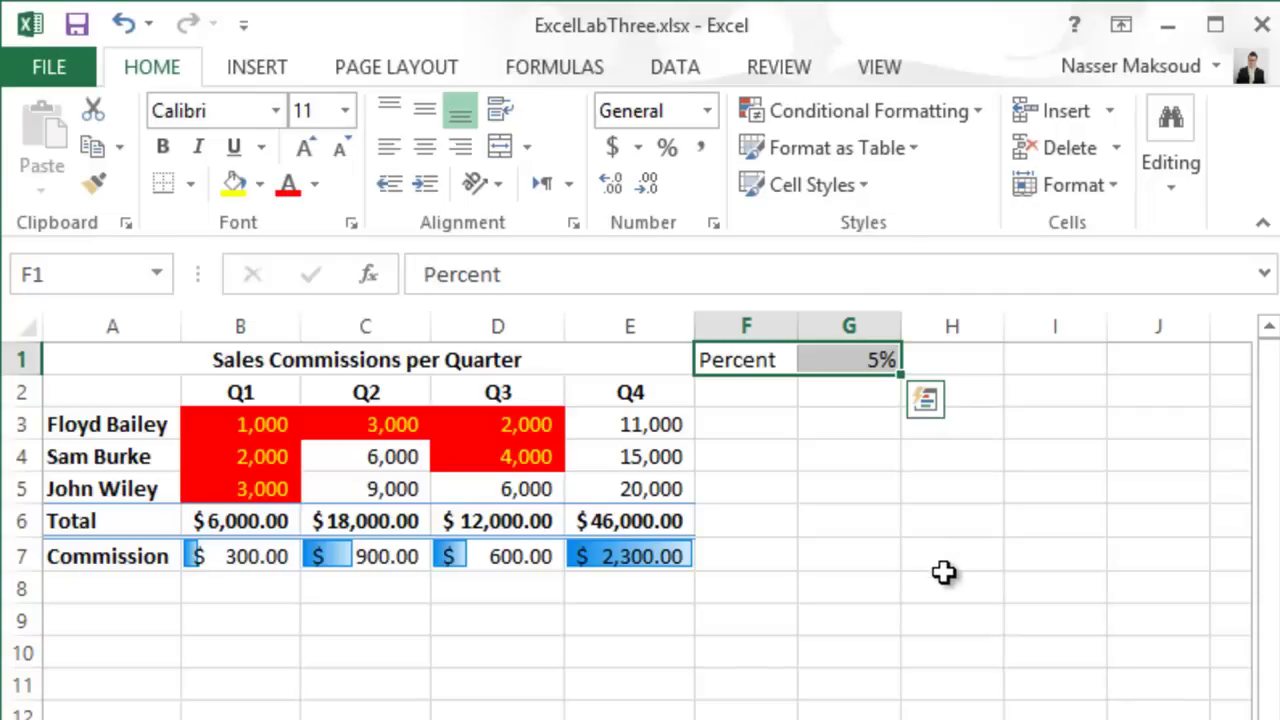
{"action": "left_click", "coordinate": [952, 715]}
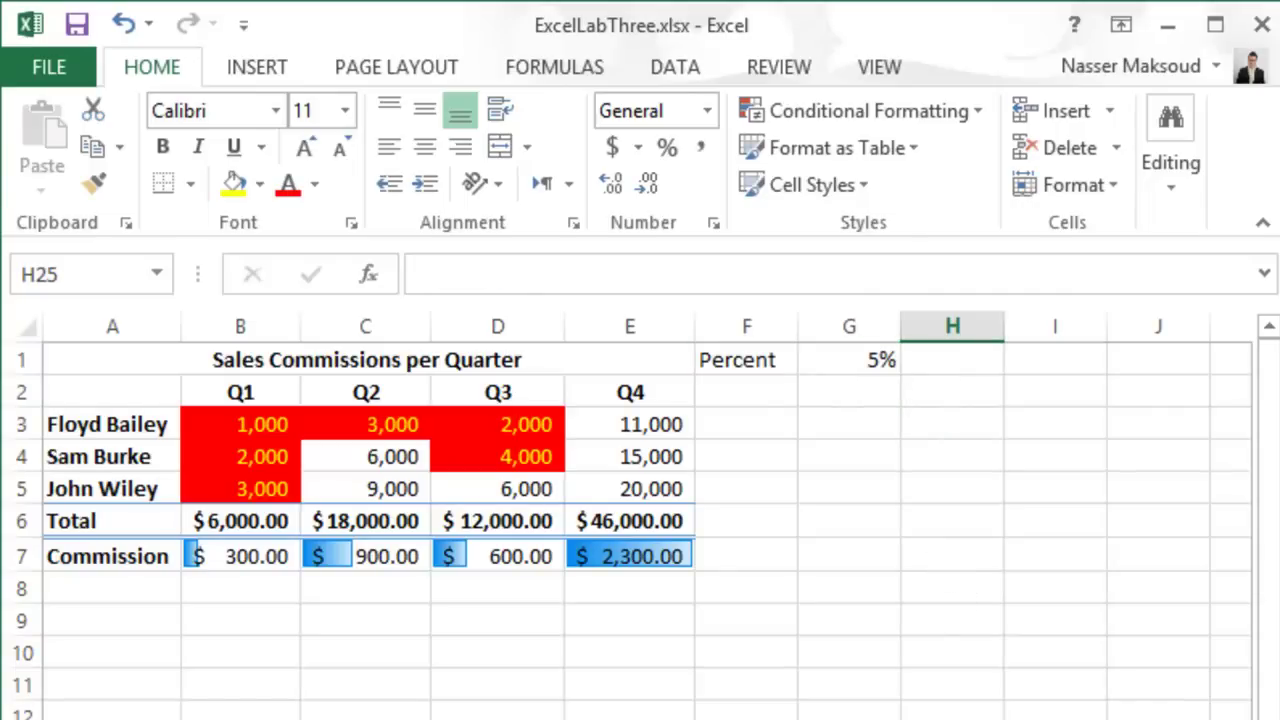
- Review the total and commission formulas in rows 6 and 7, both with all formulas displayed and cell by cell
{"action": "key", "text": "ctrl+grave"}
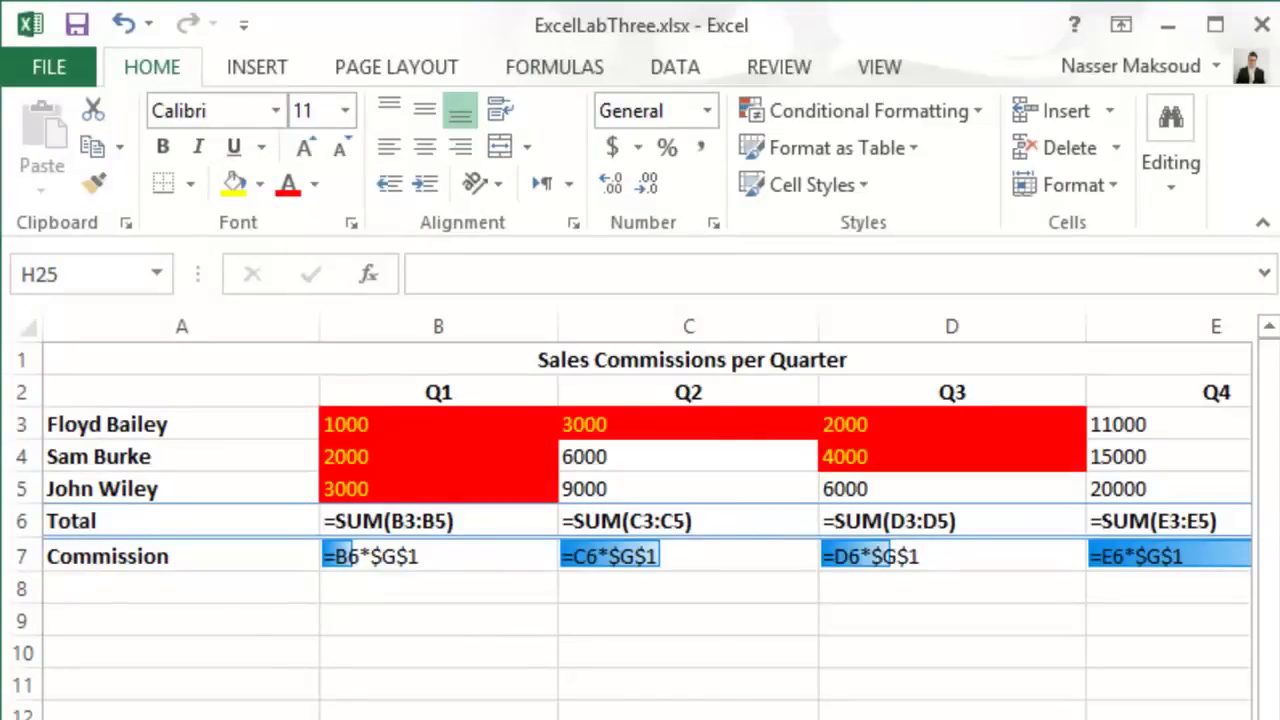
{"action": "key", "text": "ctrl+grave"}
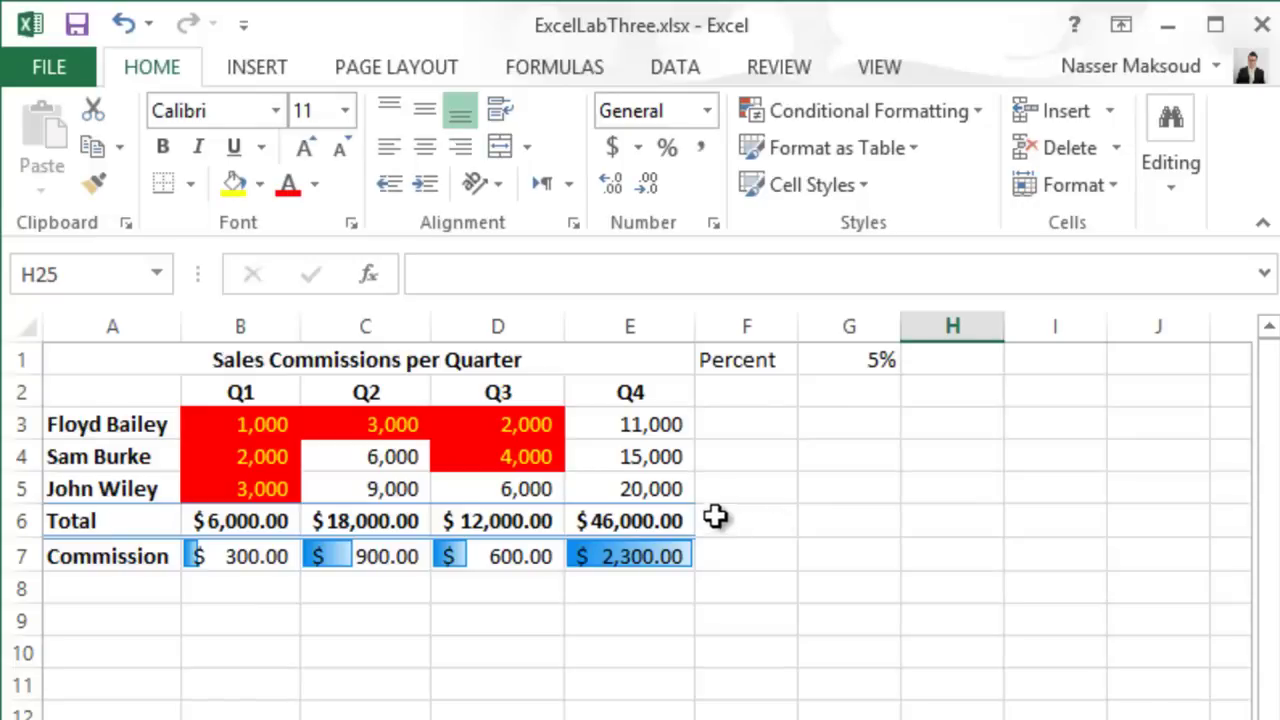
{"action": "left_click", "coordinate": [640, 430]}
{"action": "left_click", "coordinate": [645, 458]}
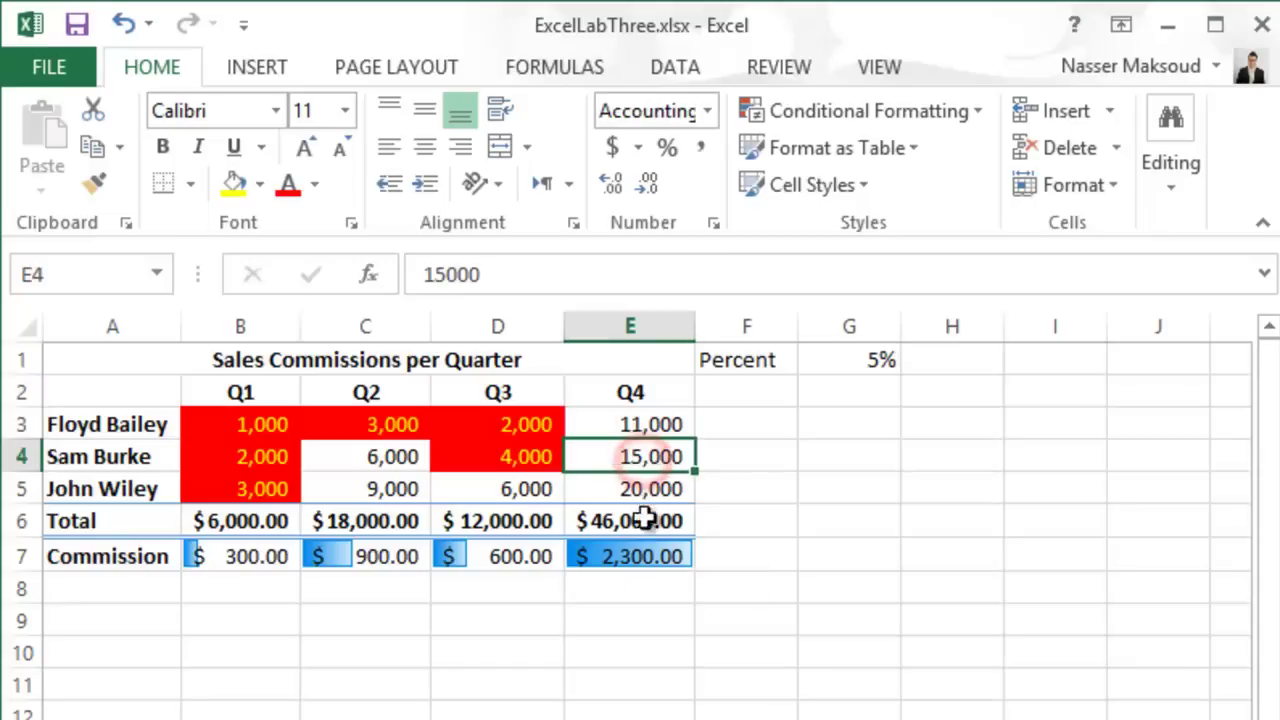
{"action": "left_click", "coordinate": [643, 558]}
{"action": "left_click", "coordinate": [543, 568]}
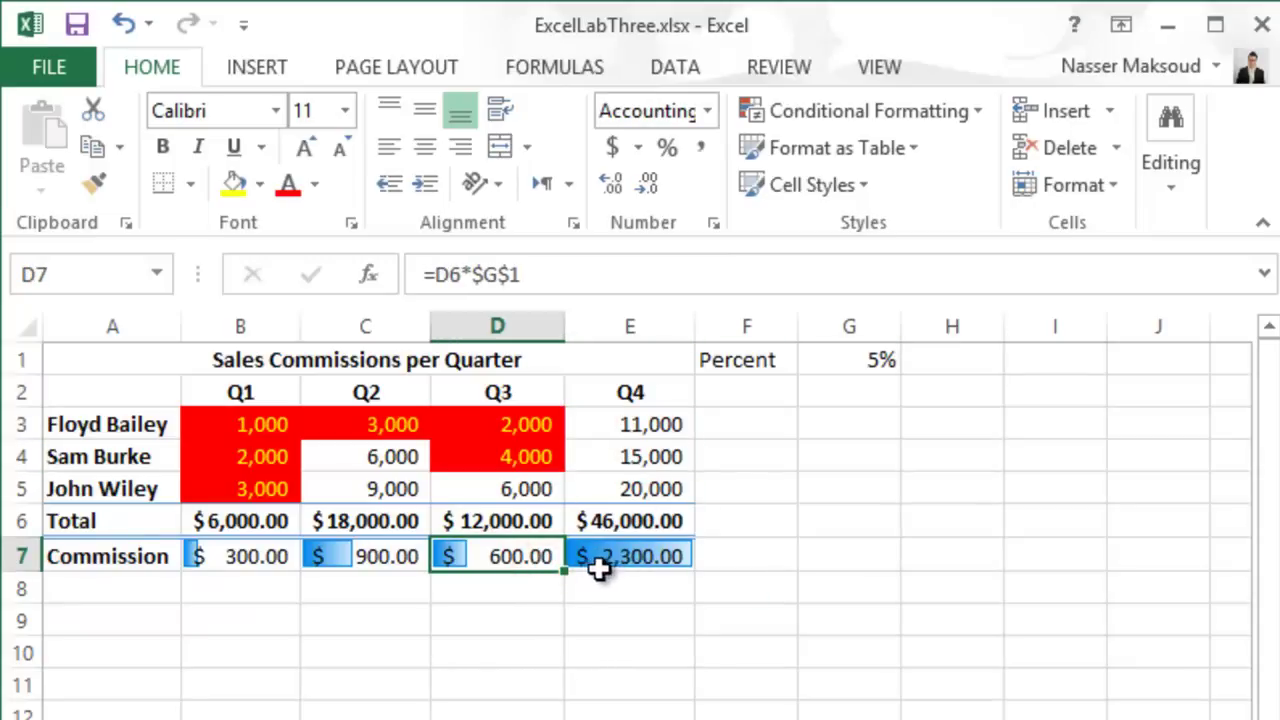
{"action": "left_click", "coordinate": [253, 566]}
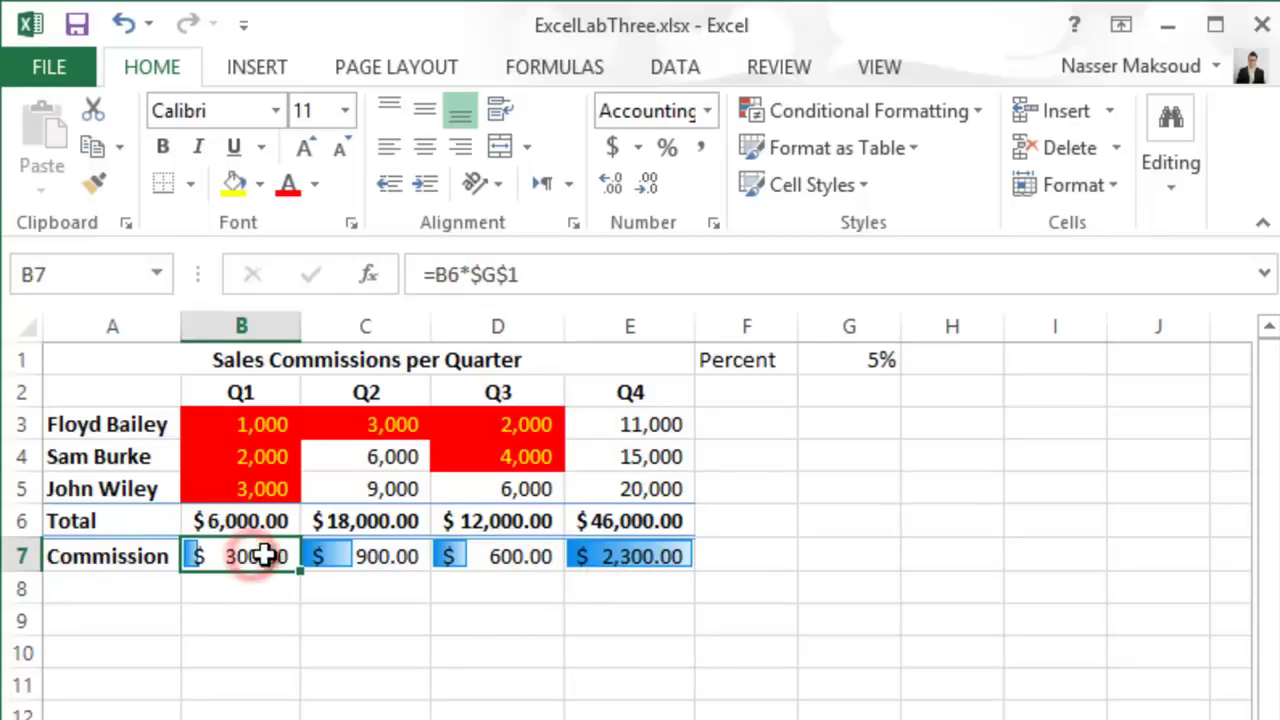
{"action": "left_click", "coordinate": [335, 565]}
{"action": "left_click", "coordinate": [482, 552]}
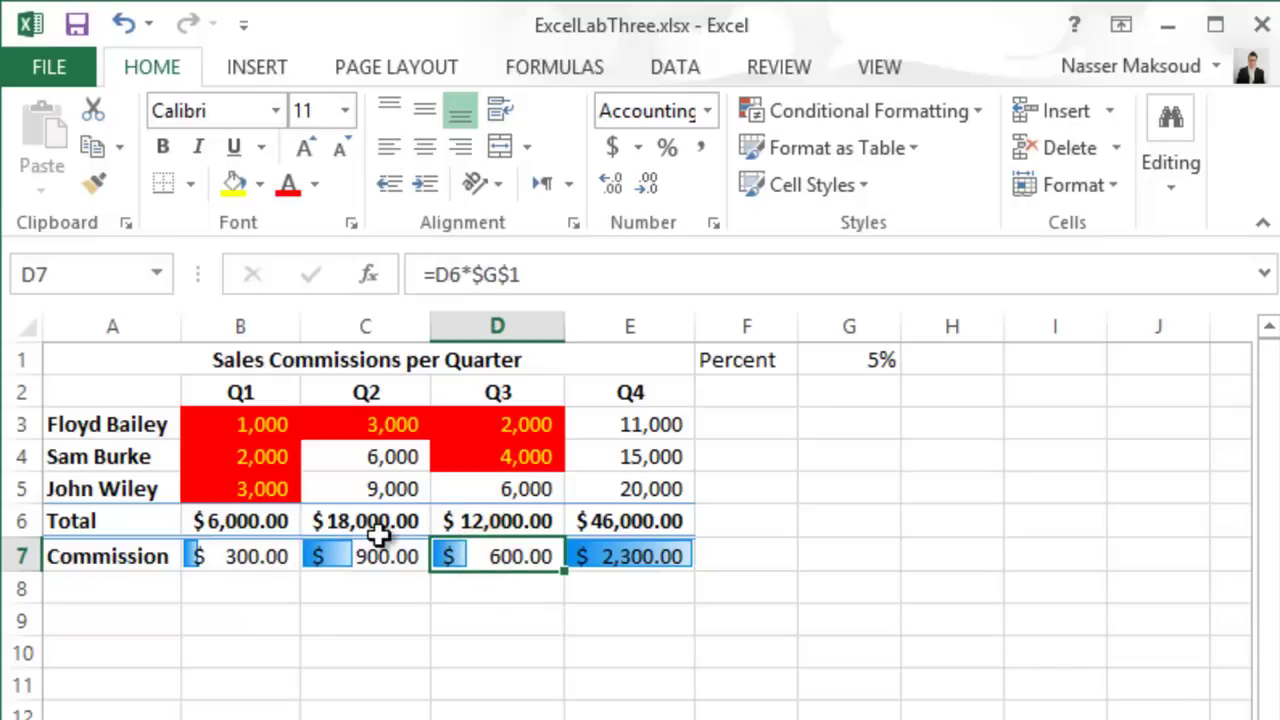
{"action": "left_click", "coordinate": [247, 518]}
{"action": "left_click", "coordinate": [332, 522]}
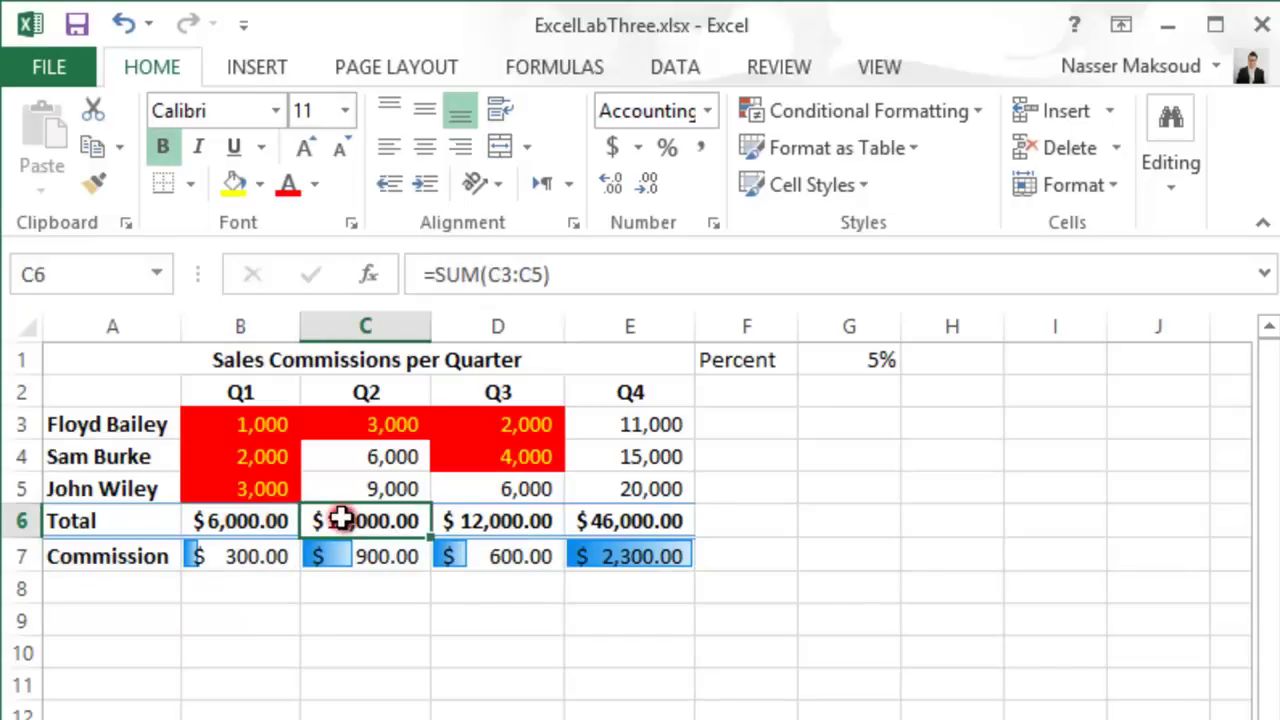
- Check the Q3 and Q4 total formulas and the Q4 commission formula, including a view with all formulas displayed
{"action": "left_click", "coordinate": [464, 526]}
{"action": "left_click", "coordinate": [590, 526]}
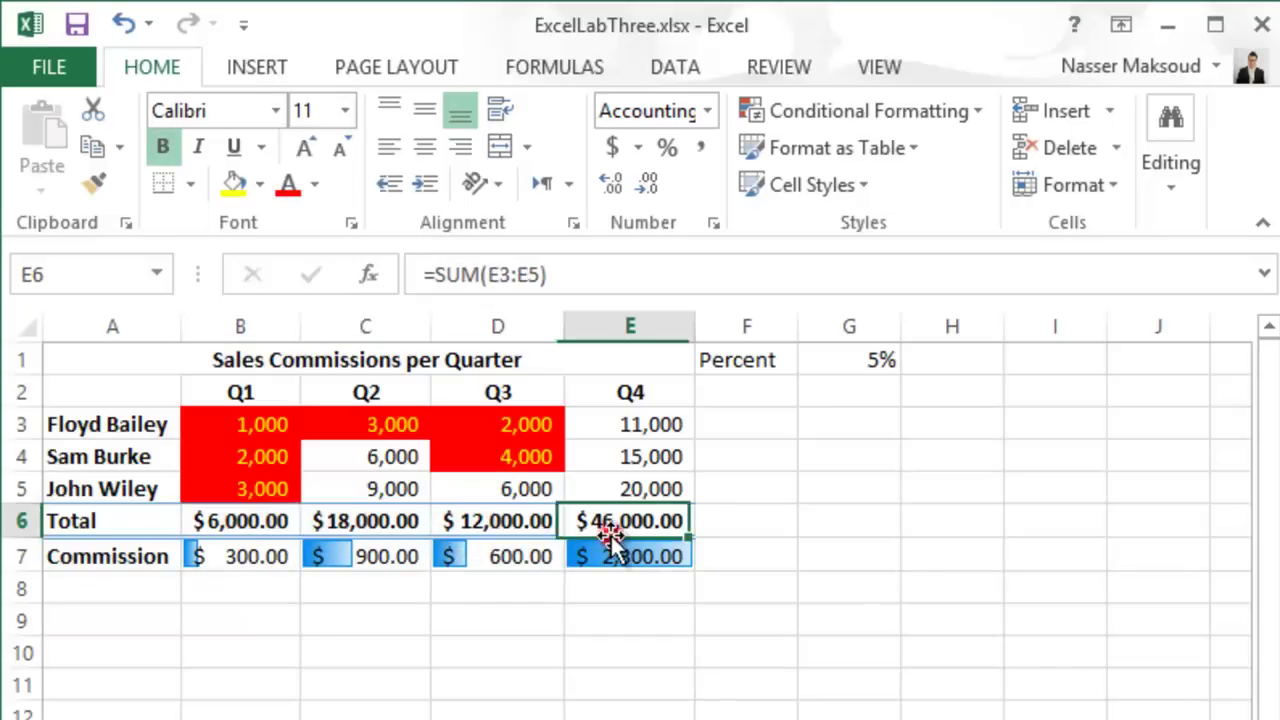
{"action": "left_click", "coordinate": [612, 554]}
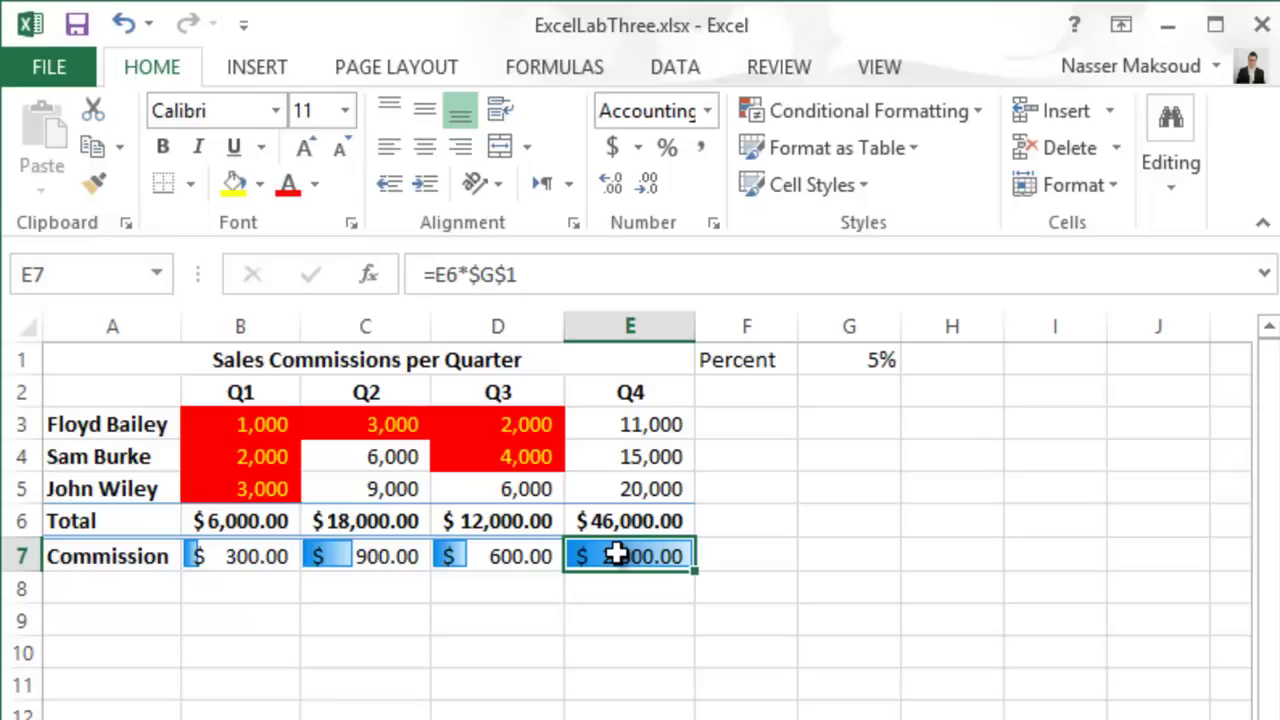
{"action": "key", "text": "ctrl+grave"}
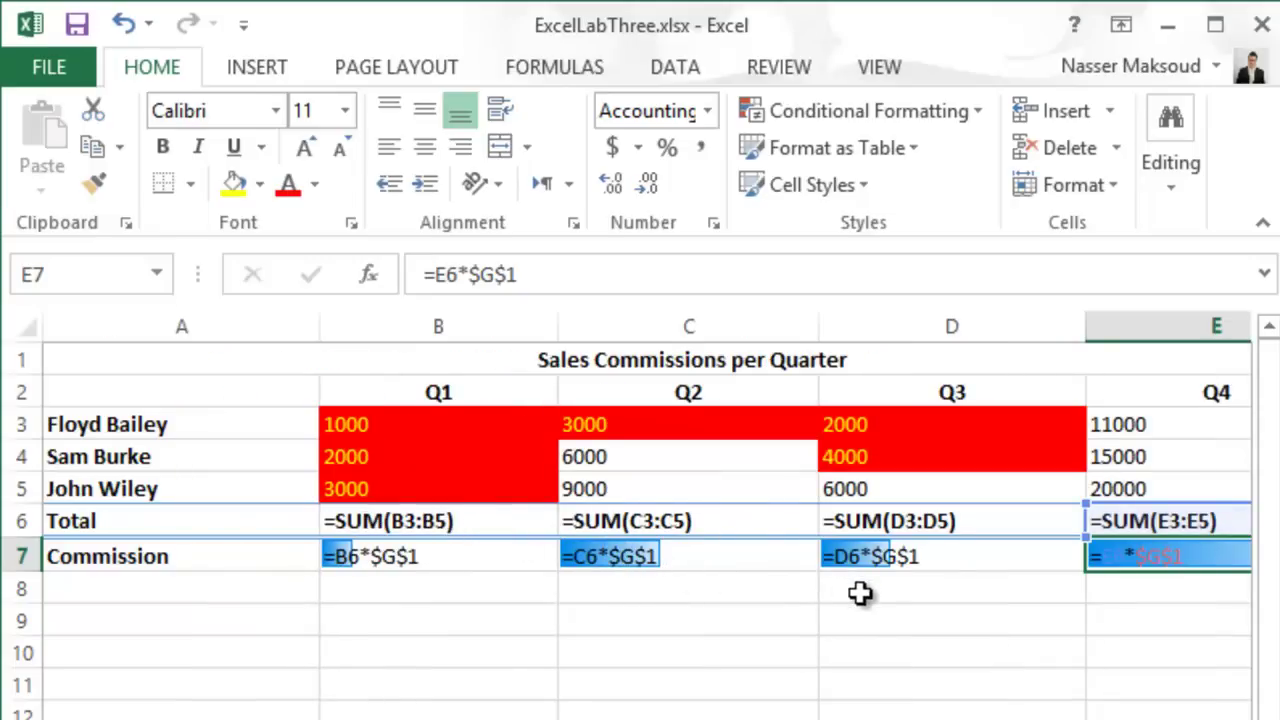
{"action": "key", "text": "ctrl+grave"}
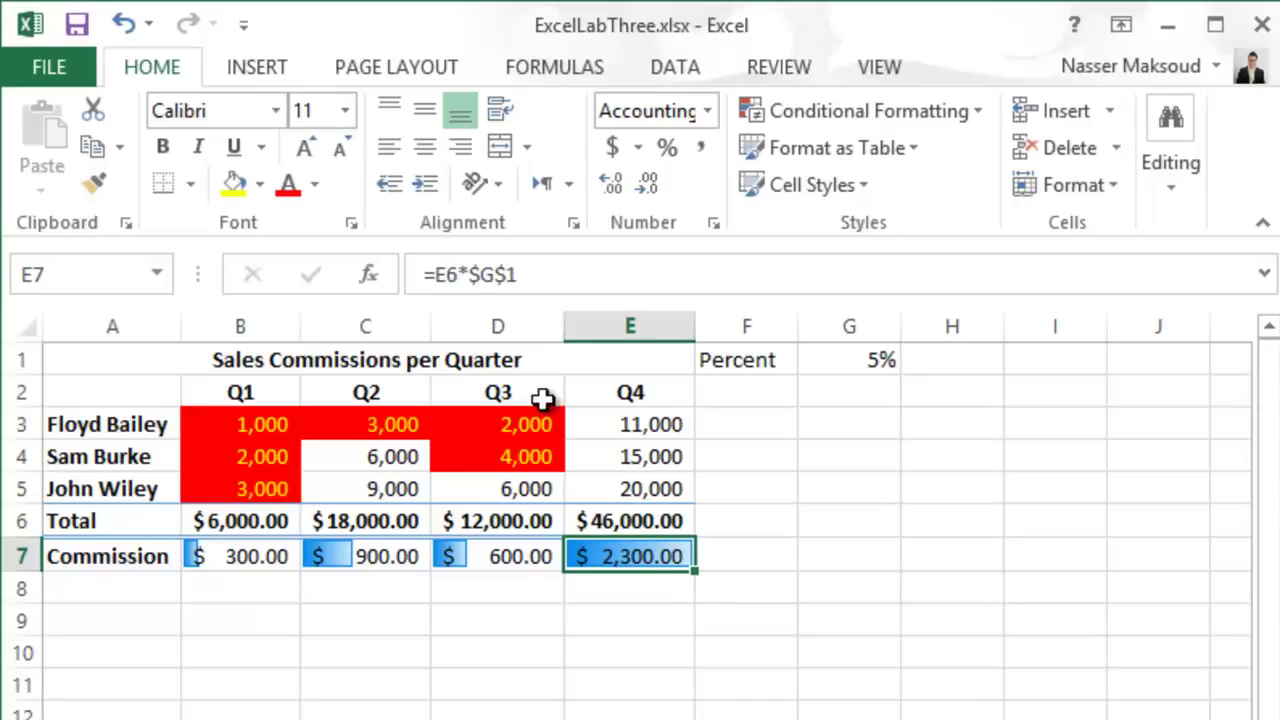
- Save the workbook, and switch to the document showing the sales commission table to view its picture
{"action": "left_click", "coordinate": [78, 24]}
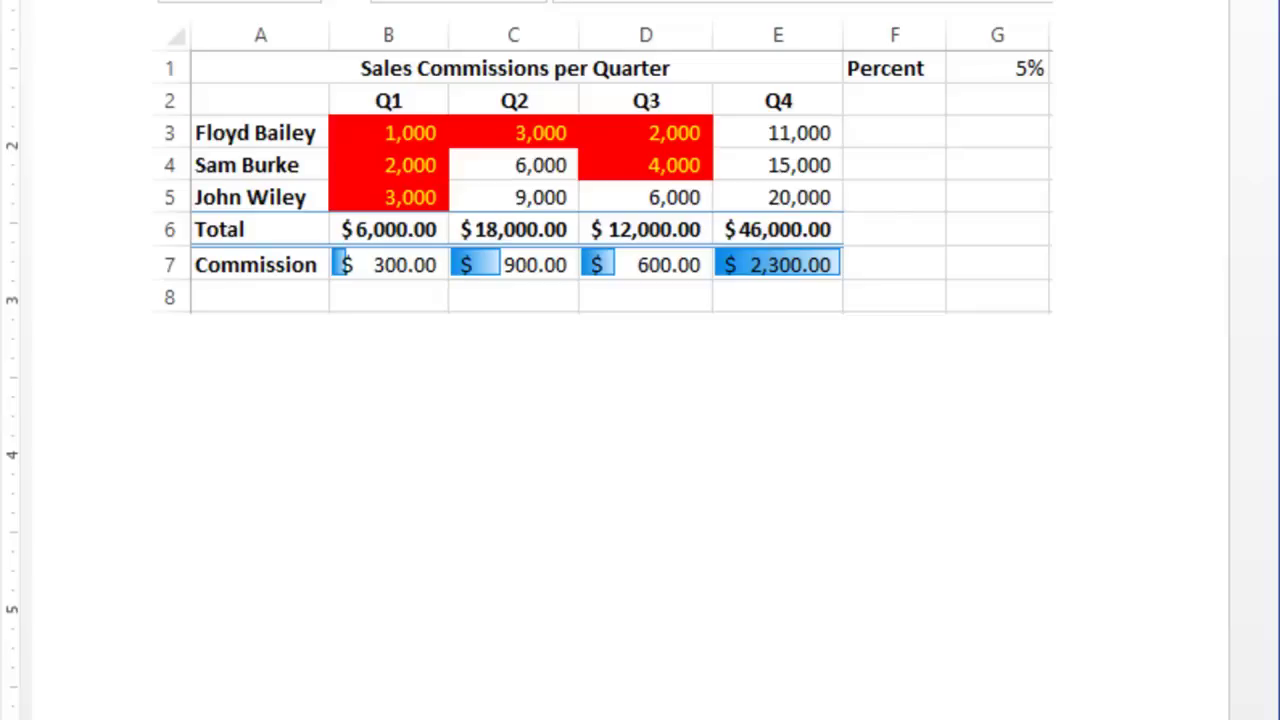
{"action": "scroll", "coordinate": [848, 281], "scroll_direction": "up", "scroll_amount": 1}
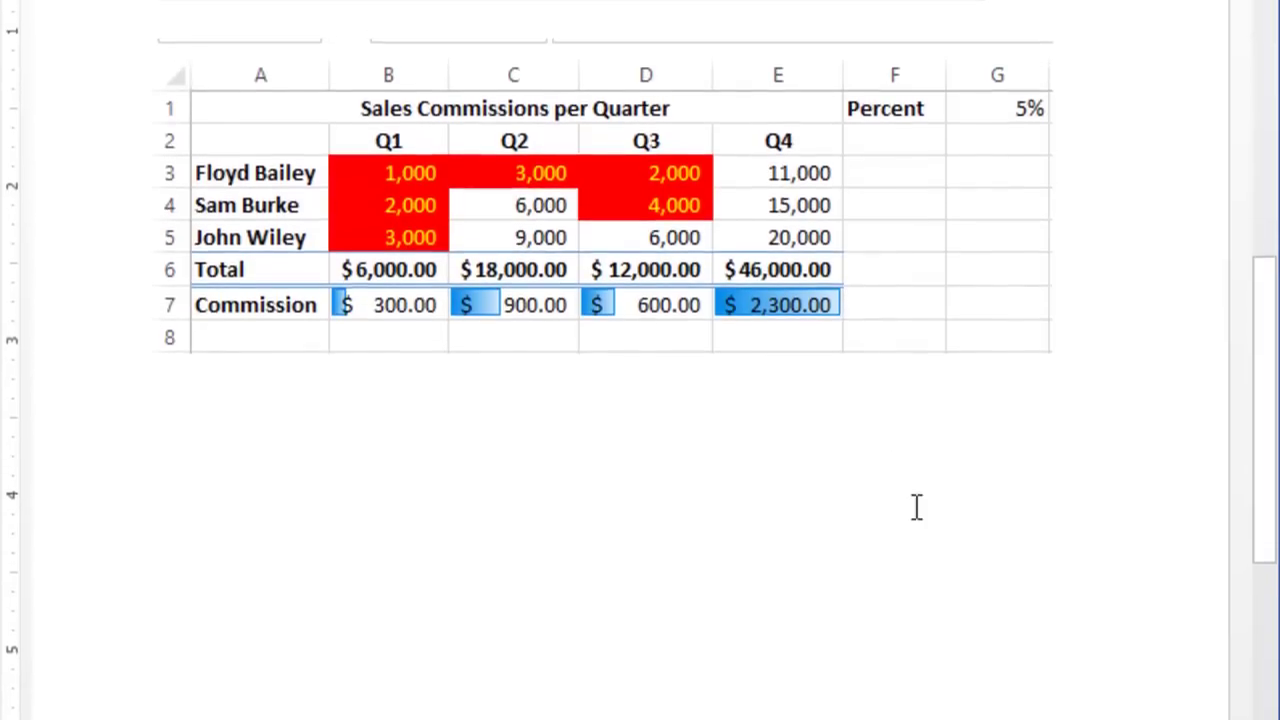